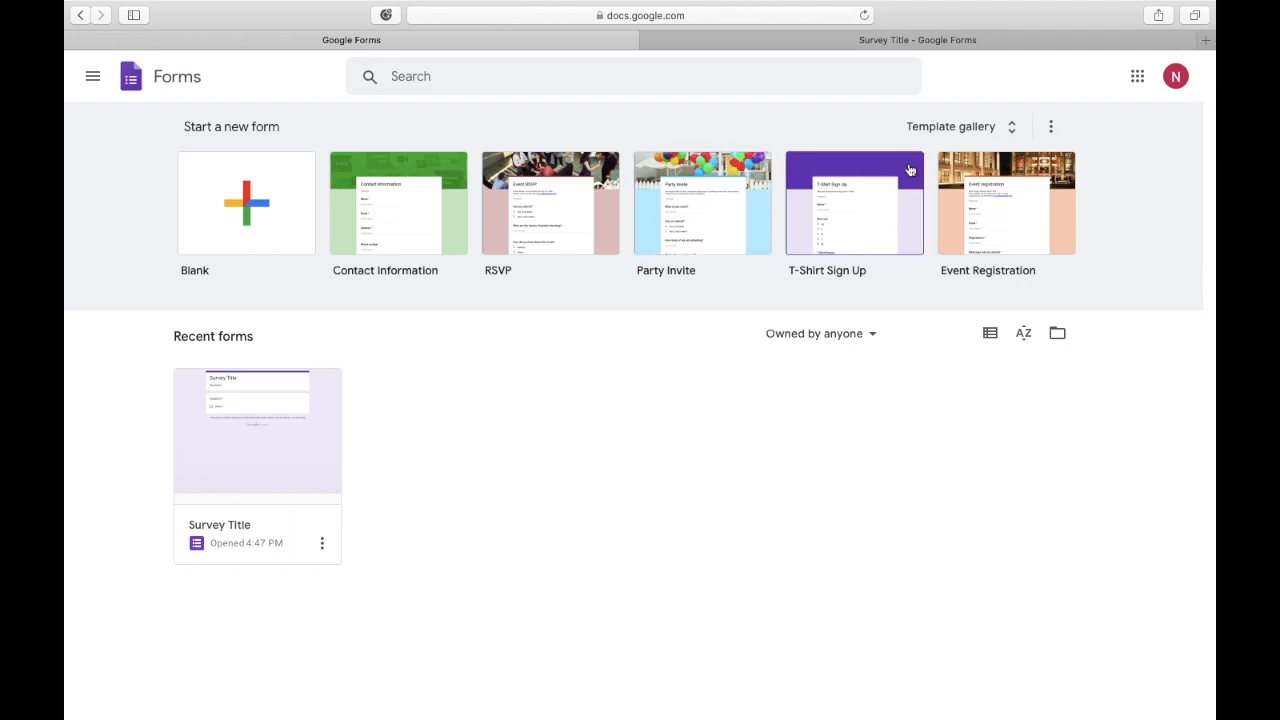
- Look through the template gallery and create a new blank form
left_click(975, 134)
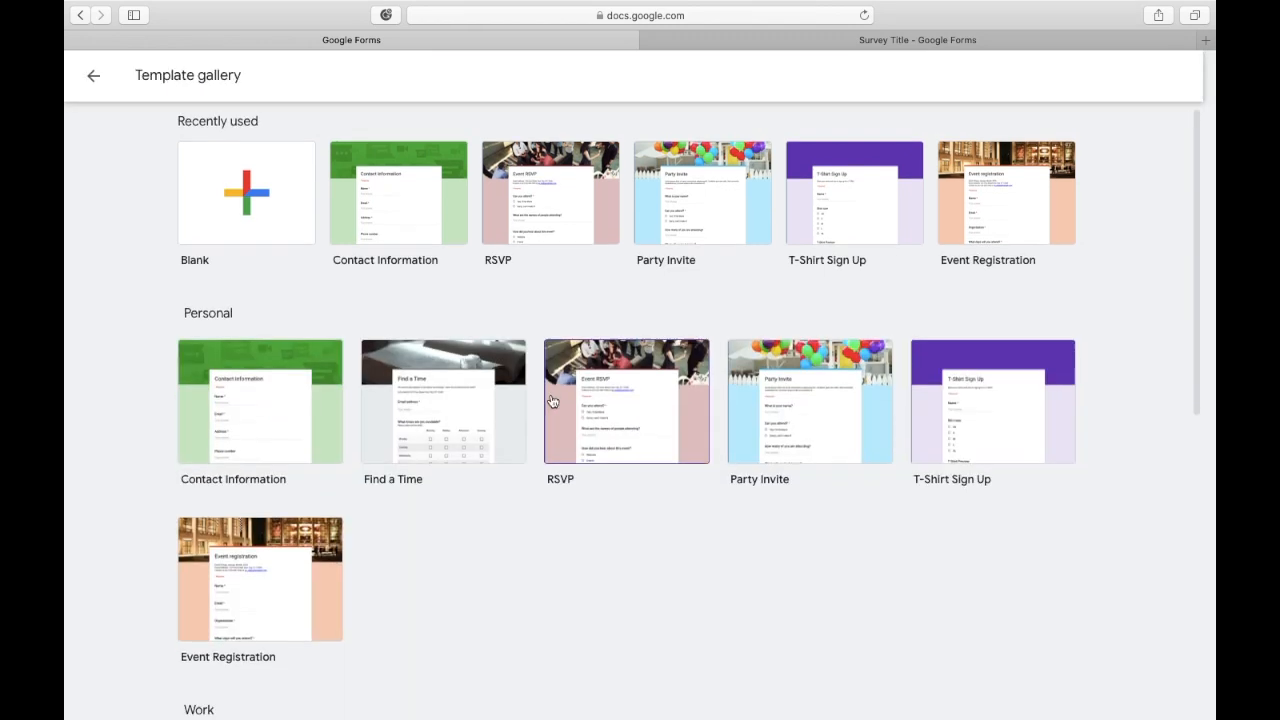
scroll(551, 400, "down", 5)
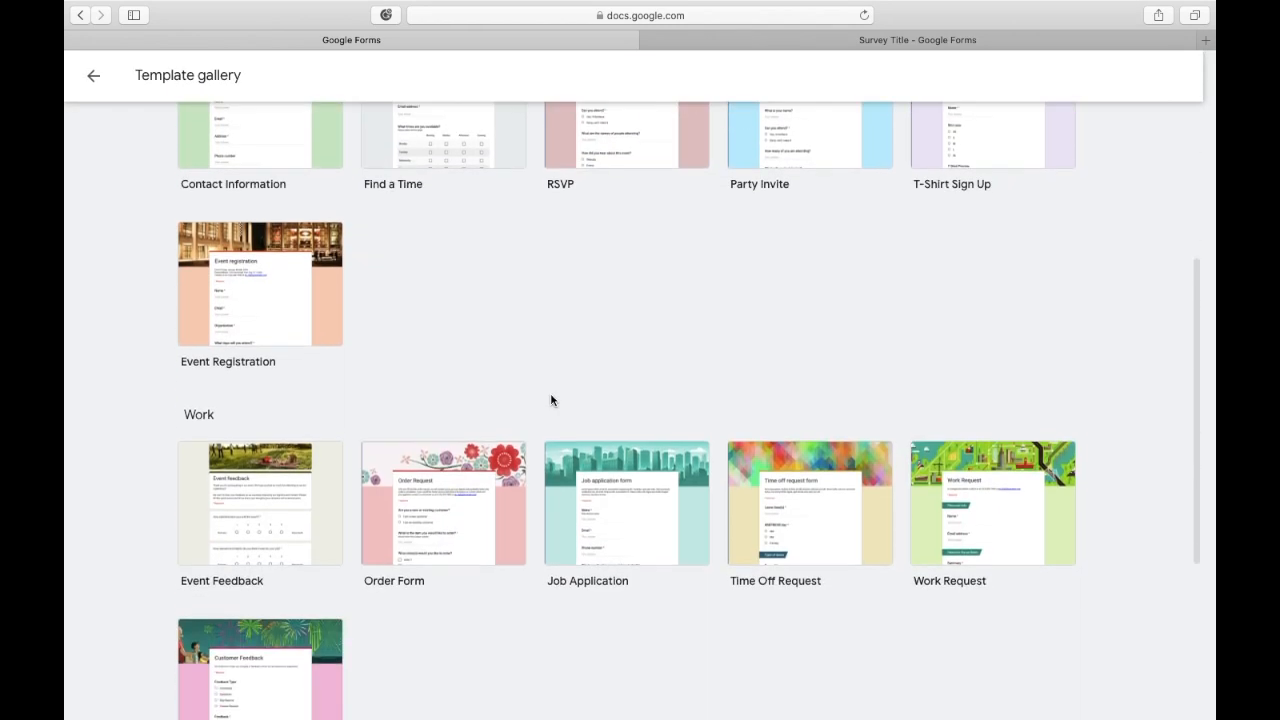
scroll(540, 415, "down", 5)
scroll(534, 423, "up", 10)
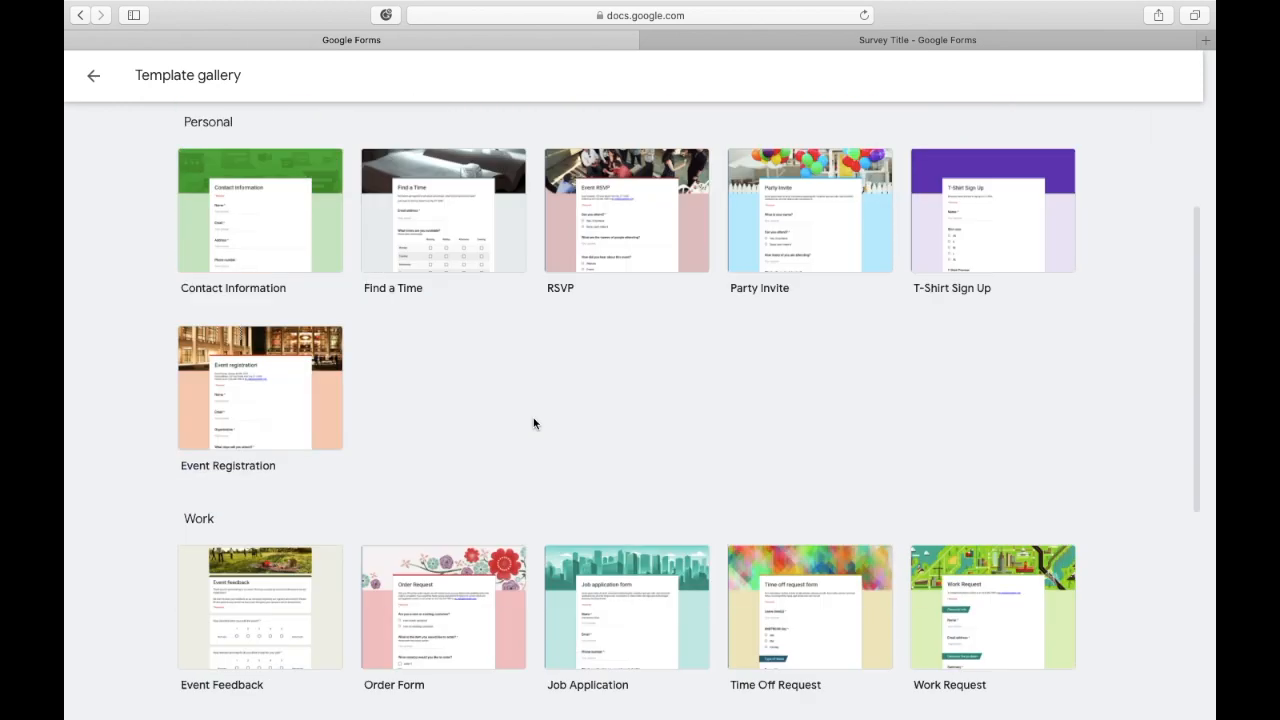
left_click(280, 406)
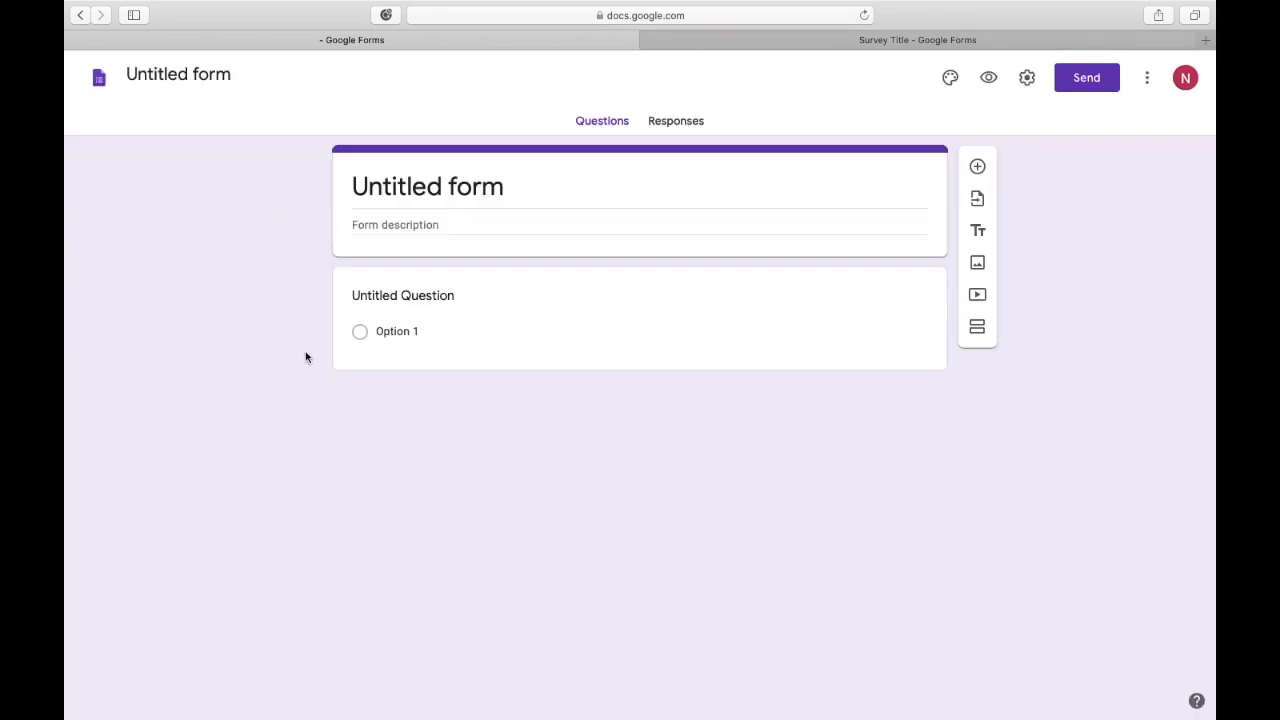
- Close the other browser tab and name the new form "Survey Title"
left_click(648, 42)
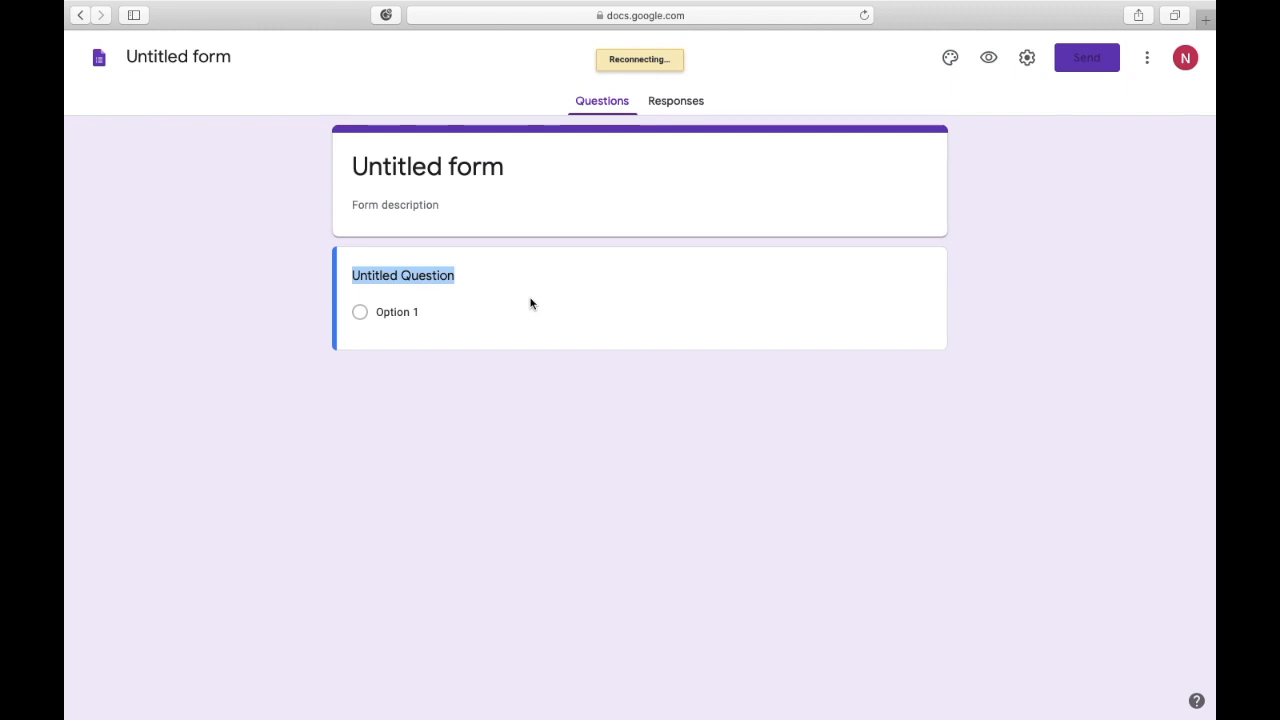
left_click(200, 56)
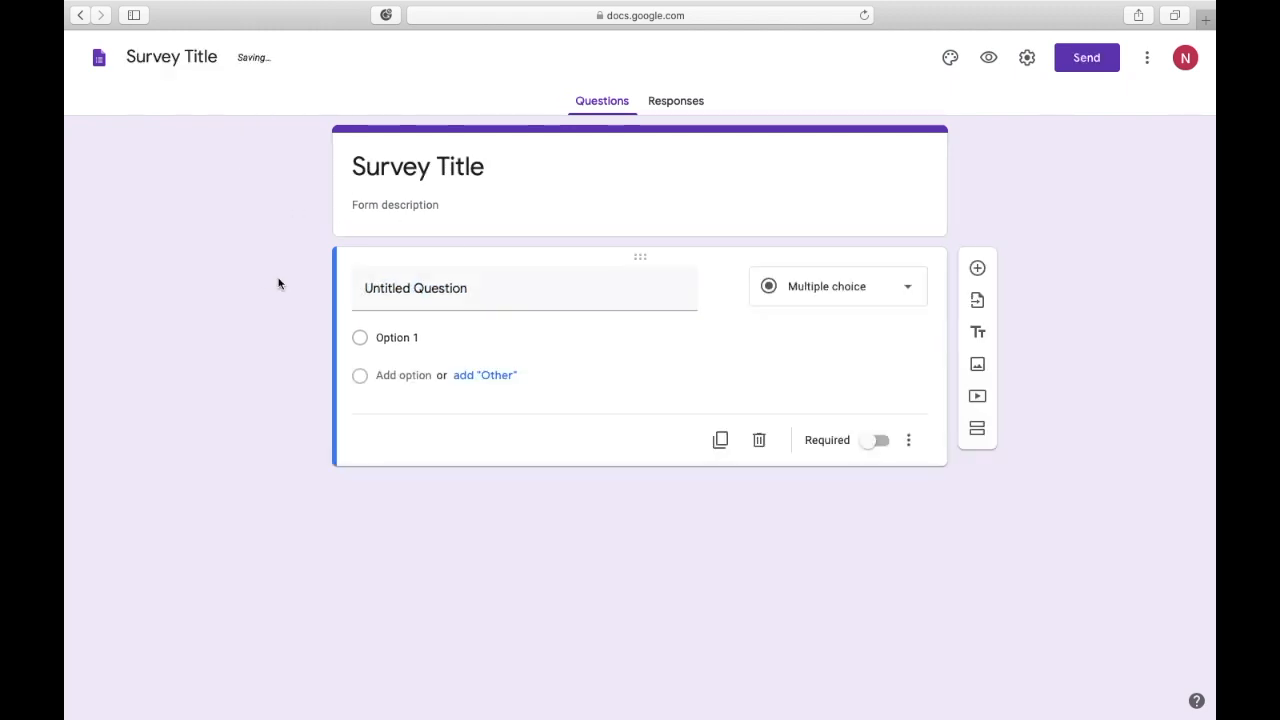
left_click(410, 183)
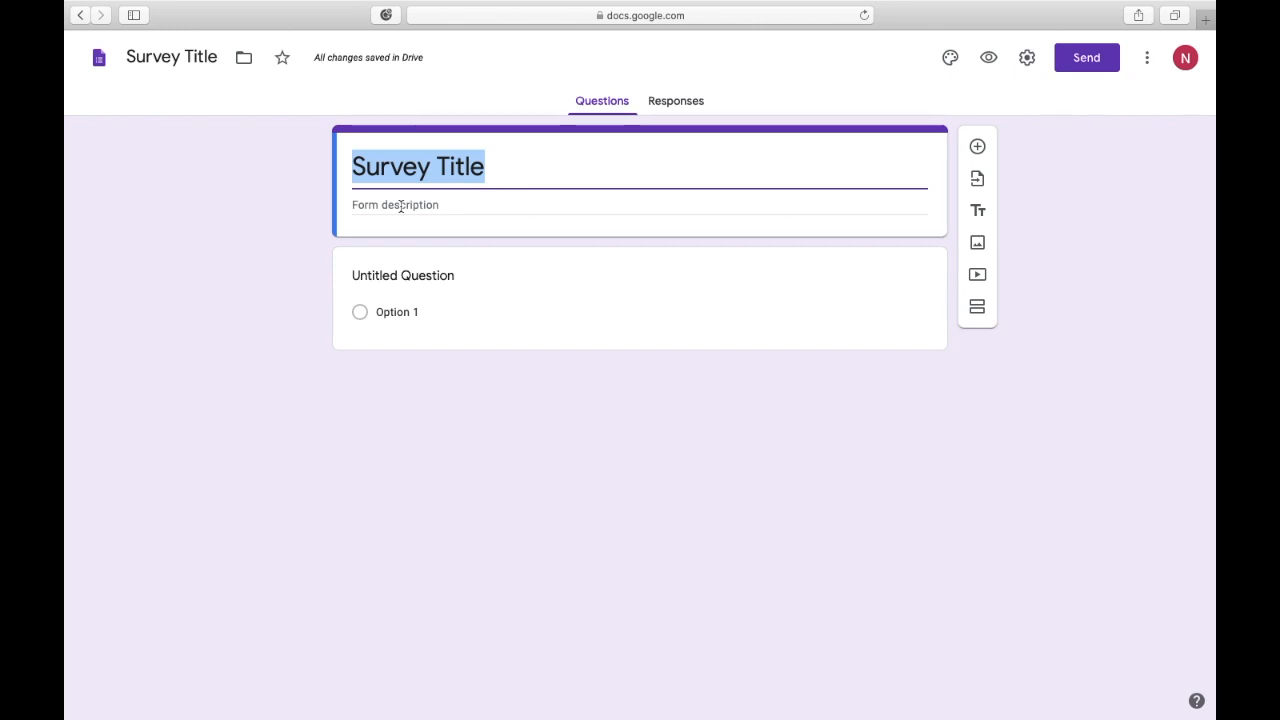
- Enter "Description" as the form description
left_click(400, 206)
type("De")
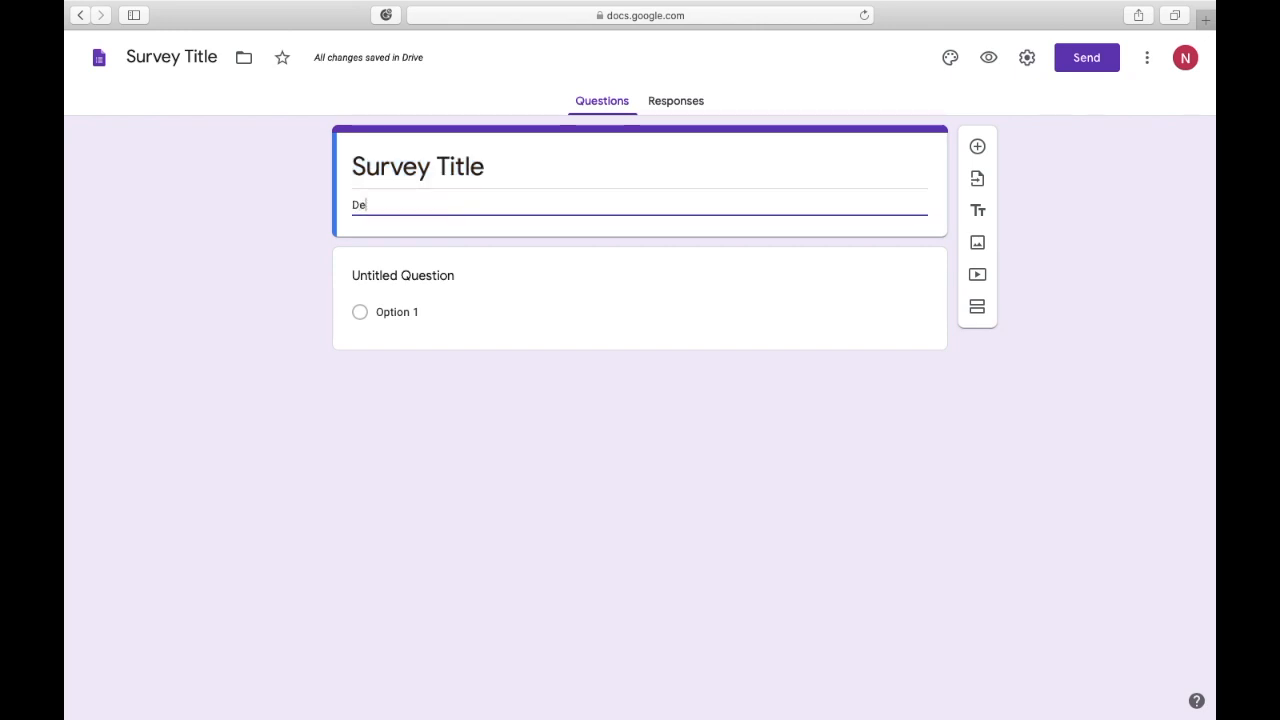
type("scription")
key("Tab")
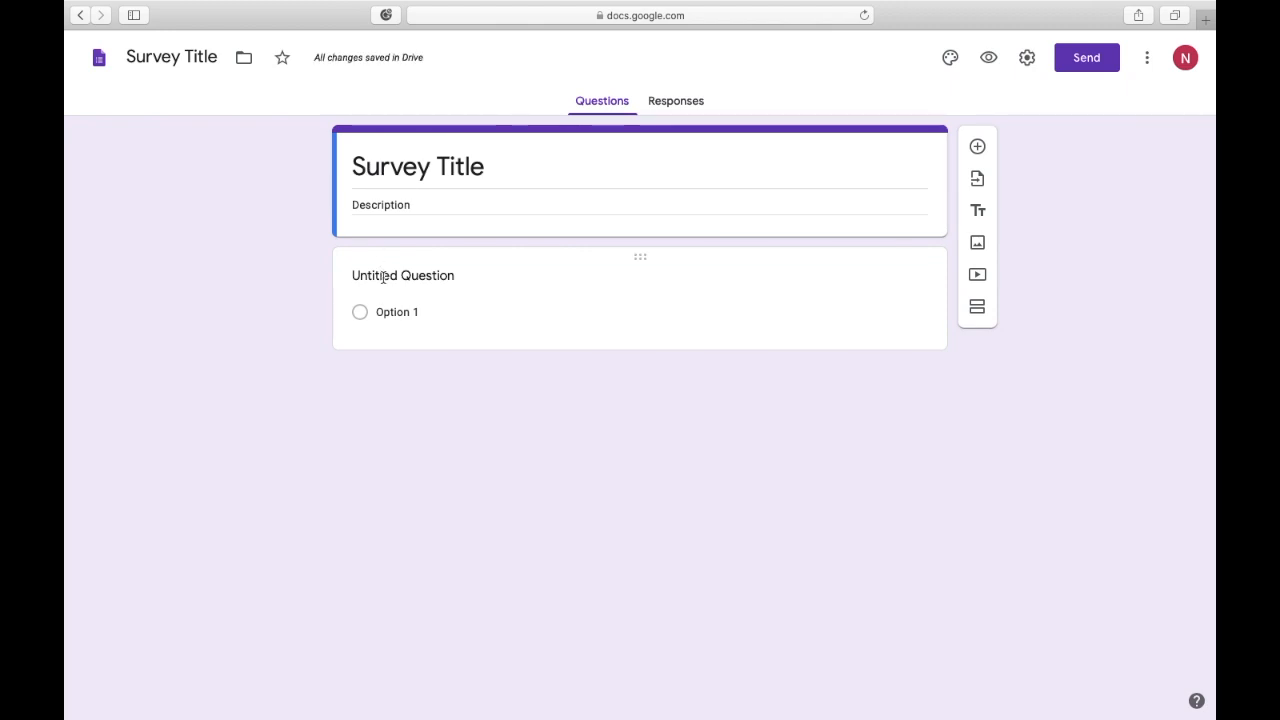
- Title the first question "Question" and keep its type as Multiple choice after checking the available question types
left_click(383, 278)
type("Question")
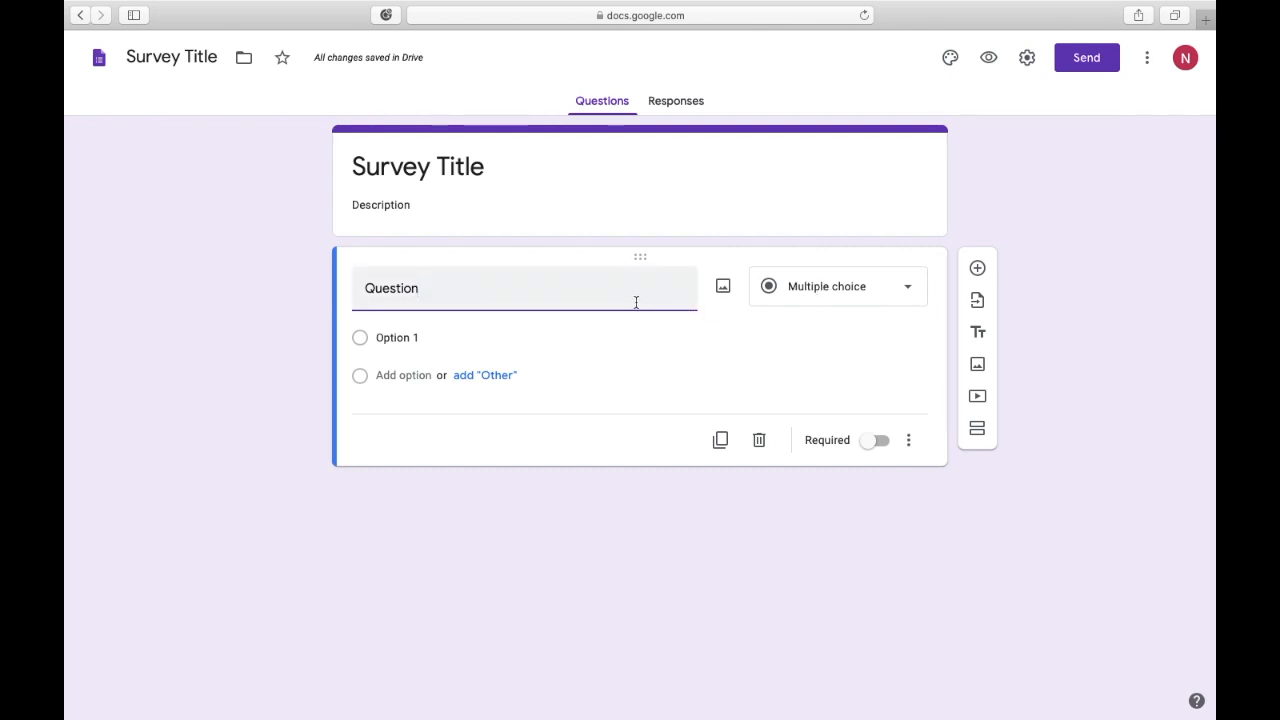
left_click(909, 290)
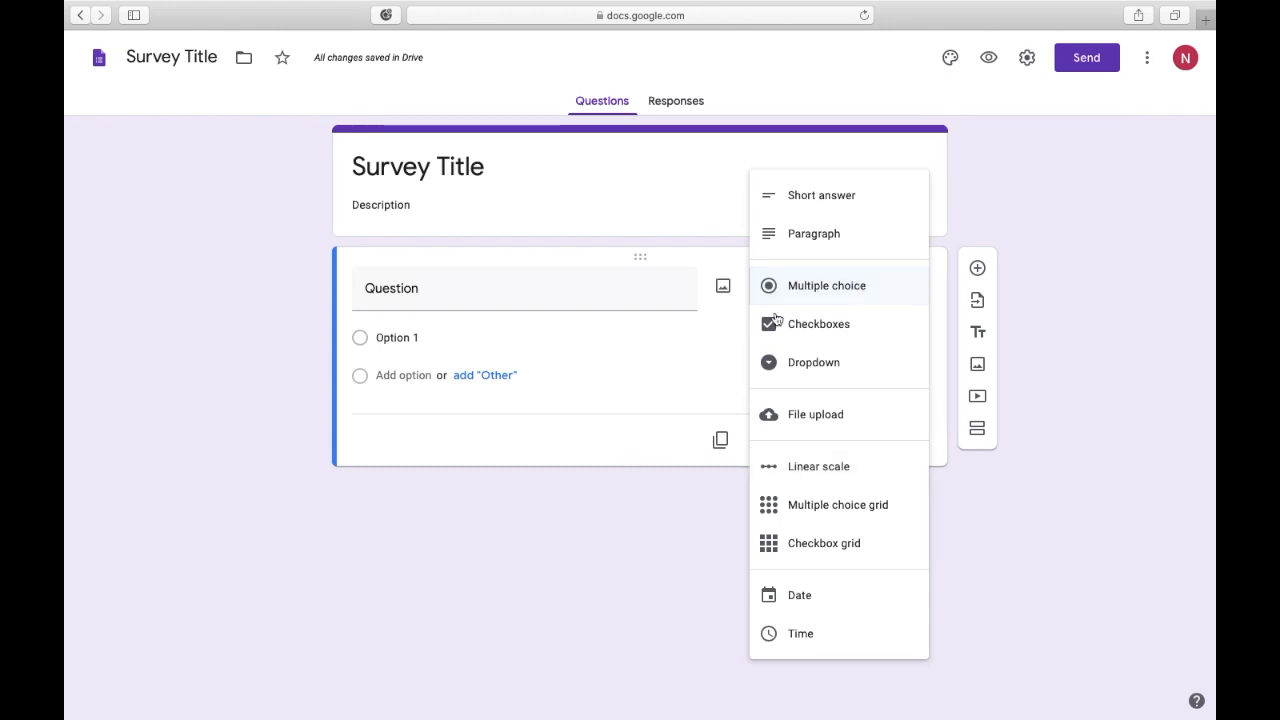
left_click(409, 291)
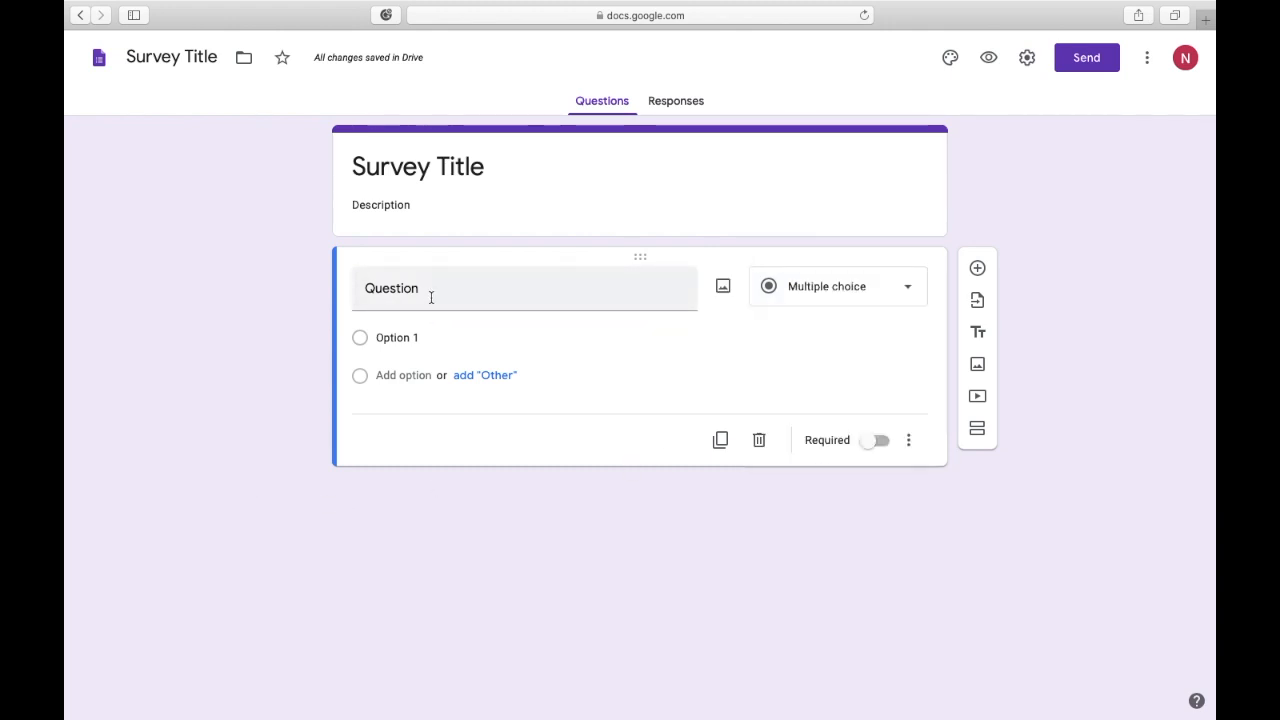
- Rename the question's first answer option to "Response 1"
left_click(405, 340)
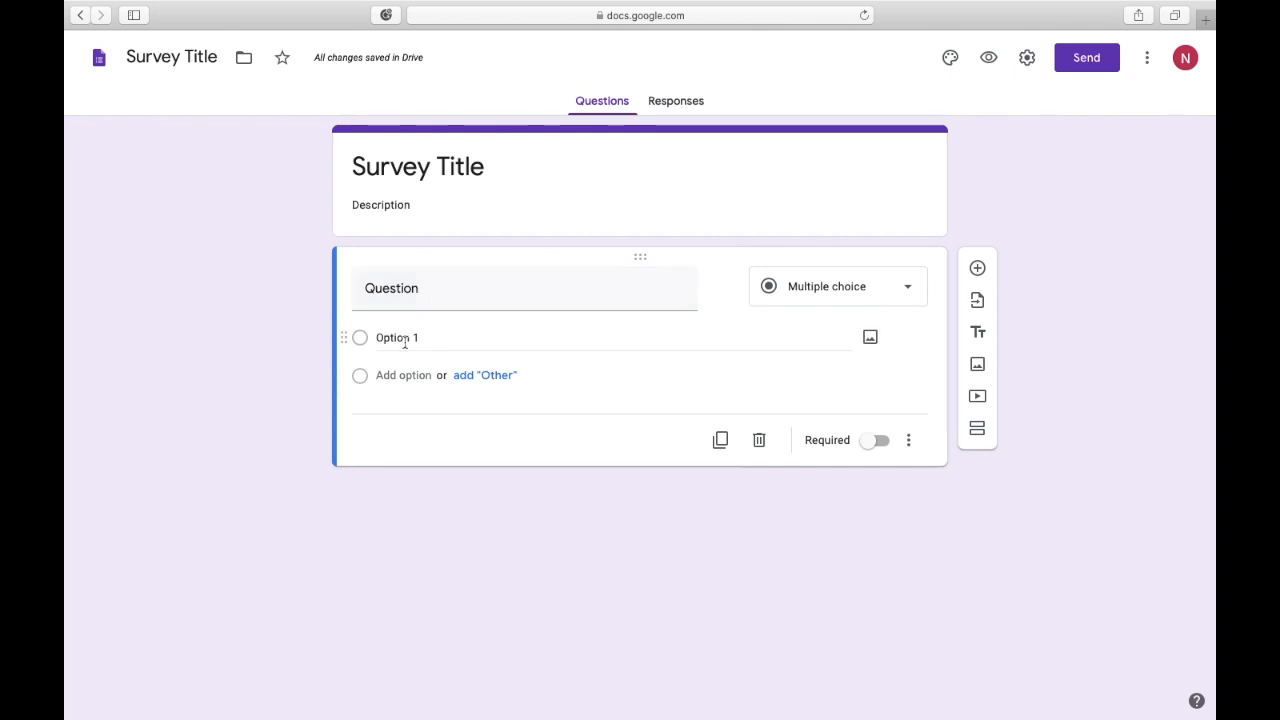
left_click(405, 342)
type("rESPONSE")
key("BackSpace")
key("BackSpace")
key("BackSpace")
key("BackSpace")
key("BackSpace")
key("BackSpace")
key("BackSpace")
key("BackSpace")
type("Response 1")
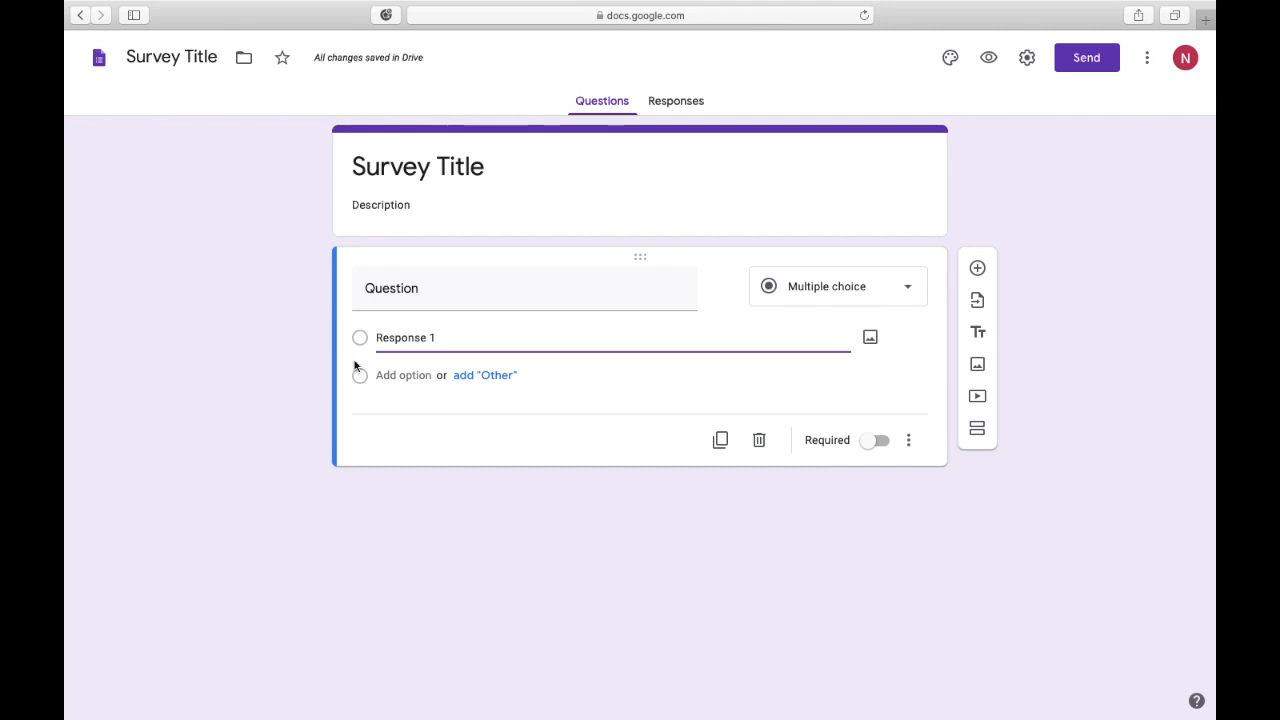
- Add Option 2, Option 3, Option 4 and an "Other" answer to the question, and move Option 3 to the start of the list
left_click(393, 375)
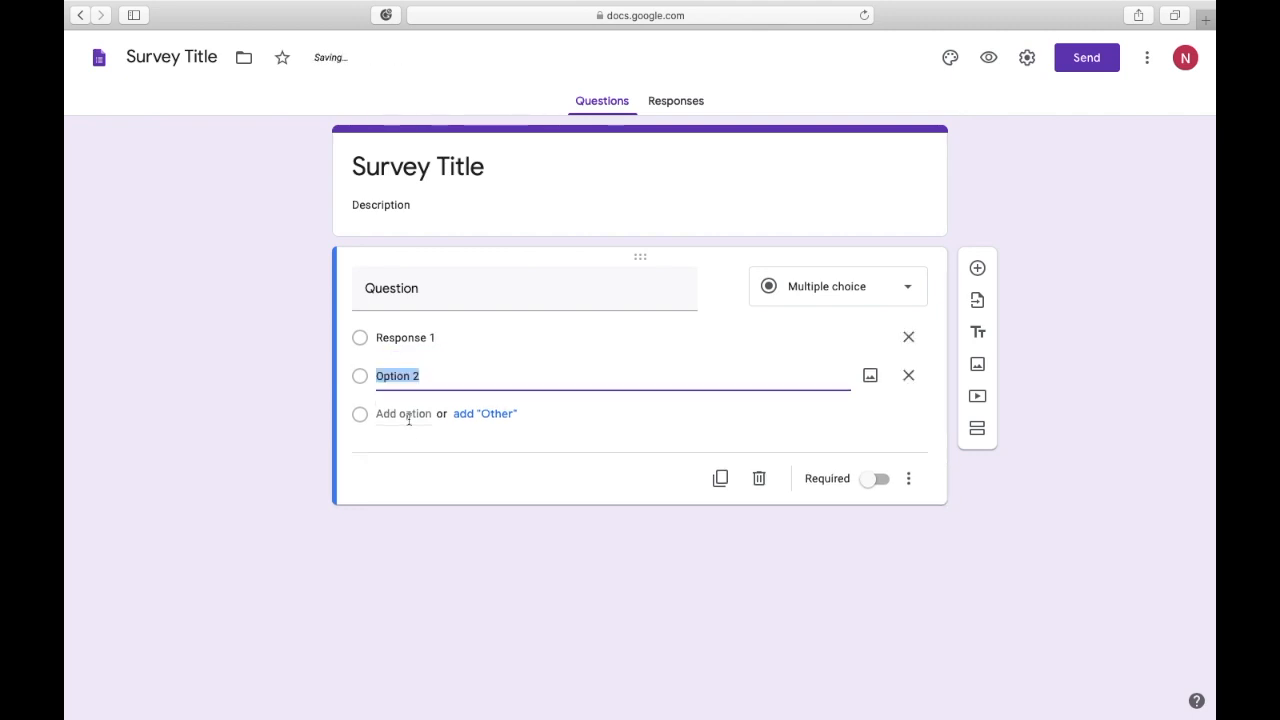
left_click(405, 413)
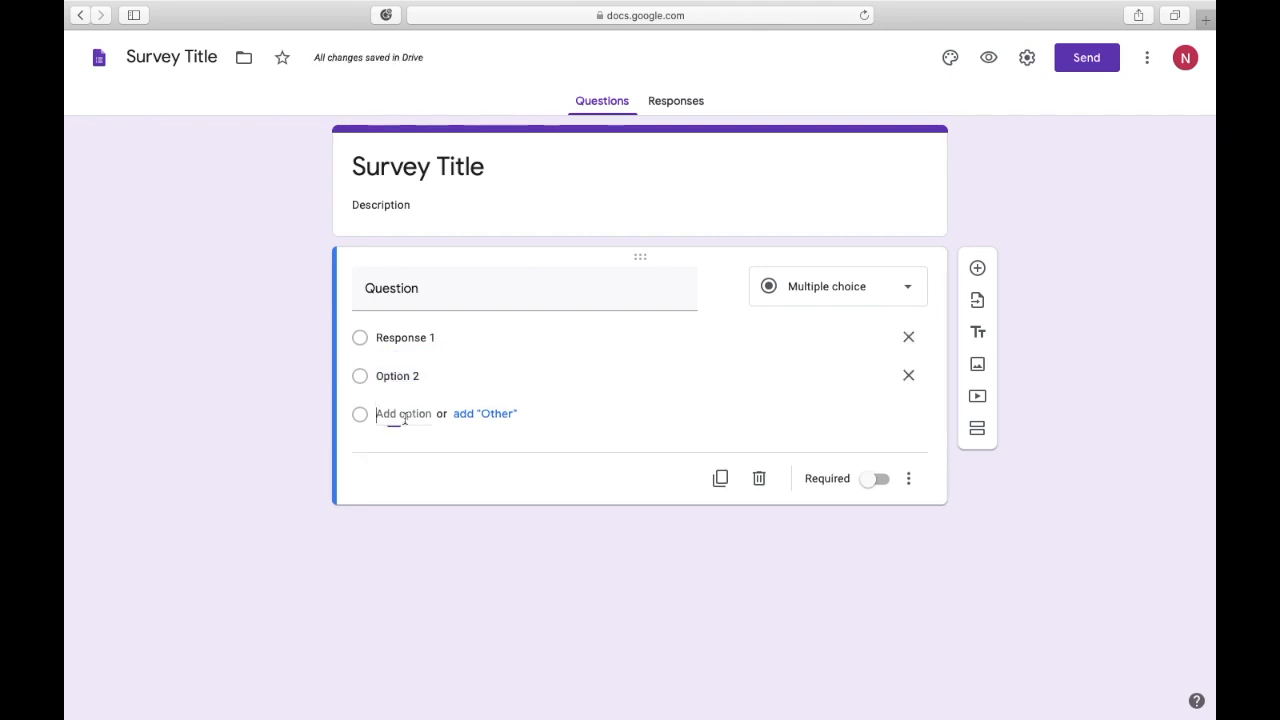
left_click(390, 452)
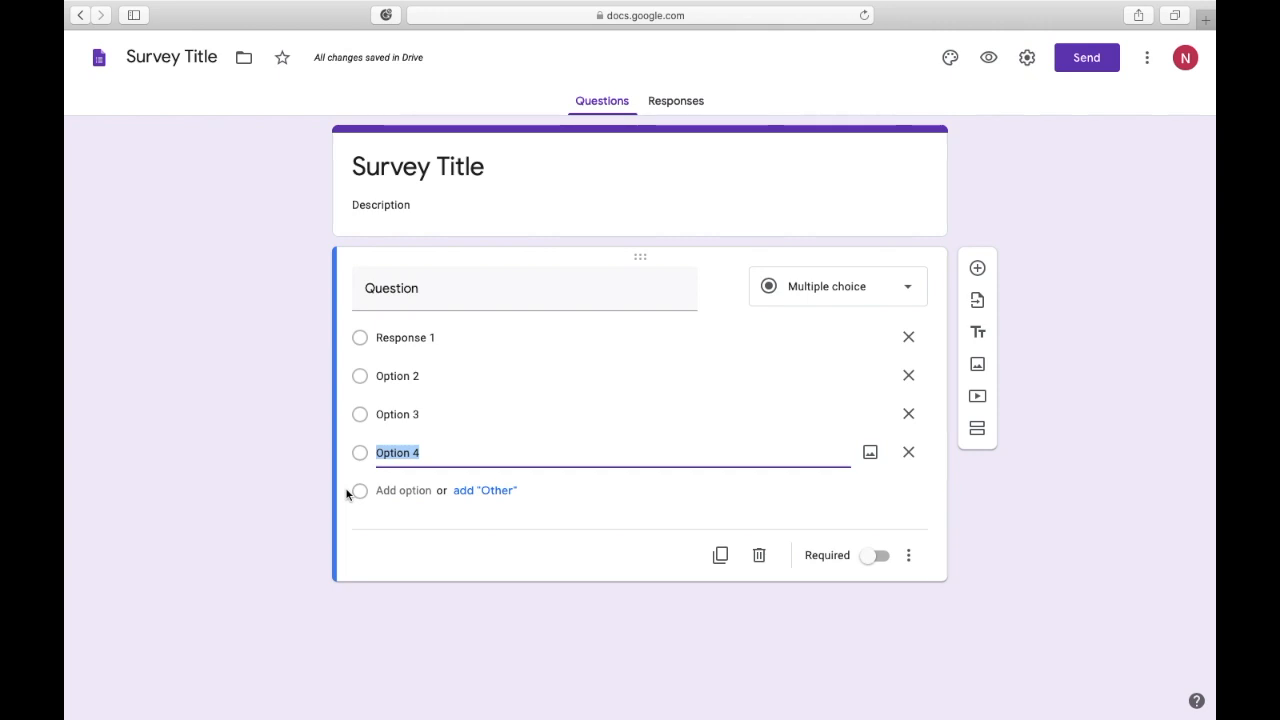
left_click(488, 492)
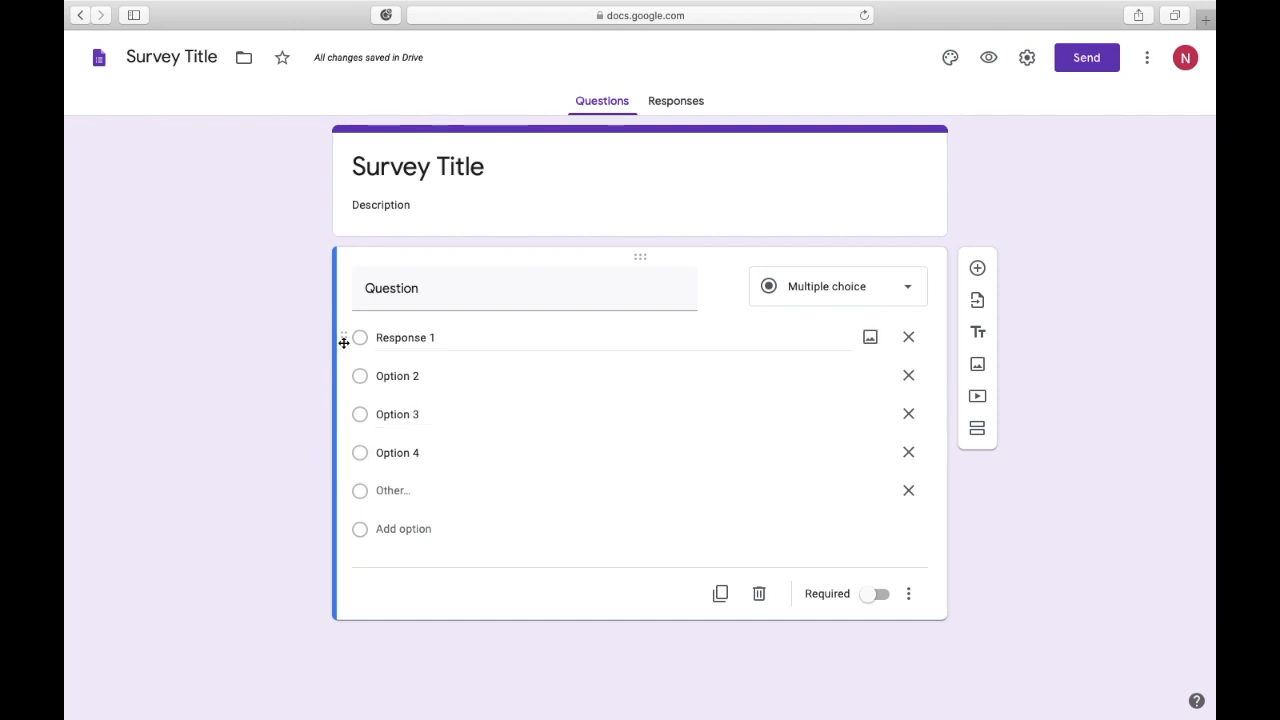
left_click_drag(343, 342, 240, 440)
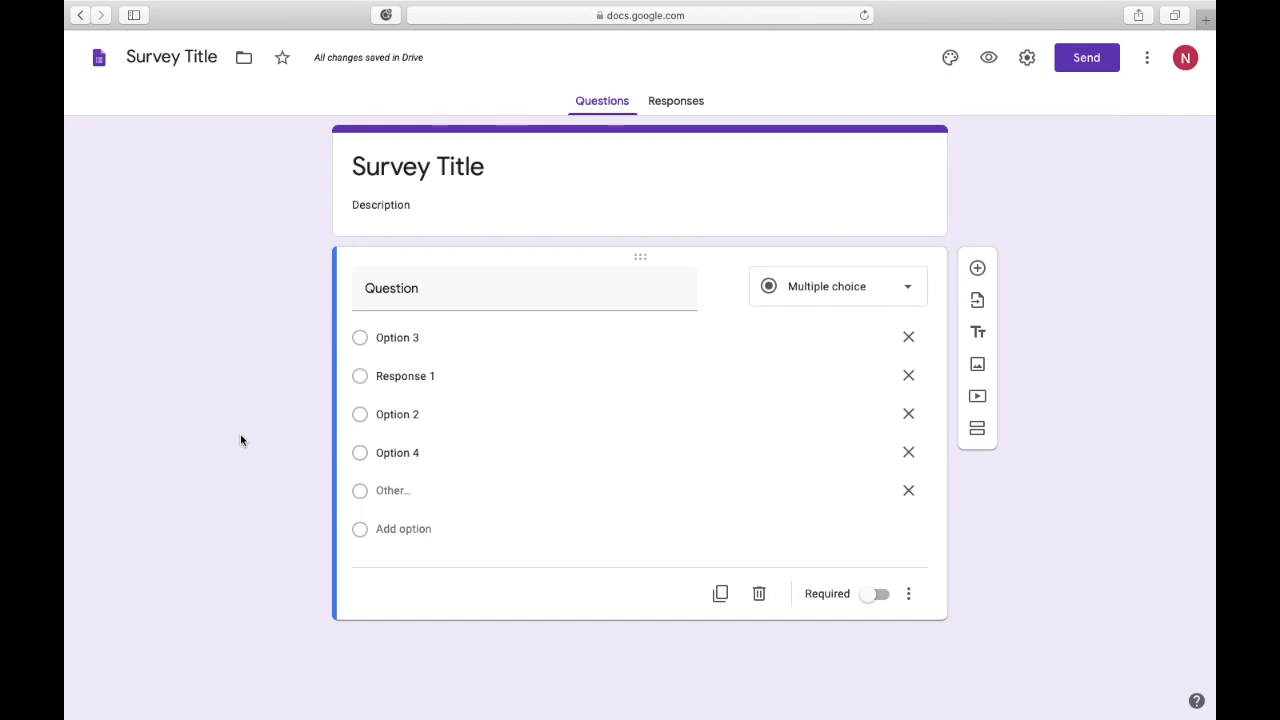
- Duplicate the multiple choice question and delete one of the two copies
left_click(718, 597)
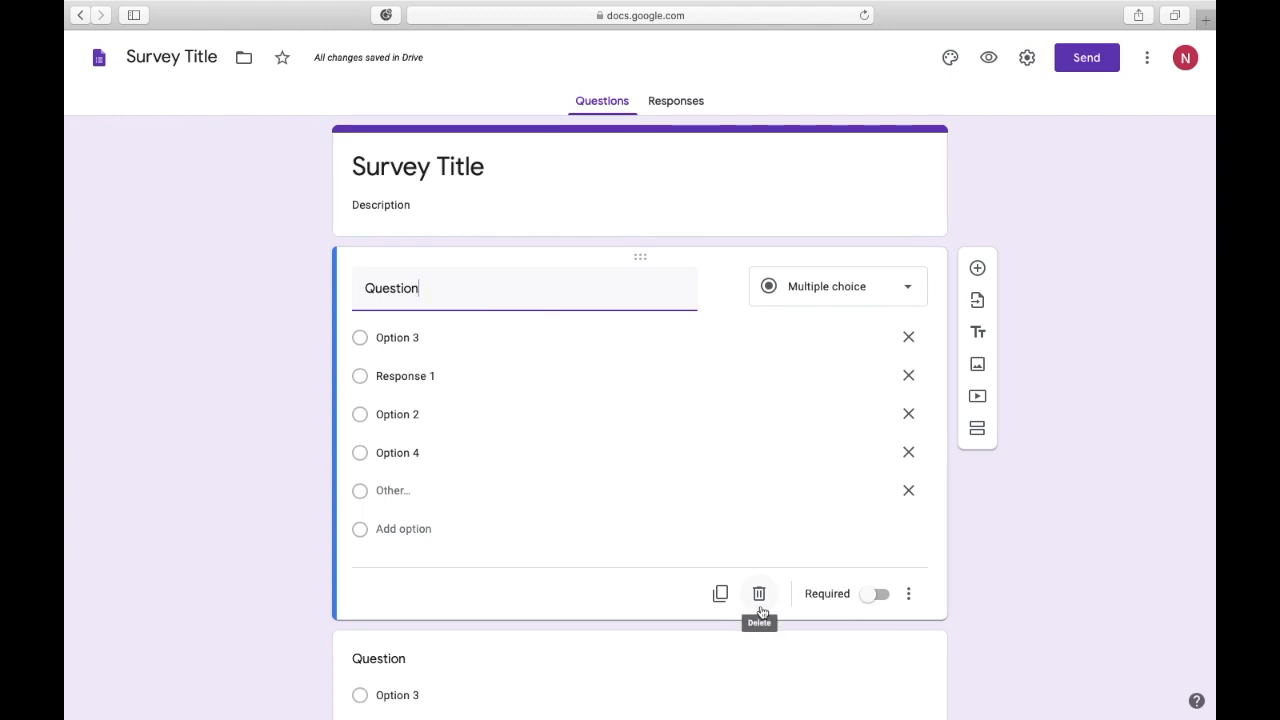
left_click(760, 600)
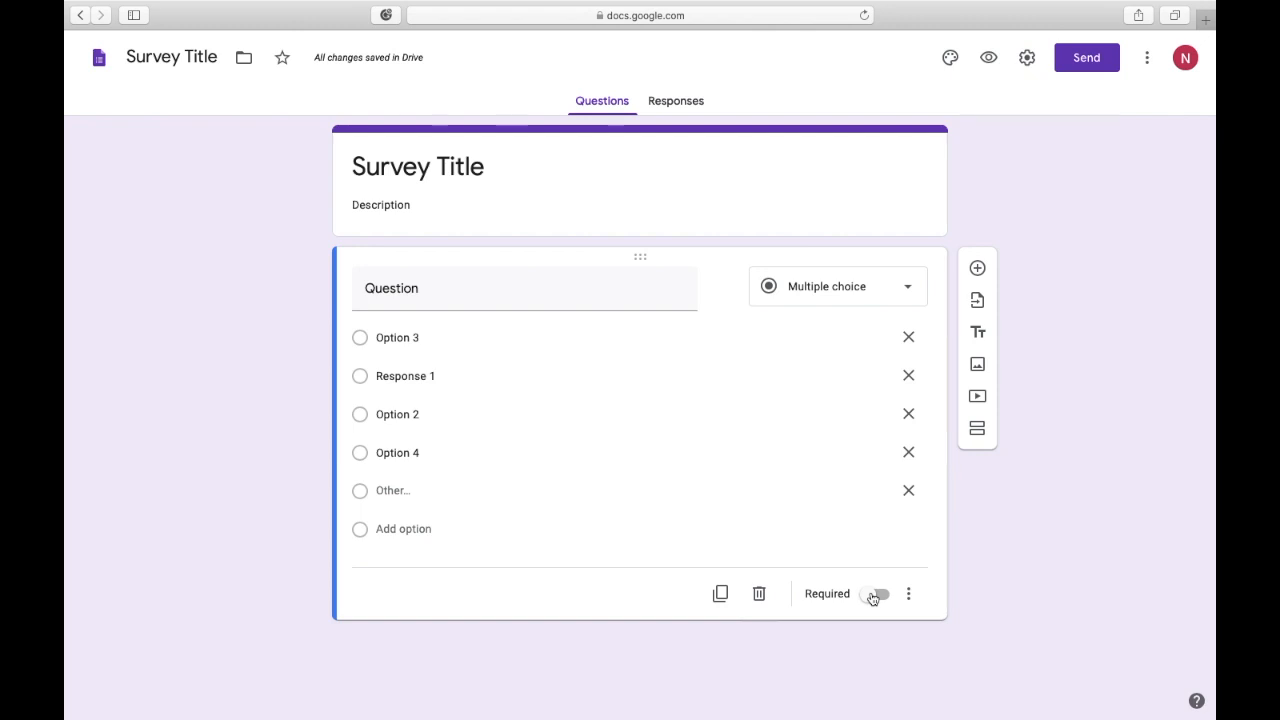
- Make the multiple choice question required and check its additional settings without changing them
left_click(876, 596)
left_click(906, 594)
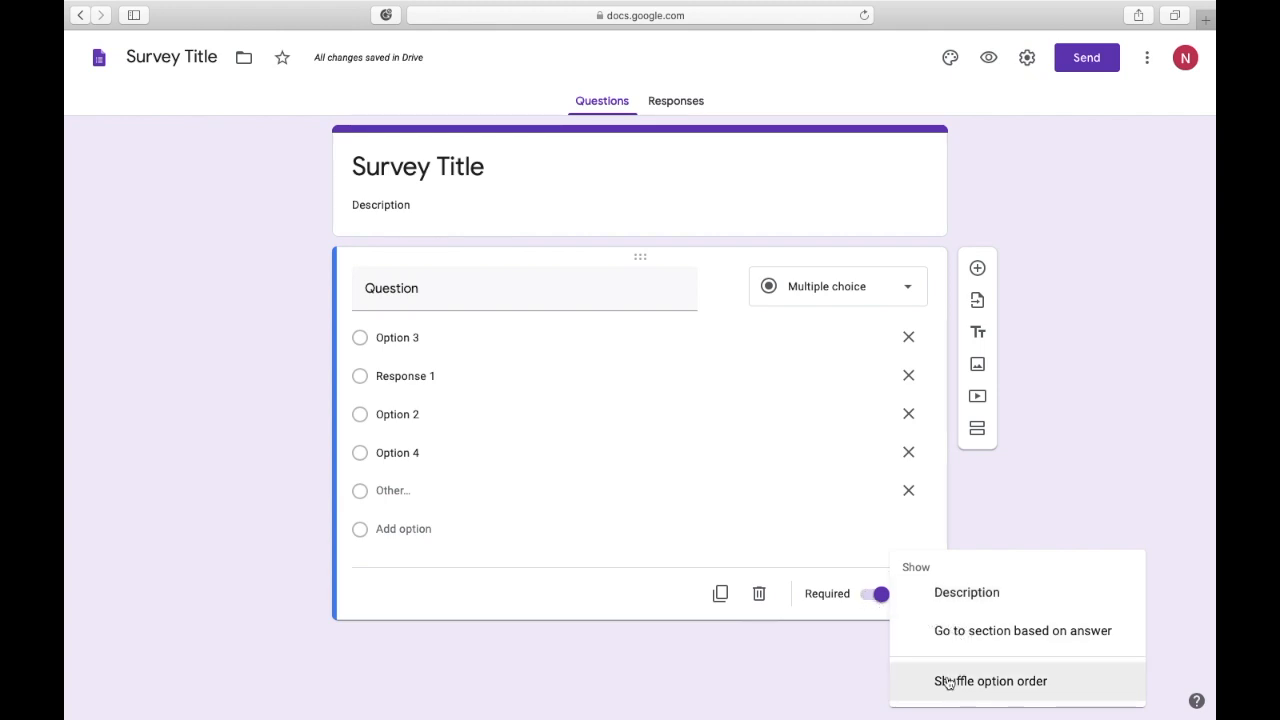
left_click(801, 655)
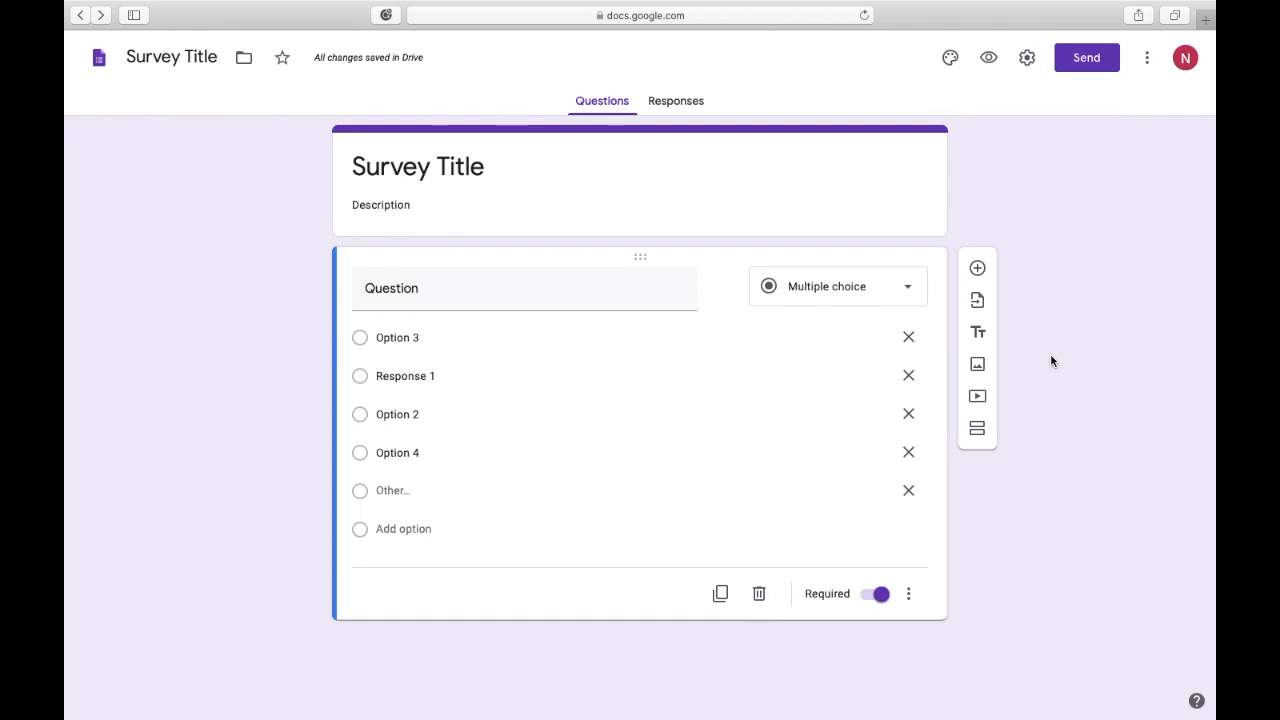
- Add a new question titled "Question 2" and set its type to Linear scale
left_click(977, 270)
type("Quest")
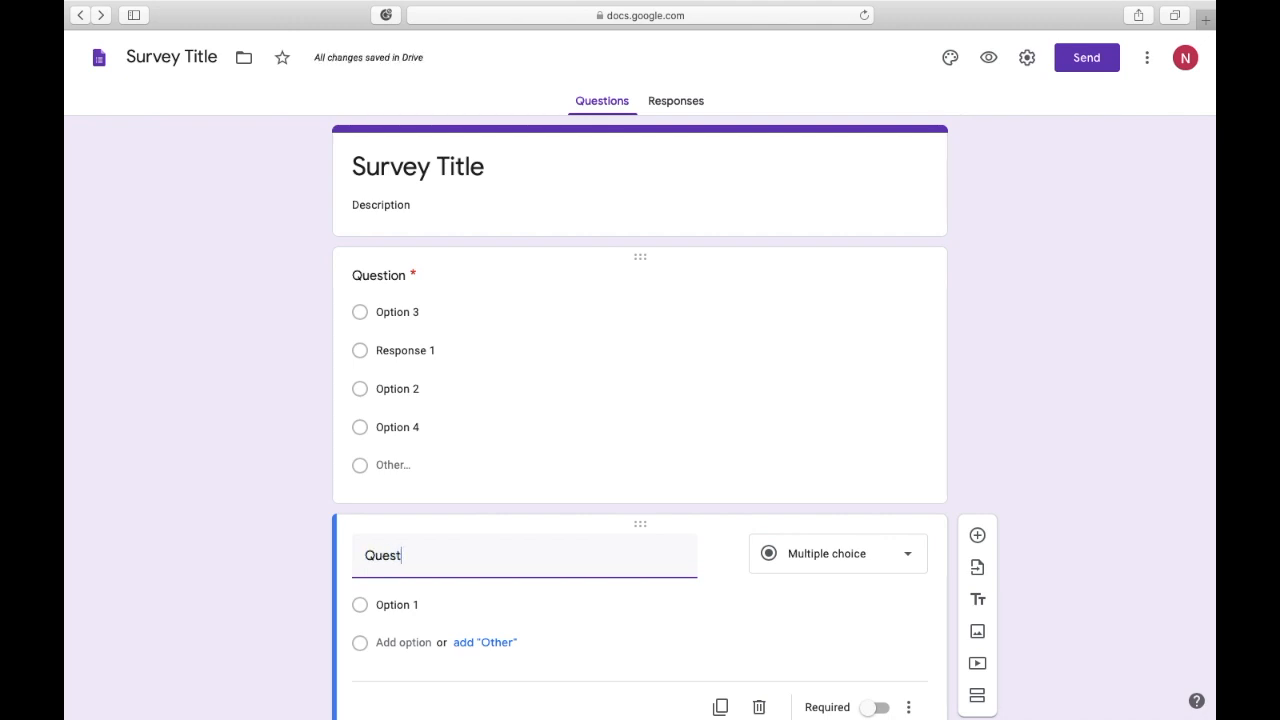
type("ion 2")
scroll(571, 403, "down", 1)
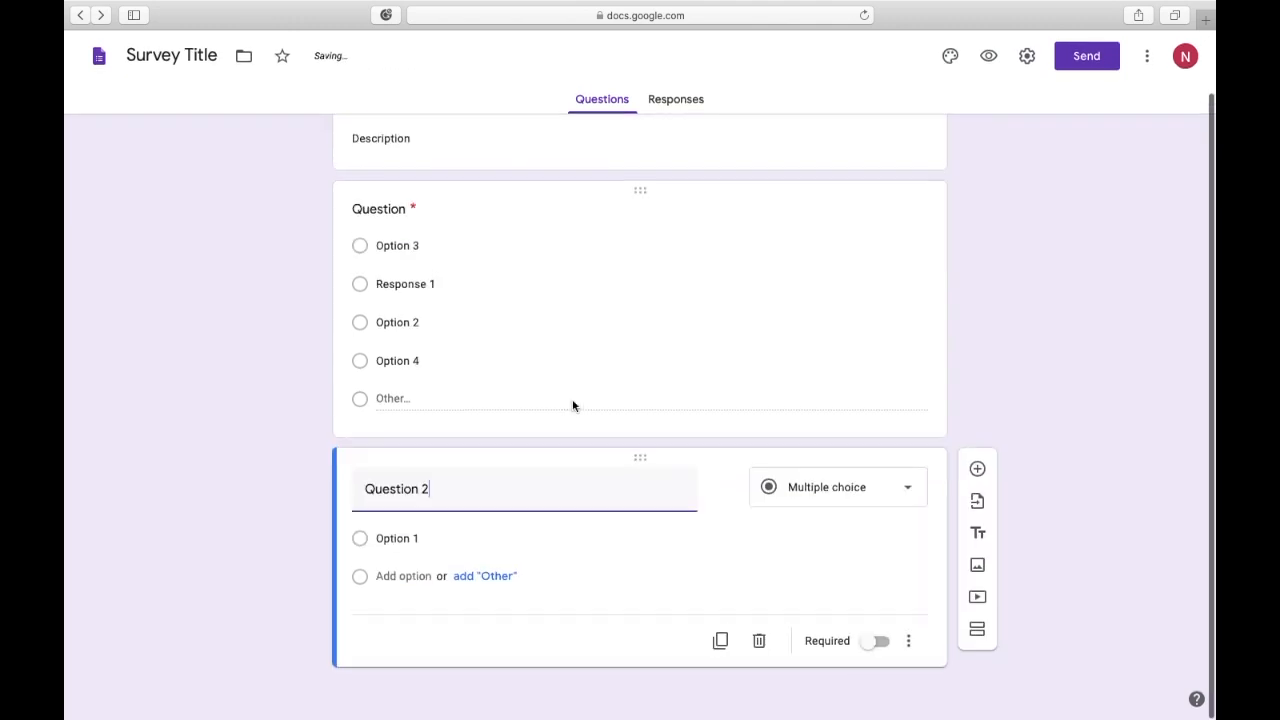
left_click(840, 488)
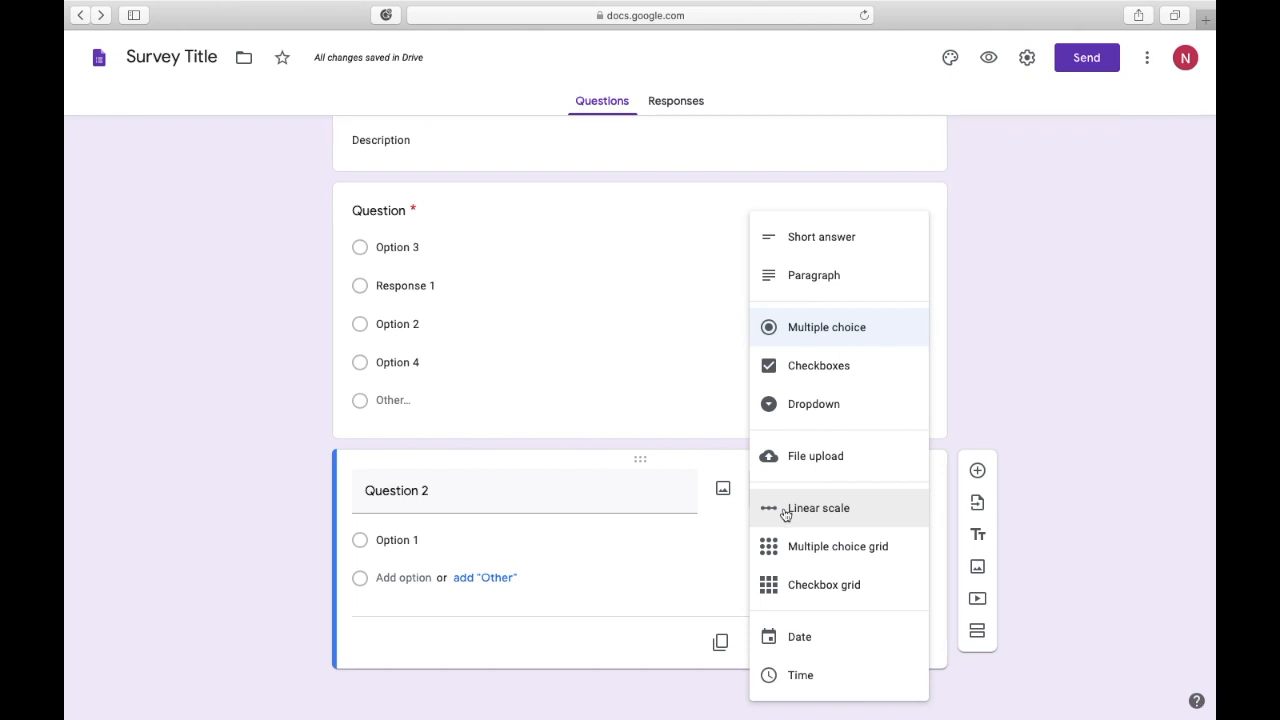
left_click(785, 510)
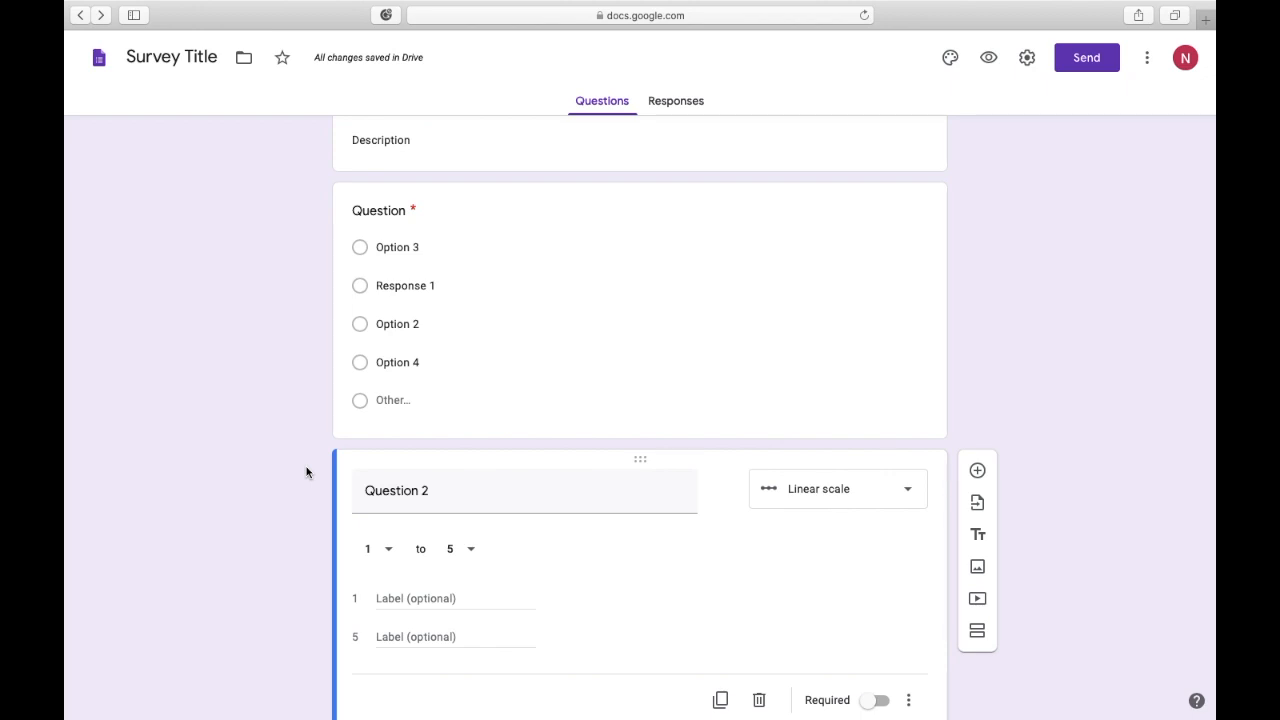
- Set Question 2's scale to run from 1 to 10, labelled "Low" and "High"
scroll(300, 445, "down", 1)
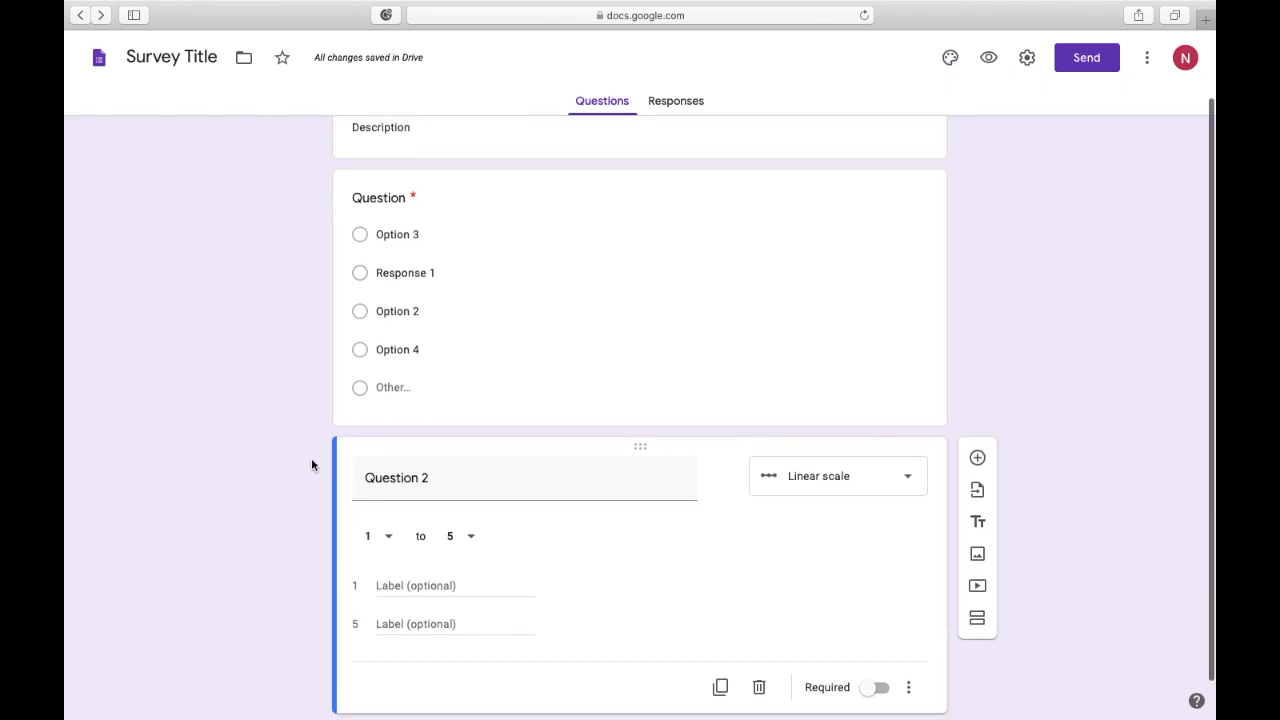
left_click(472, 537)
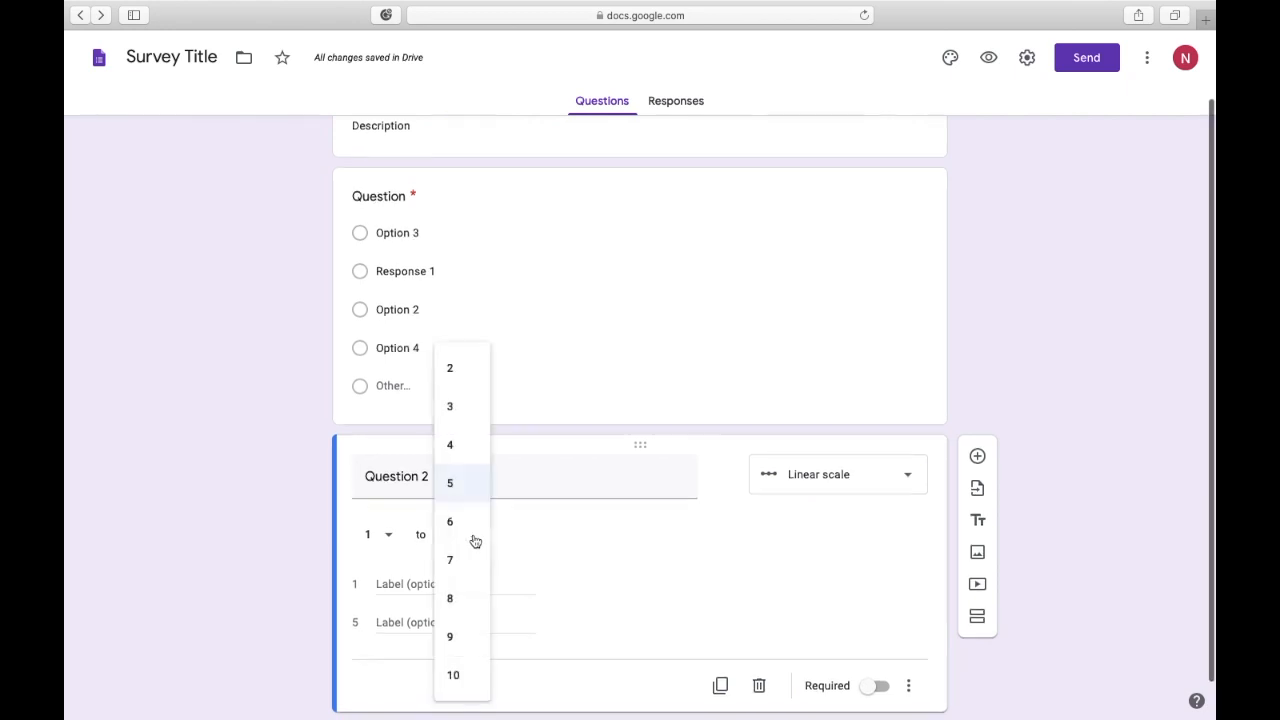
left_click(455, 674)
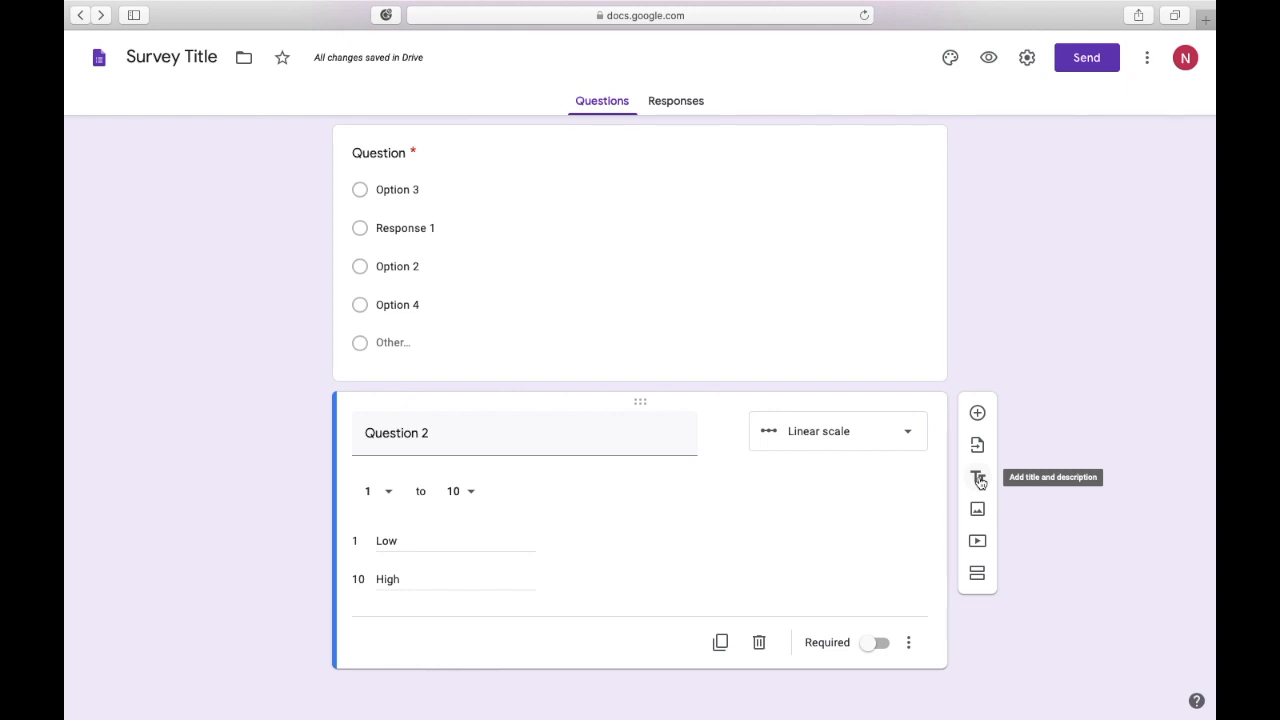
- Add a title and description block after Question 2 with the title "Title" and the description "Description."
left_click(979, 482)
scroll(711, 580, "up", 3)
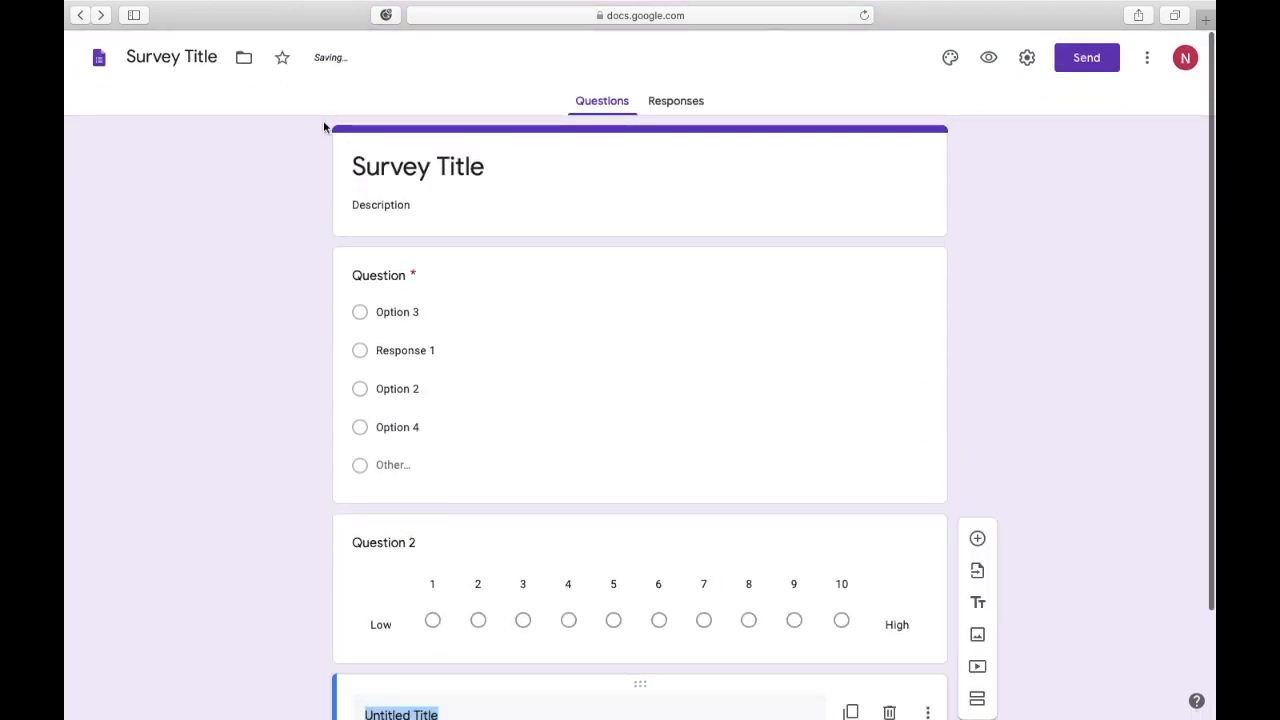
type("Title")
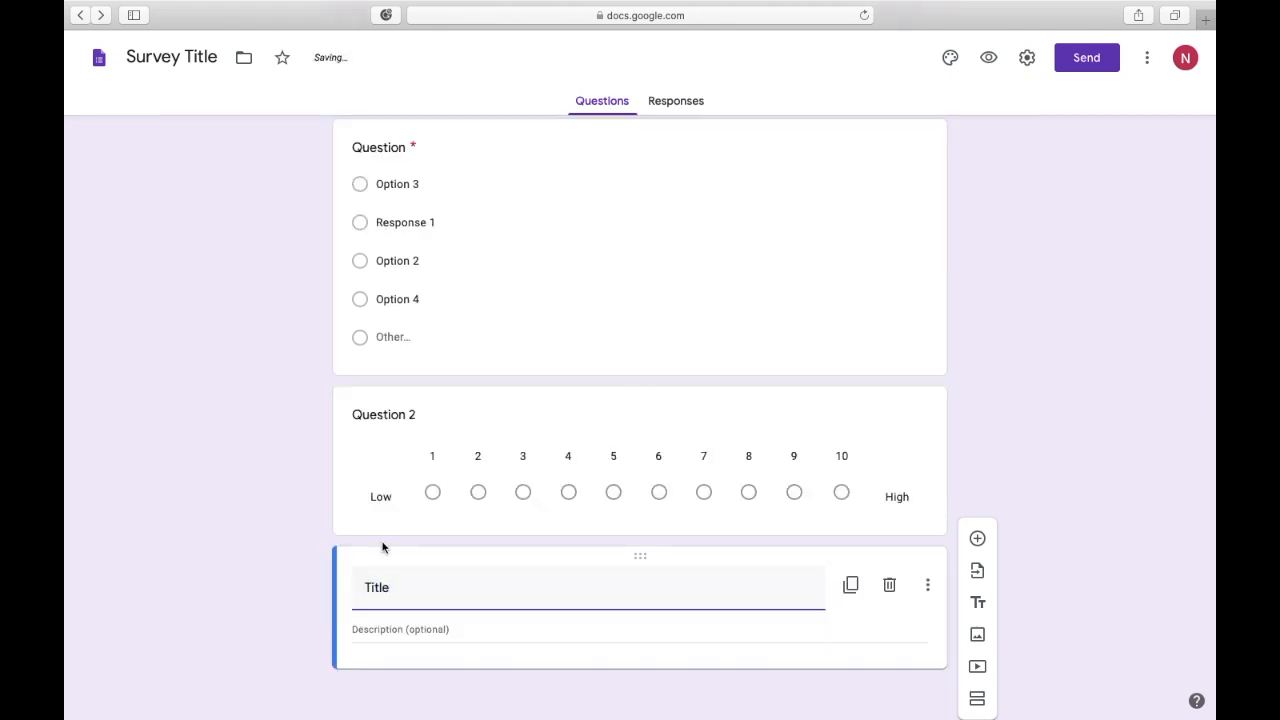
left_click(380, 628)
type("Description.")
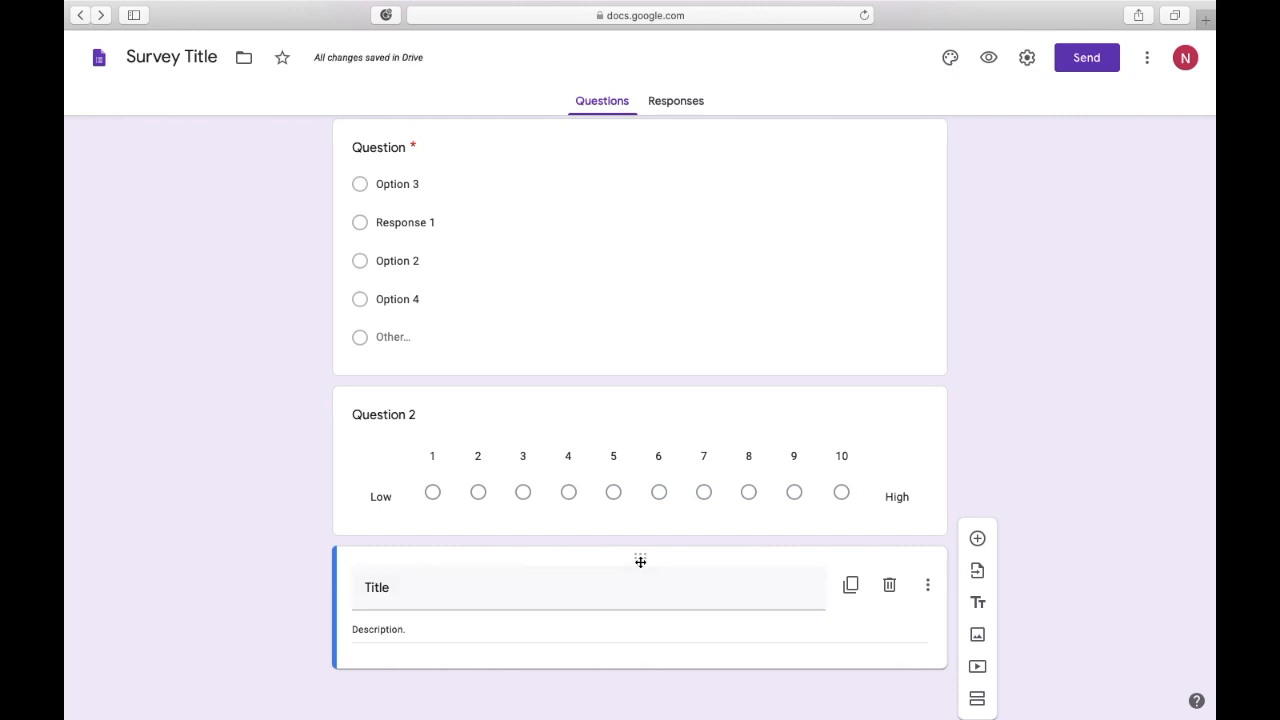
- Reorder the form so Question 2 comes first, followed by the title block and then the multiple choice question
left_click_drag(640, 562, 586, 200)
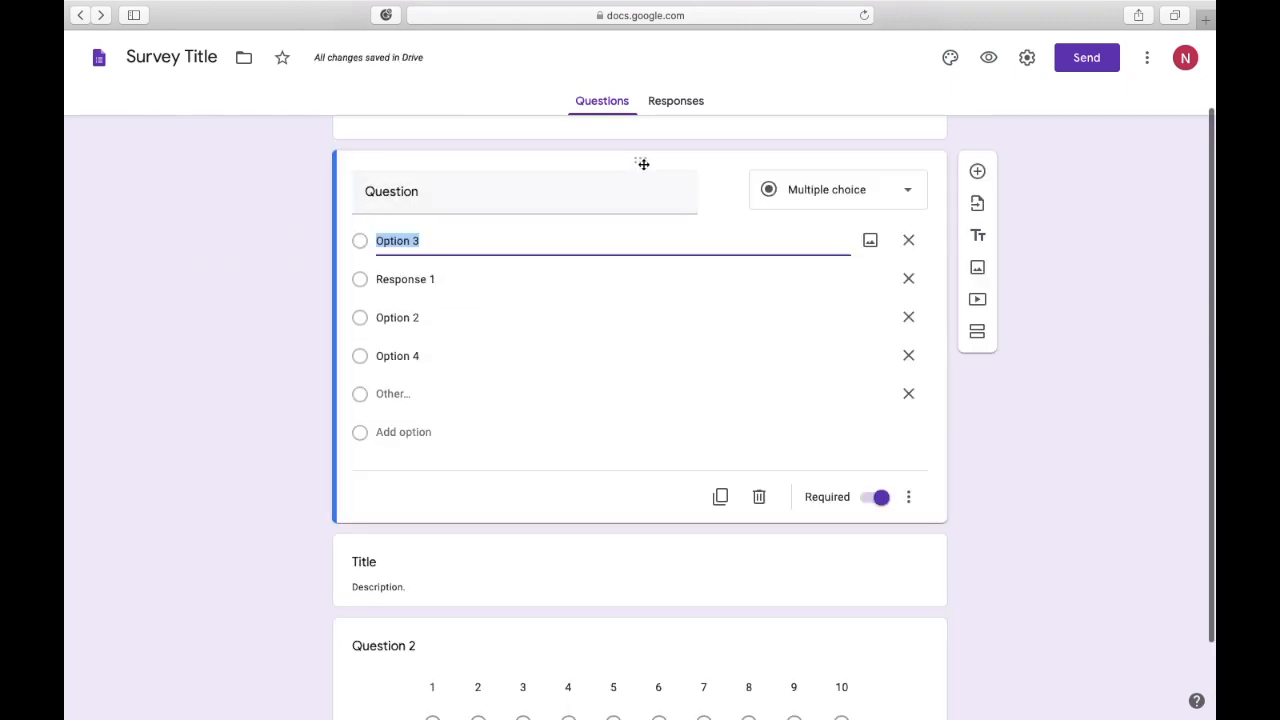
left_click_drag(643, 163, 294, 482)
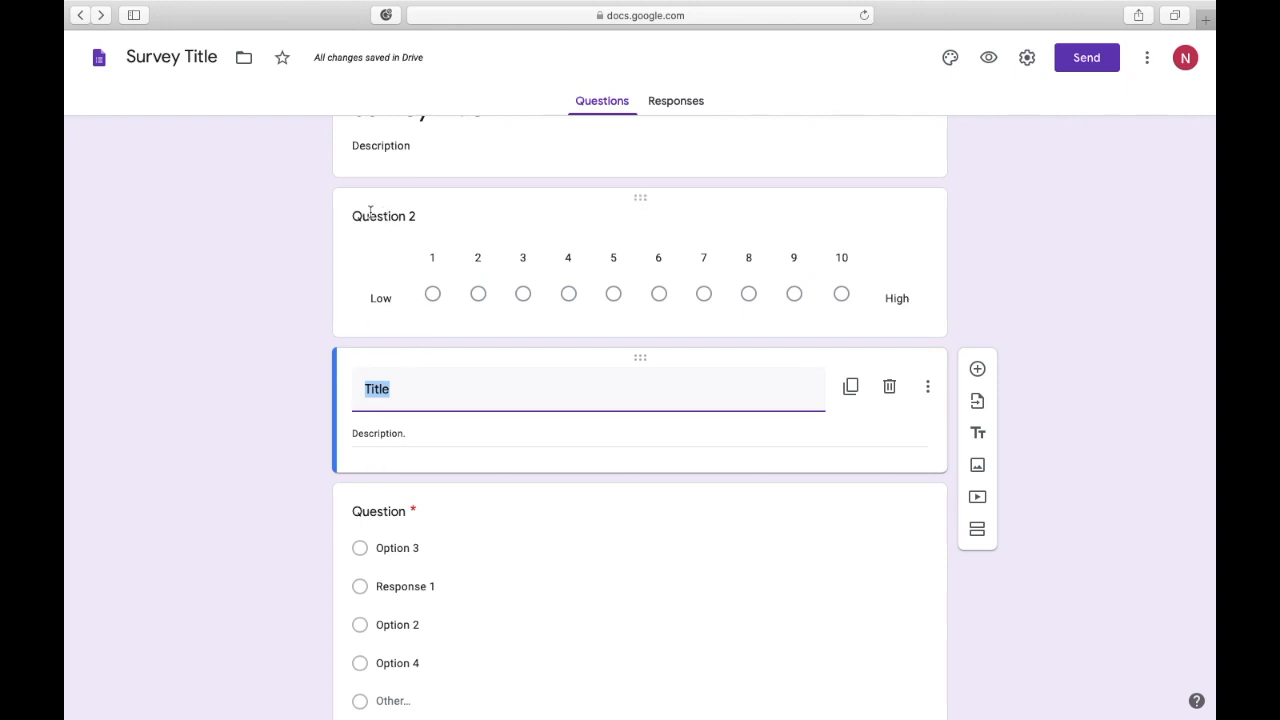
- Insert a YouTube logo image below Question 2 through a Google image search for "youtube" and title it "Youtube"
left_click(380, 216)
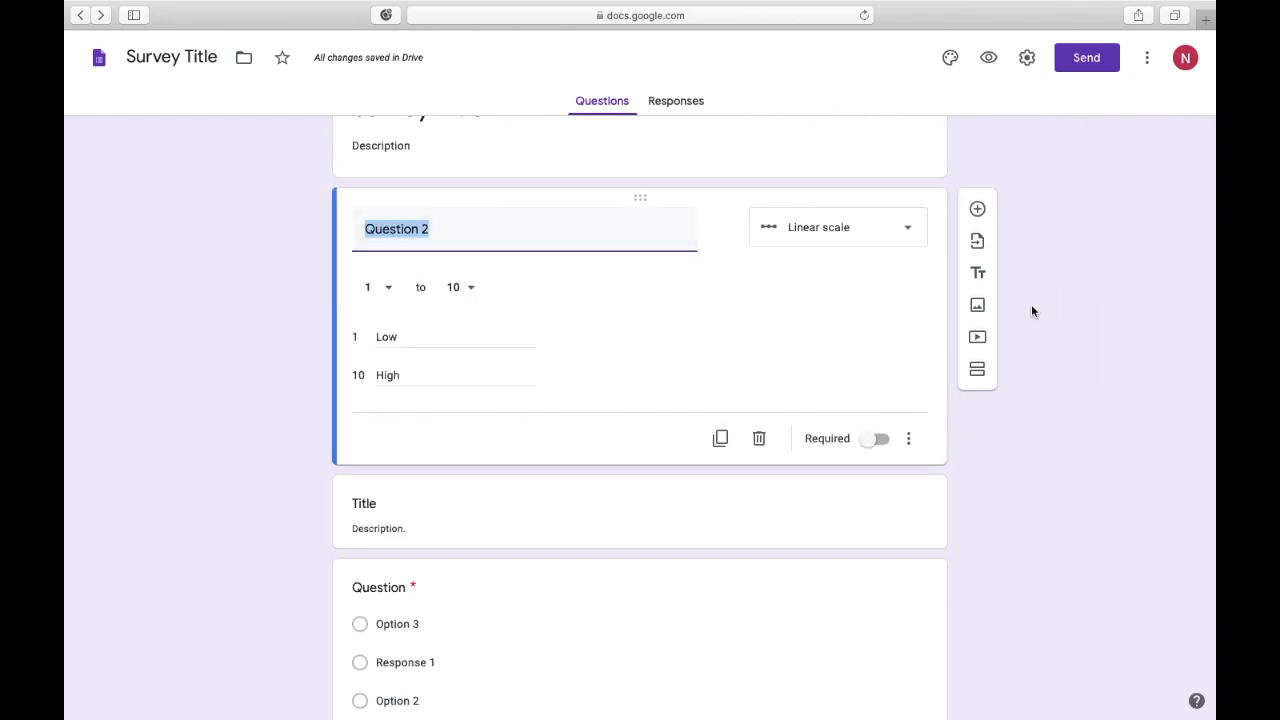
left_click(981, 310)
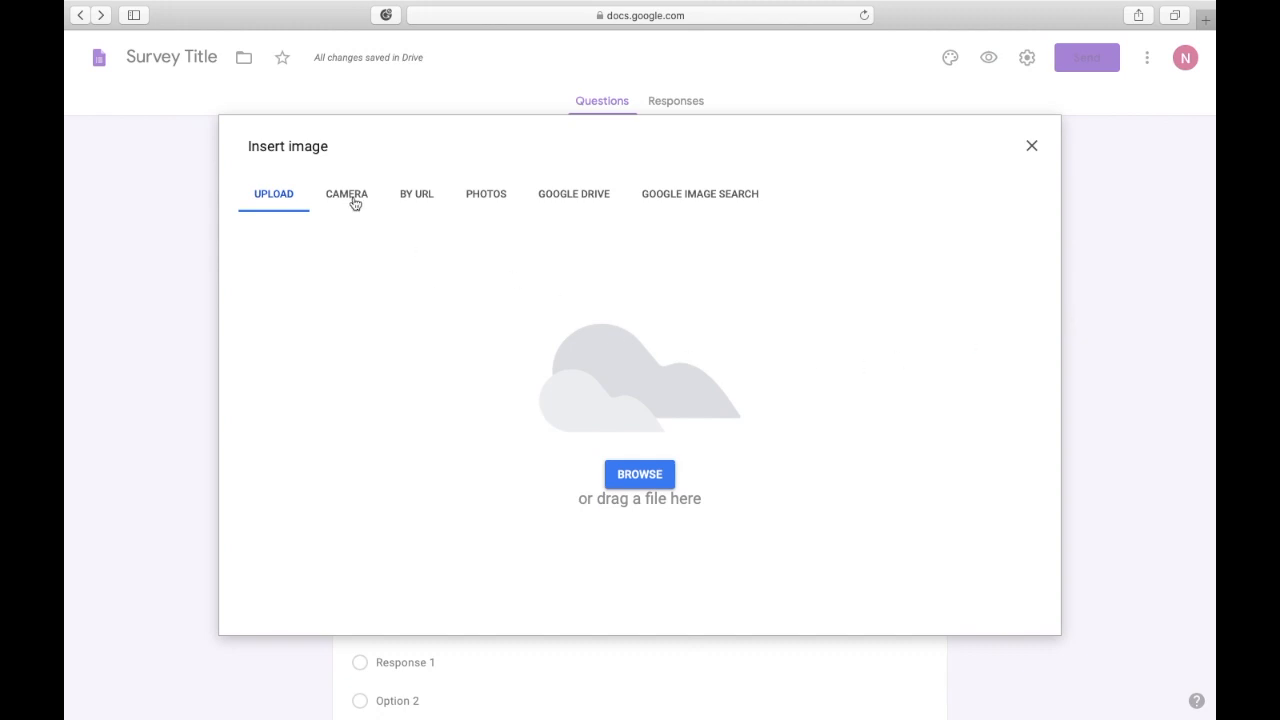
left_click(676, 201)
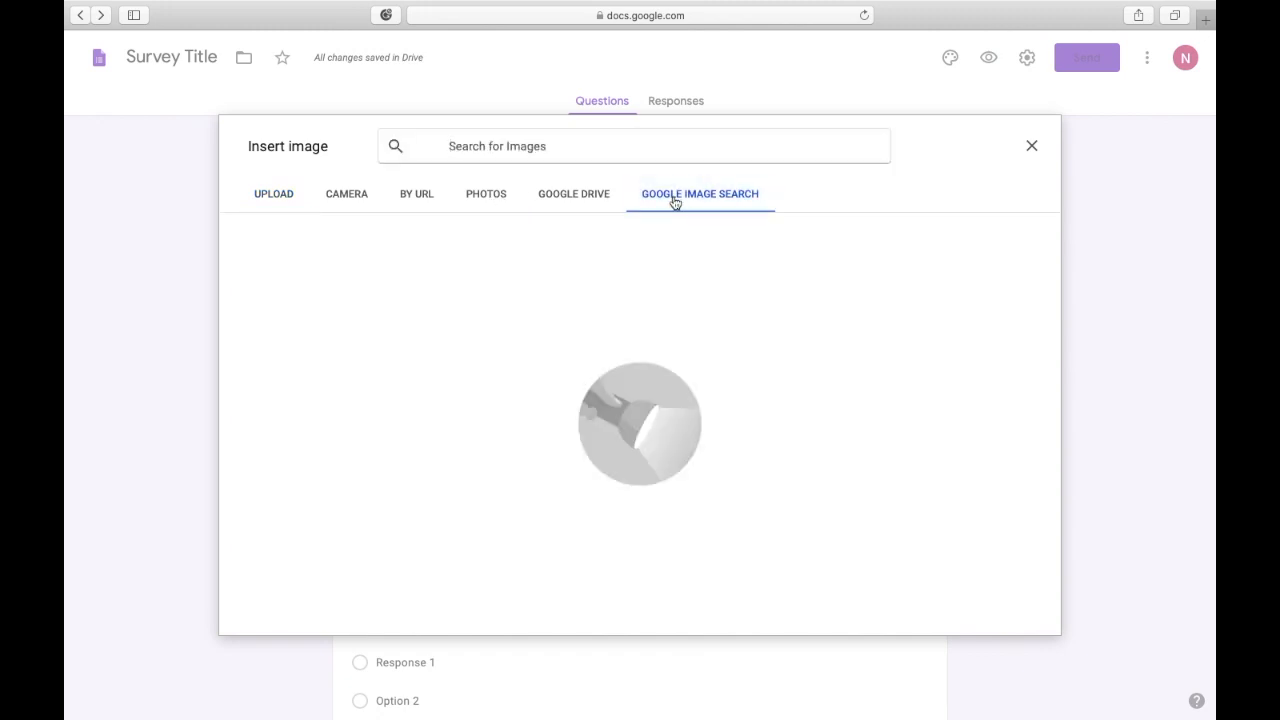
left_click(517, 140)
type("youtube")
key("Return")
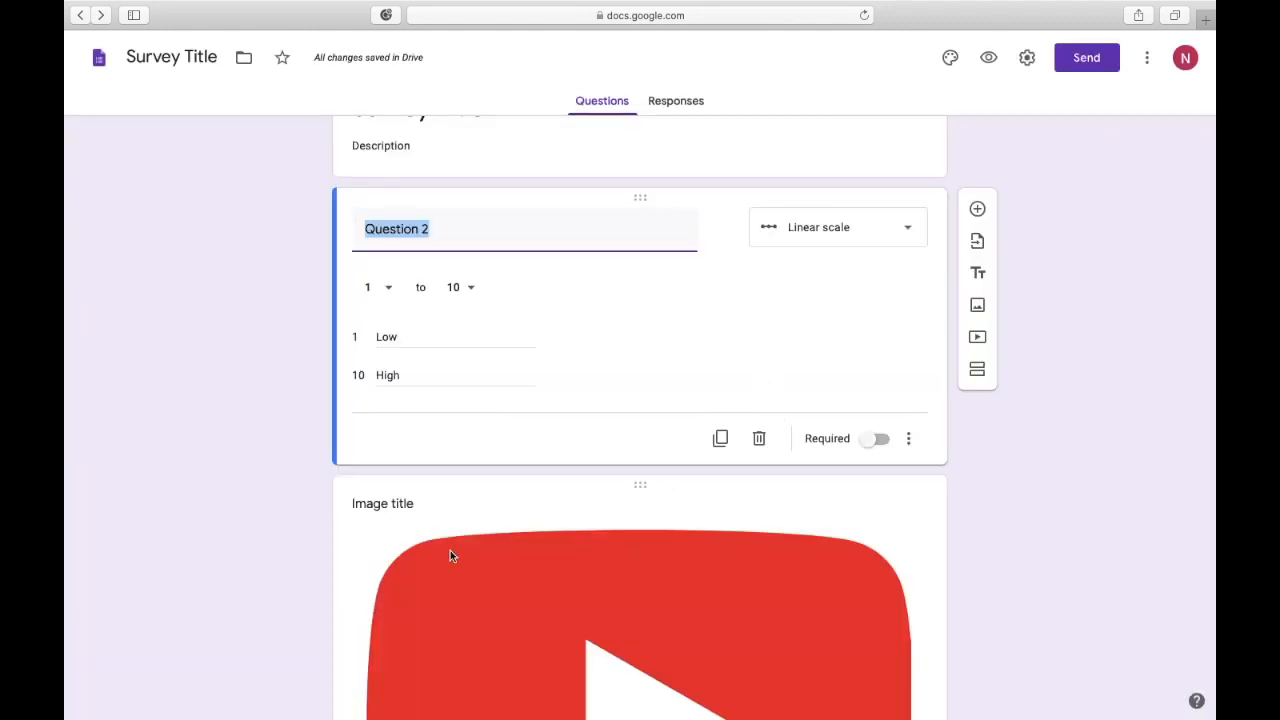
scroll(418, 557, "down", 1)
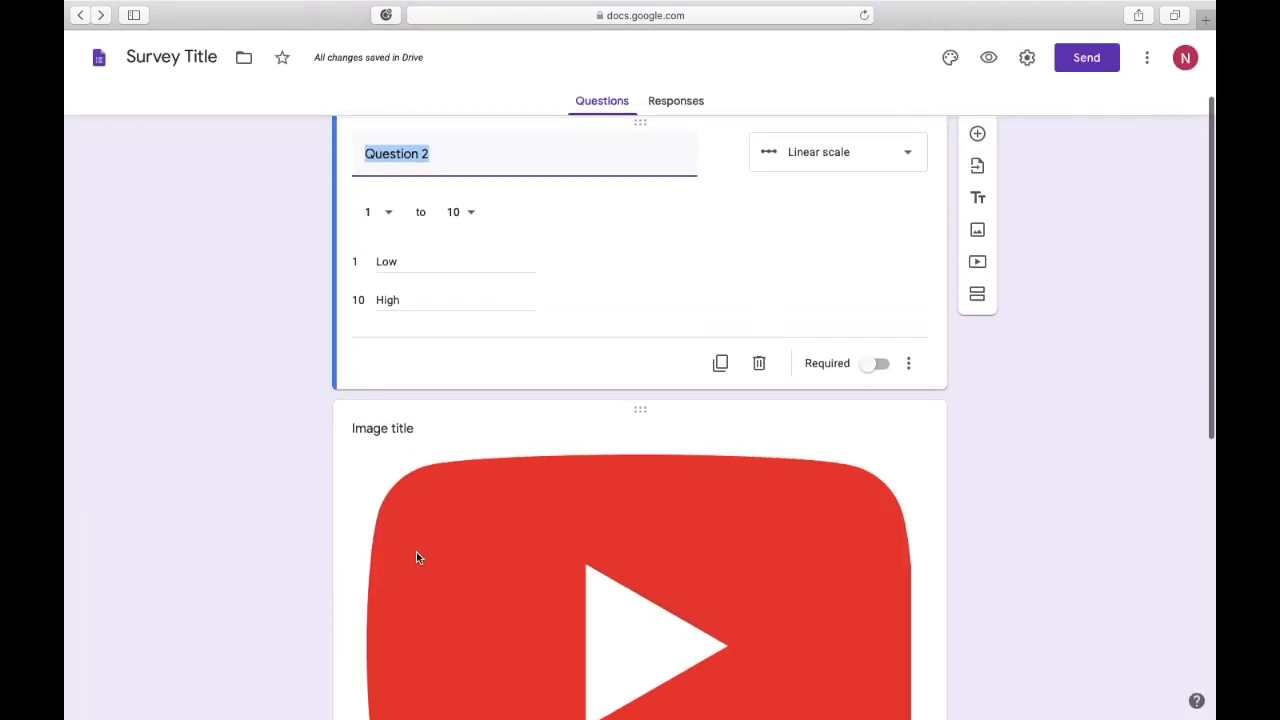
scroll(418, 557, "down", 5)
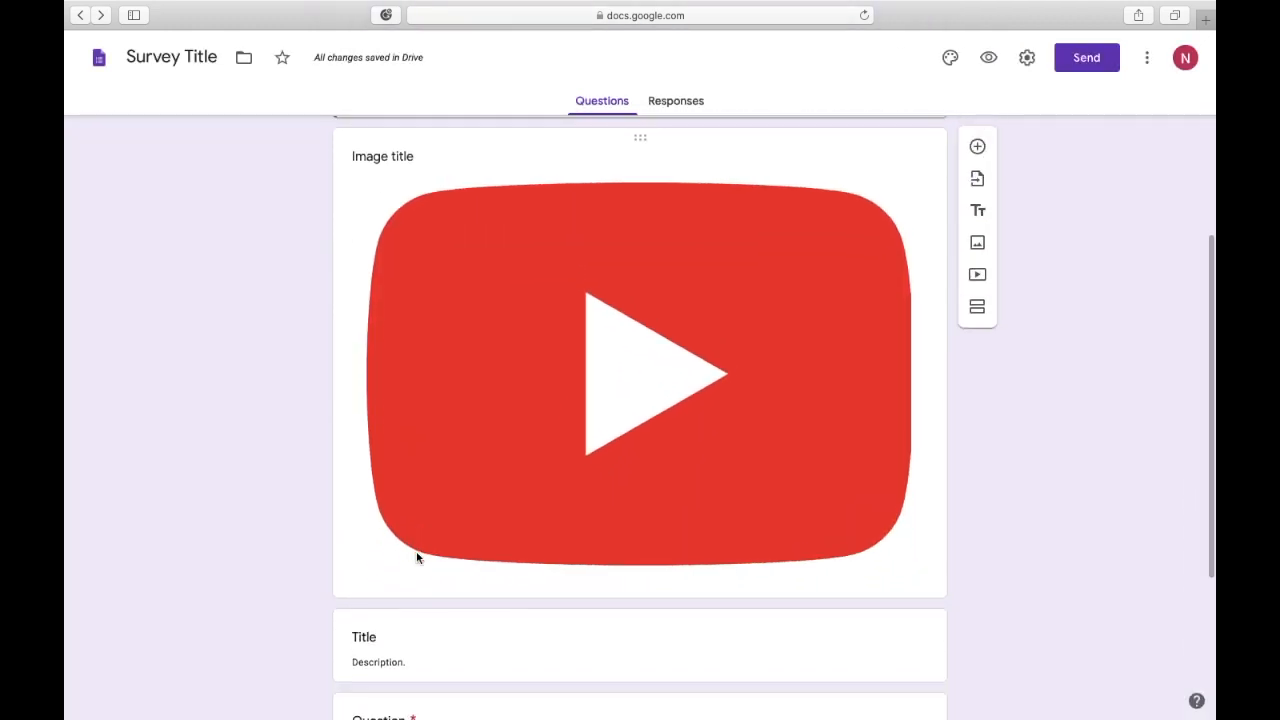
left_click(397, 158)
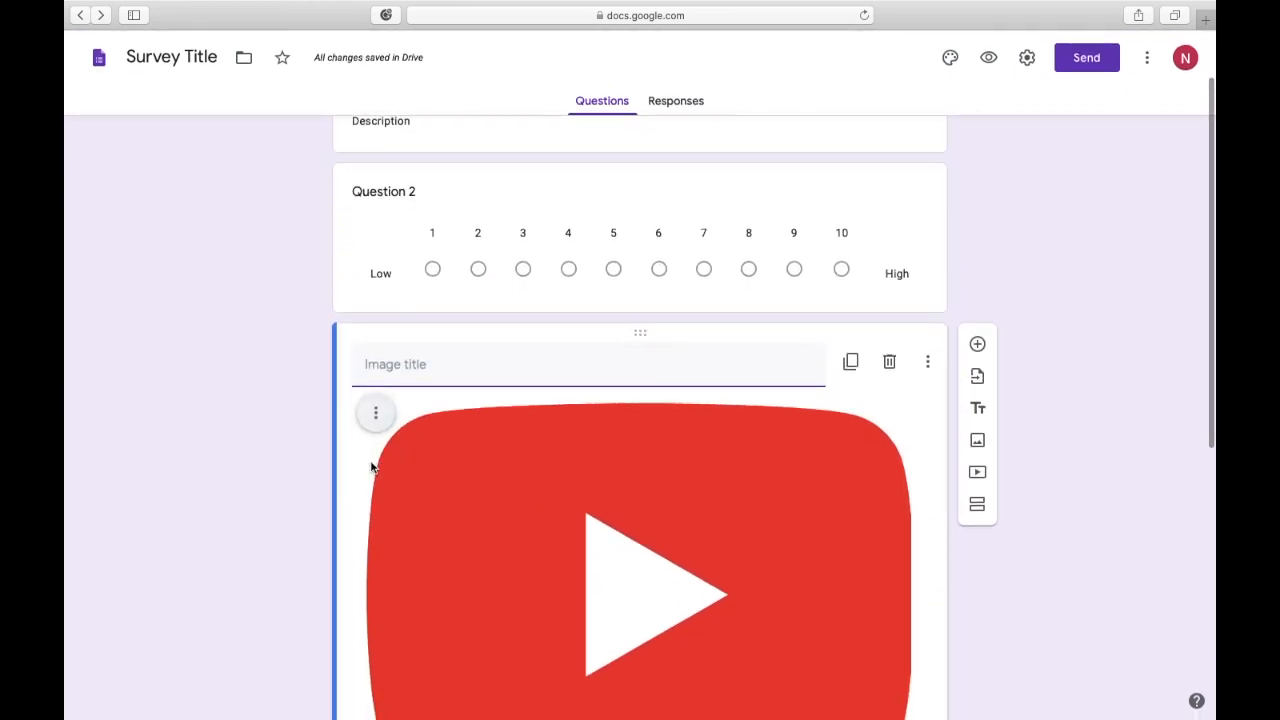
type("Youtube")
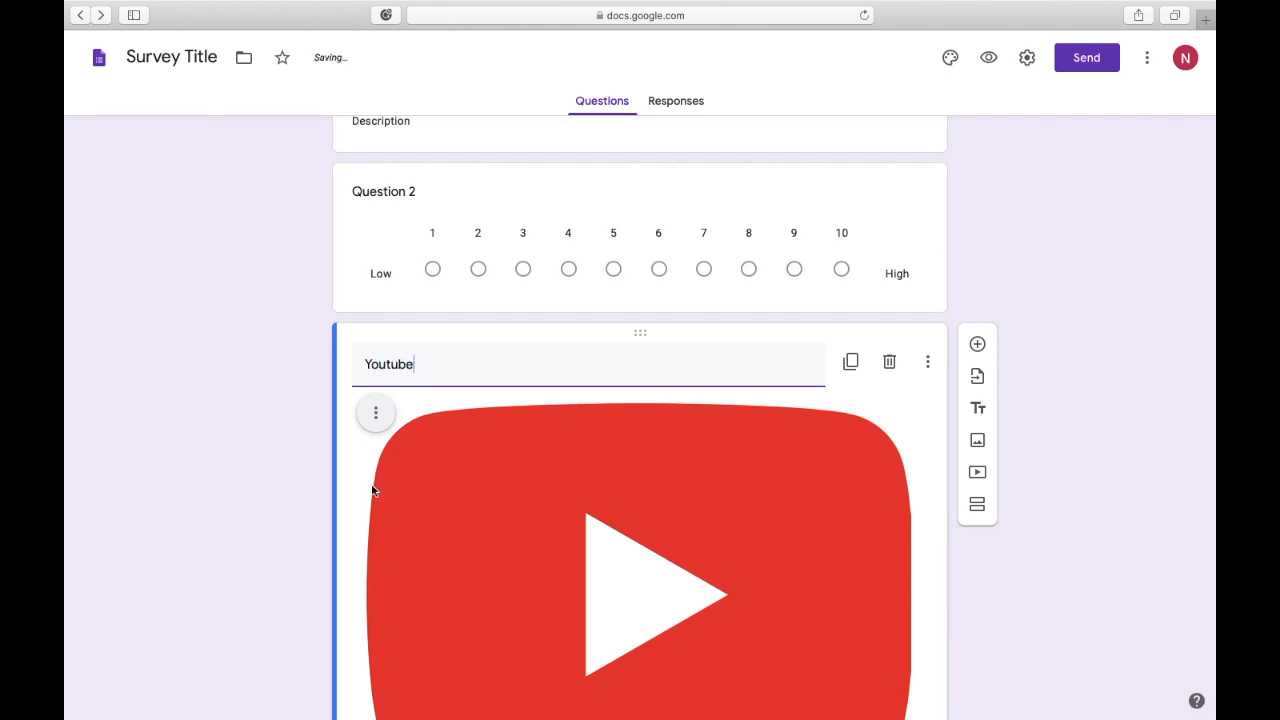
- View the image's alignment and replacement options, then remove the YouTube image from the form
scroll(384, 498, "down", 2)
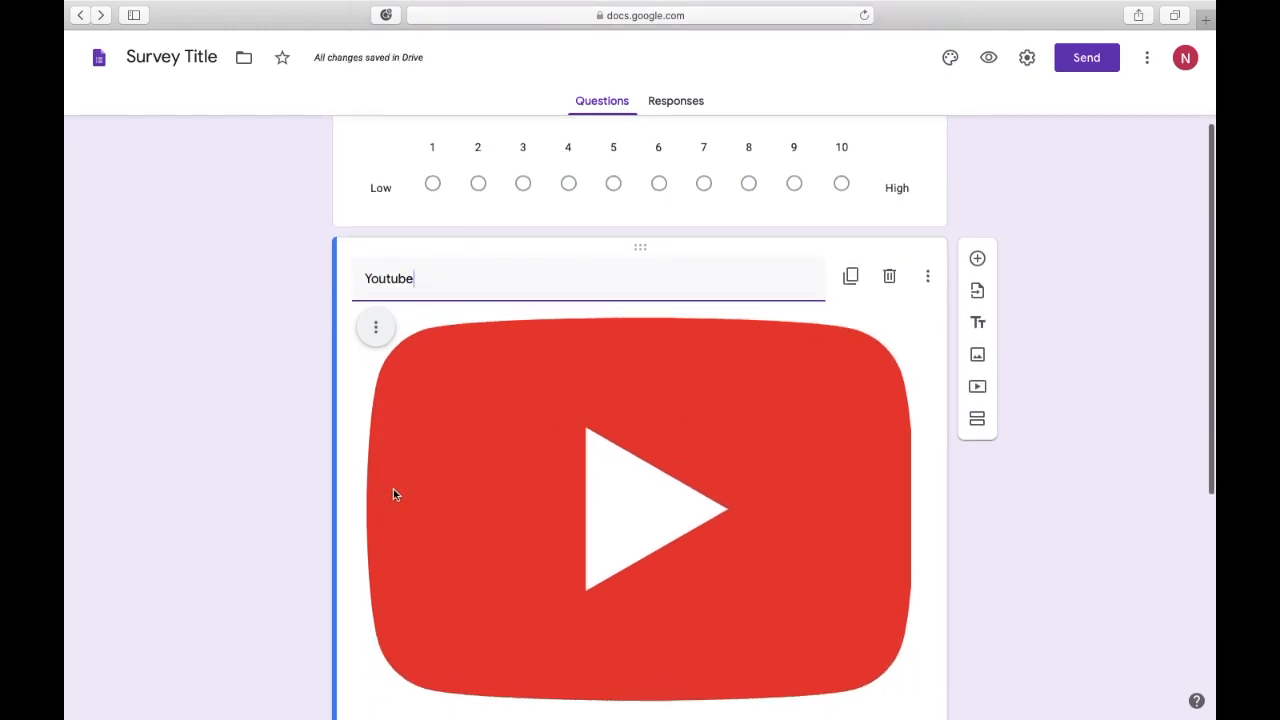
scroll(397, 471, "down", 2)
left_click(375, 276)
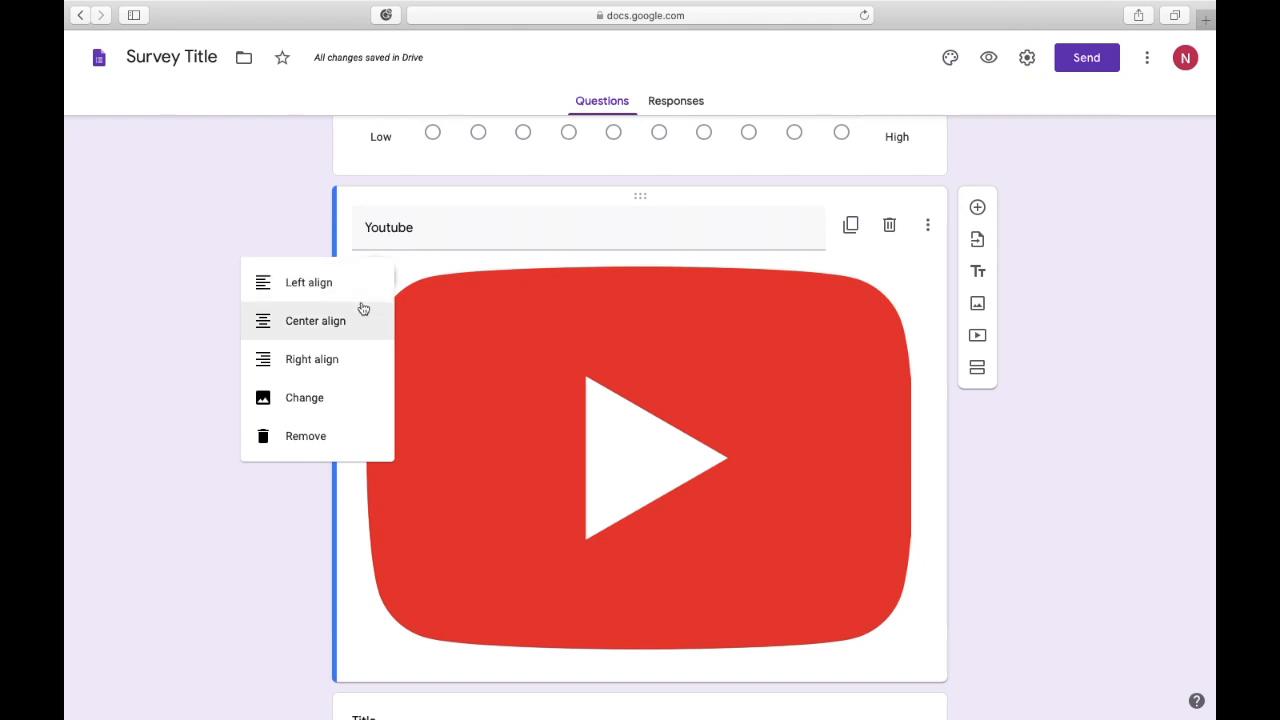
left_click(292, 402)
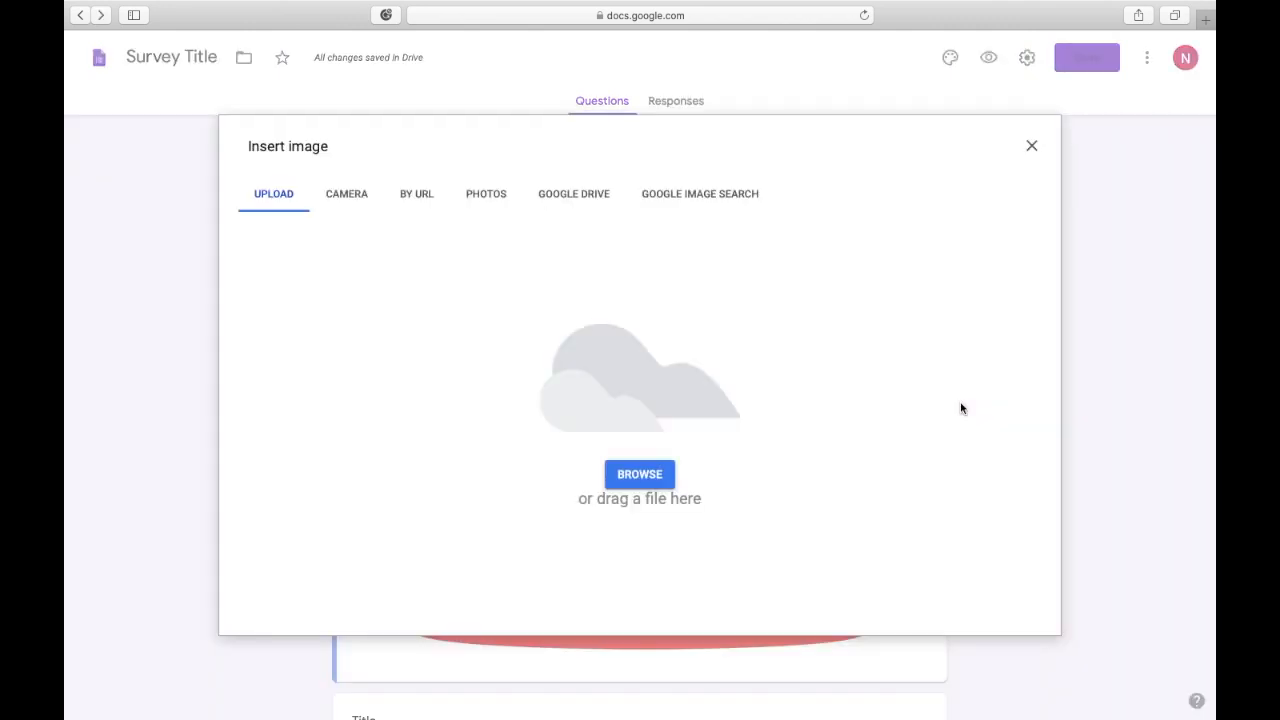
left_click(1033, 147)
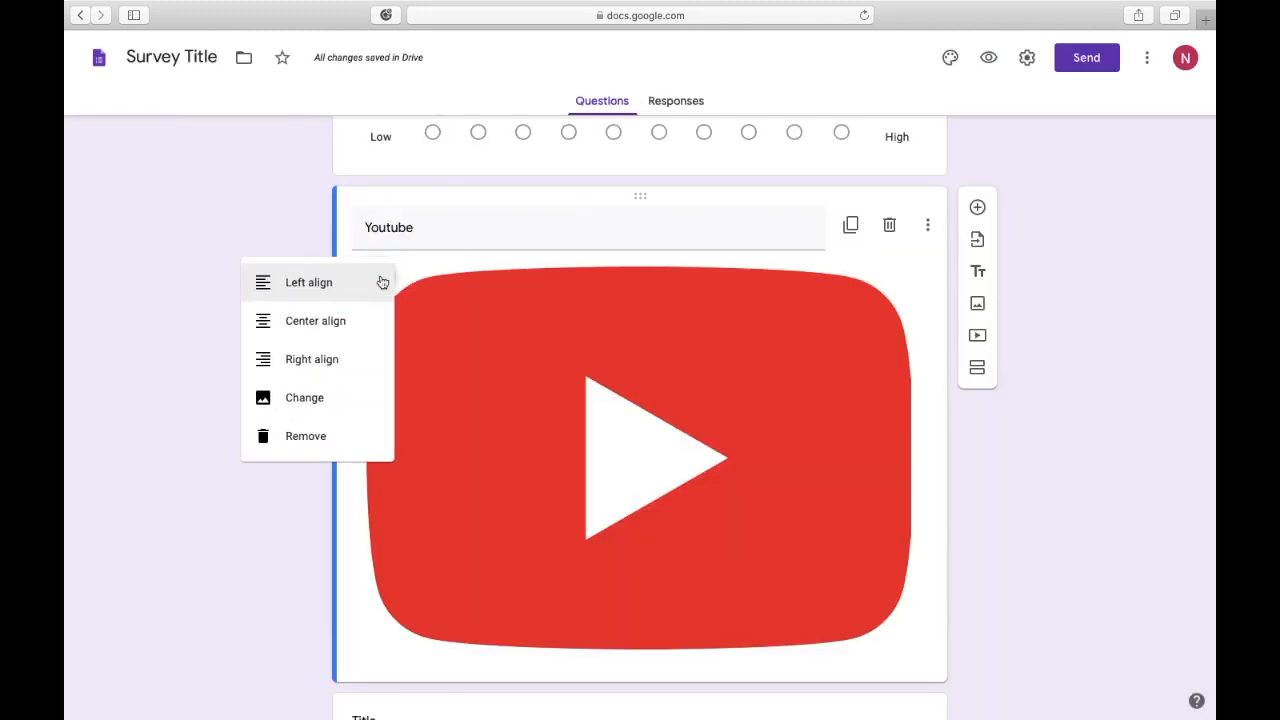
left_click(262, 437)
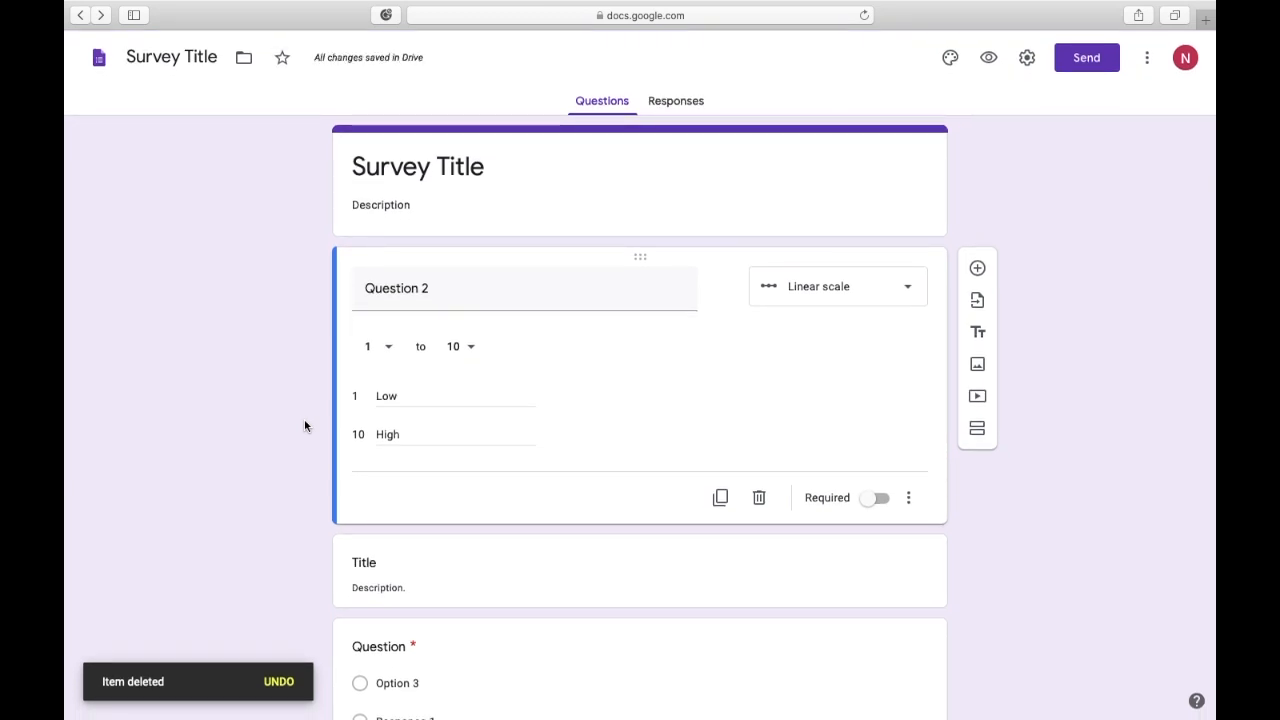
- Add a new section directly after Question 2
left_click(977, 429)
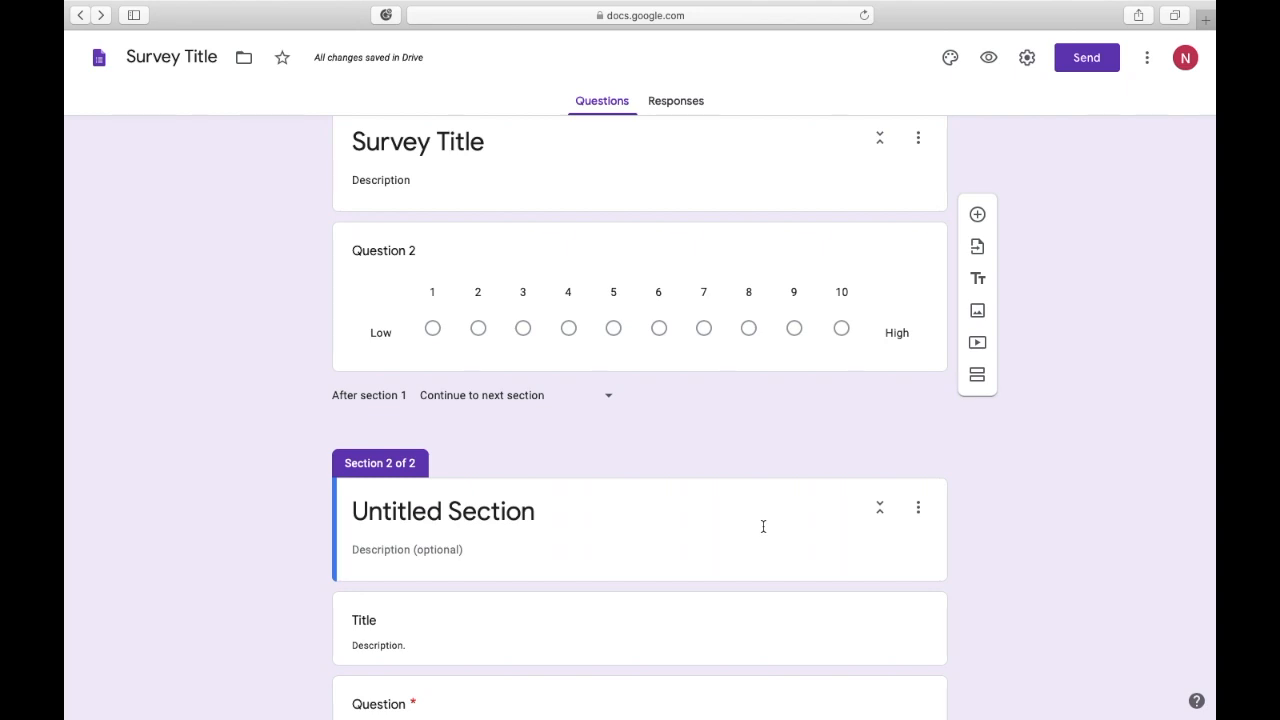
scroll(600, 505, "down", 1)
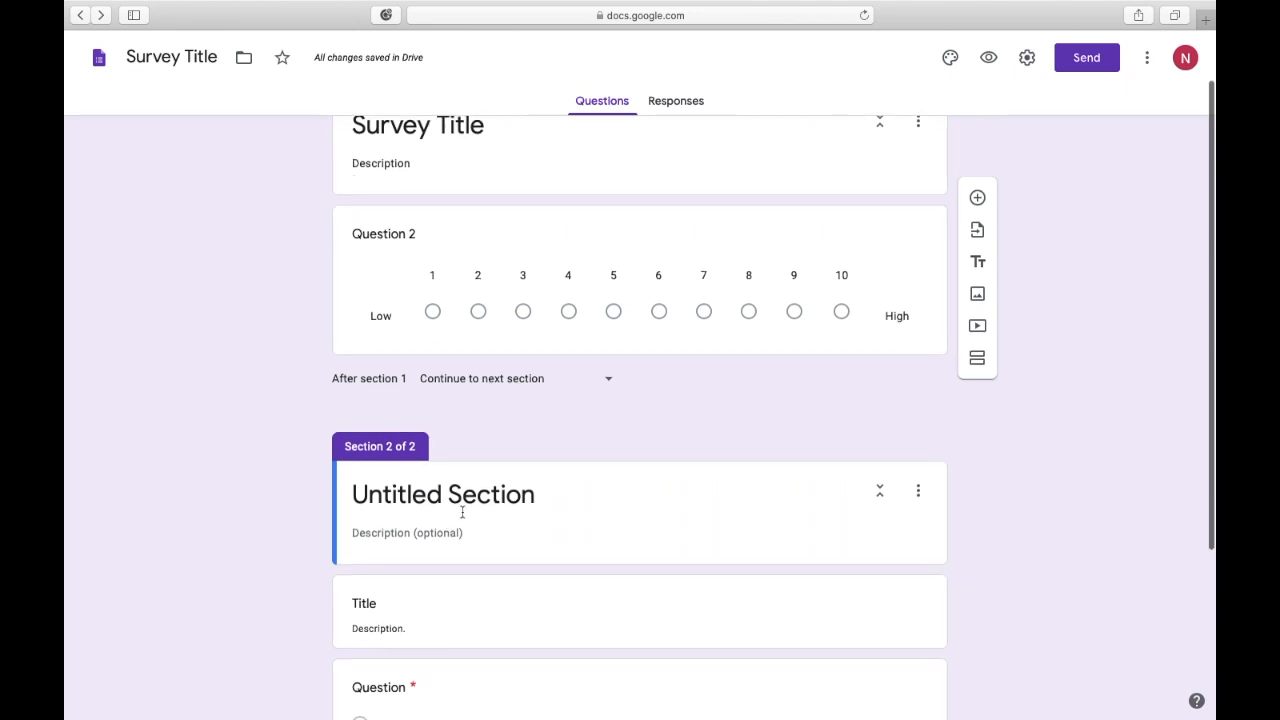
scroll(462, 512, "down", 3)
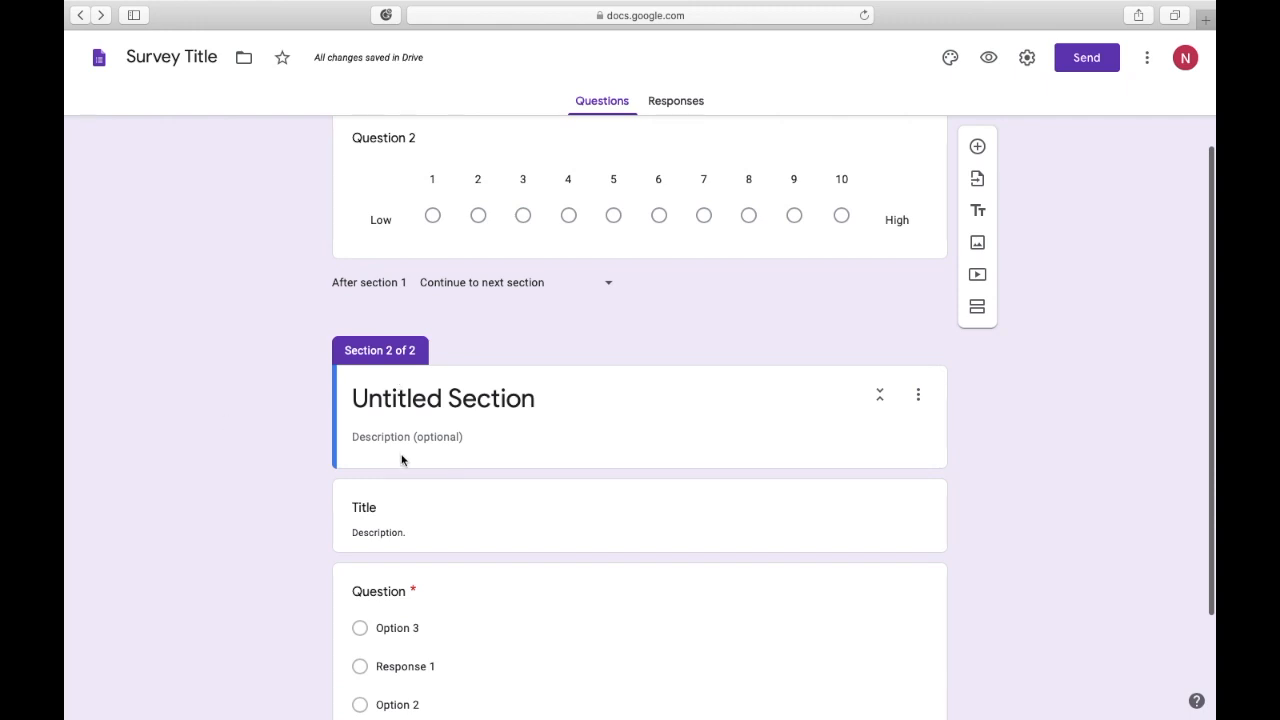
scroll(403, 457, "up", 5)
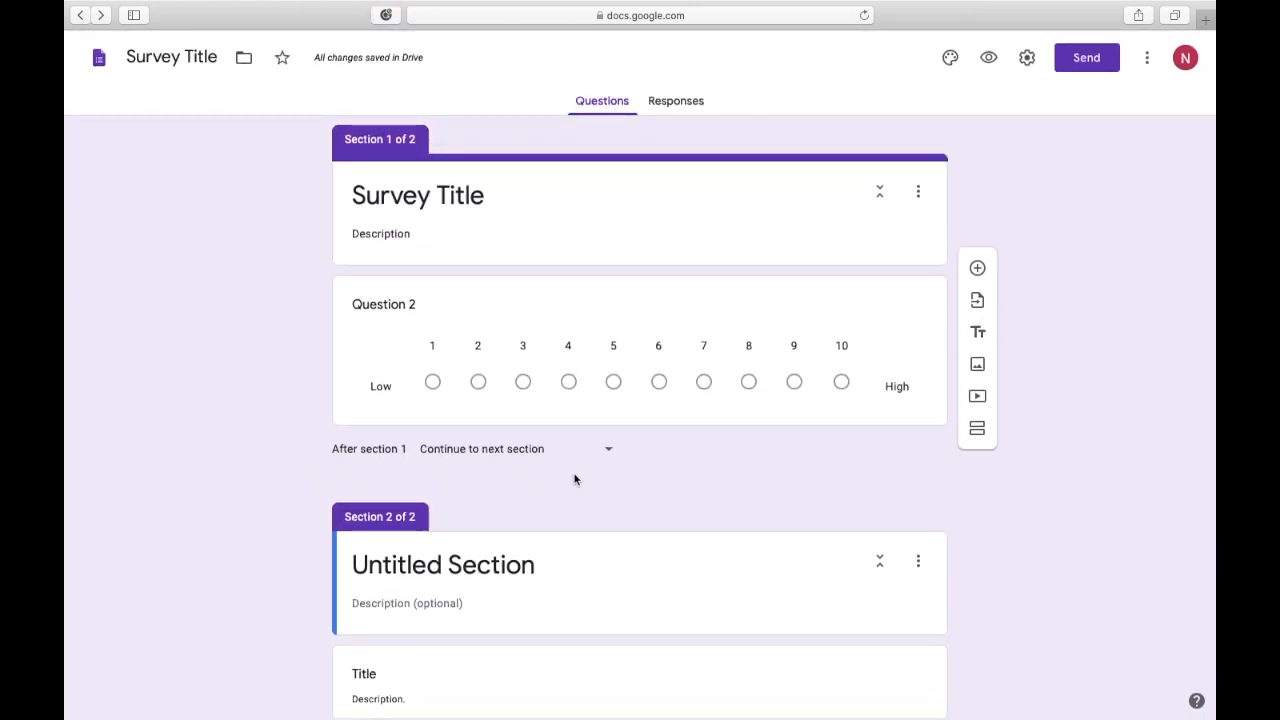
- Title the new section "Section 2" and give it the description "Description"
scroll(575, 480, "down", 2)
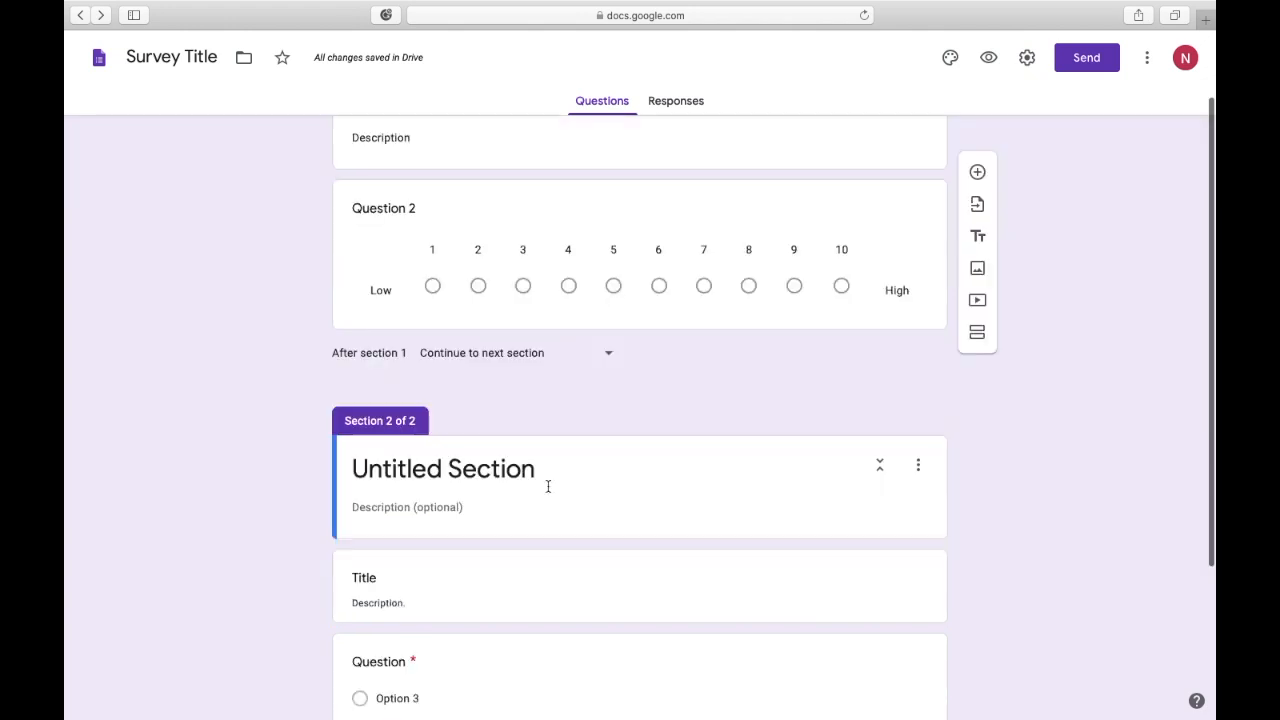
triple_click(531, 480)
type("Section 2")
scroll(502, 490, "up", 2)
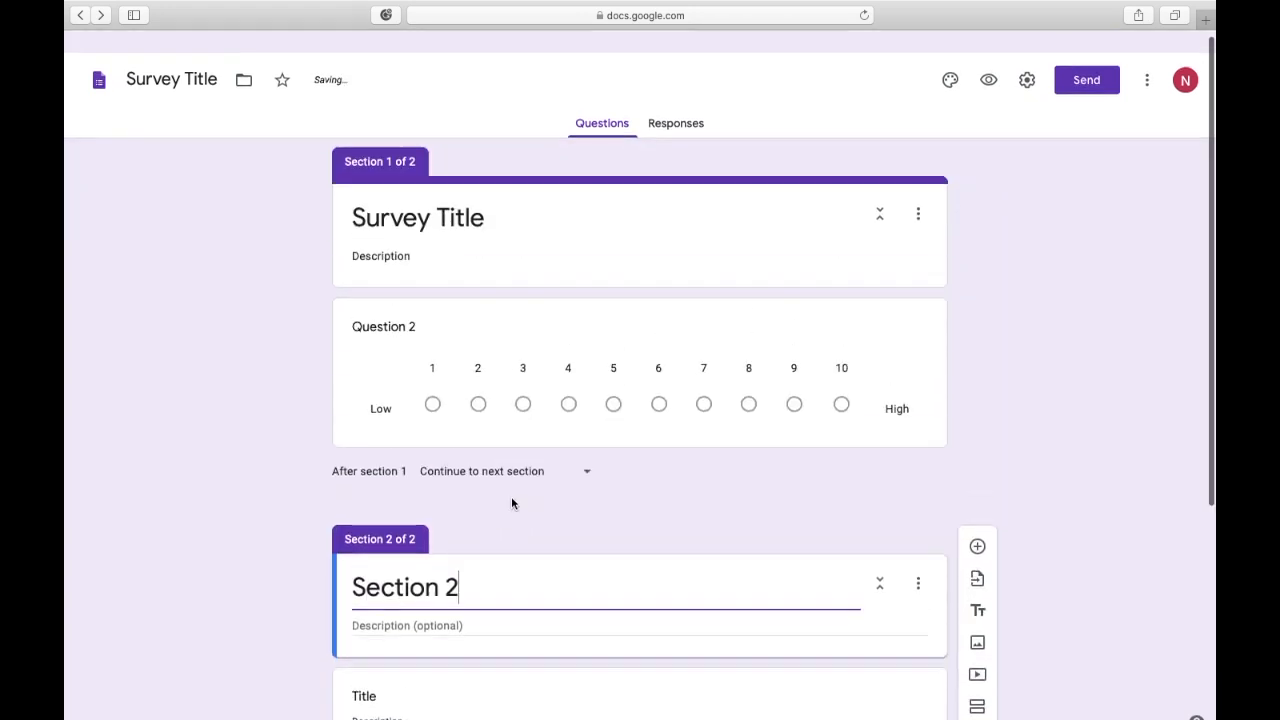
left_click(420, 603)
type("Descripto")
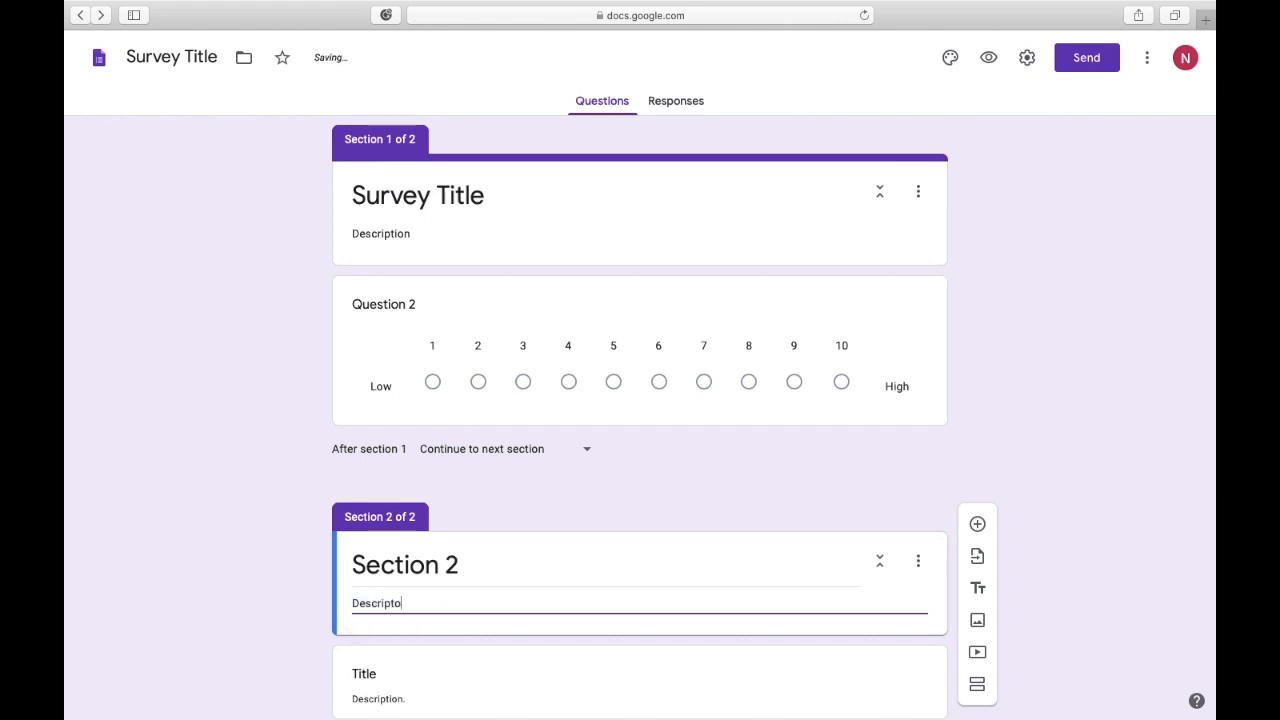
key("BackSpace")
type("ion")
- Move Section 2 above the Survey Title section and save the new section order
scroll(634, 368, "down", 3)
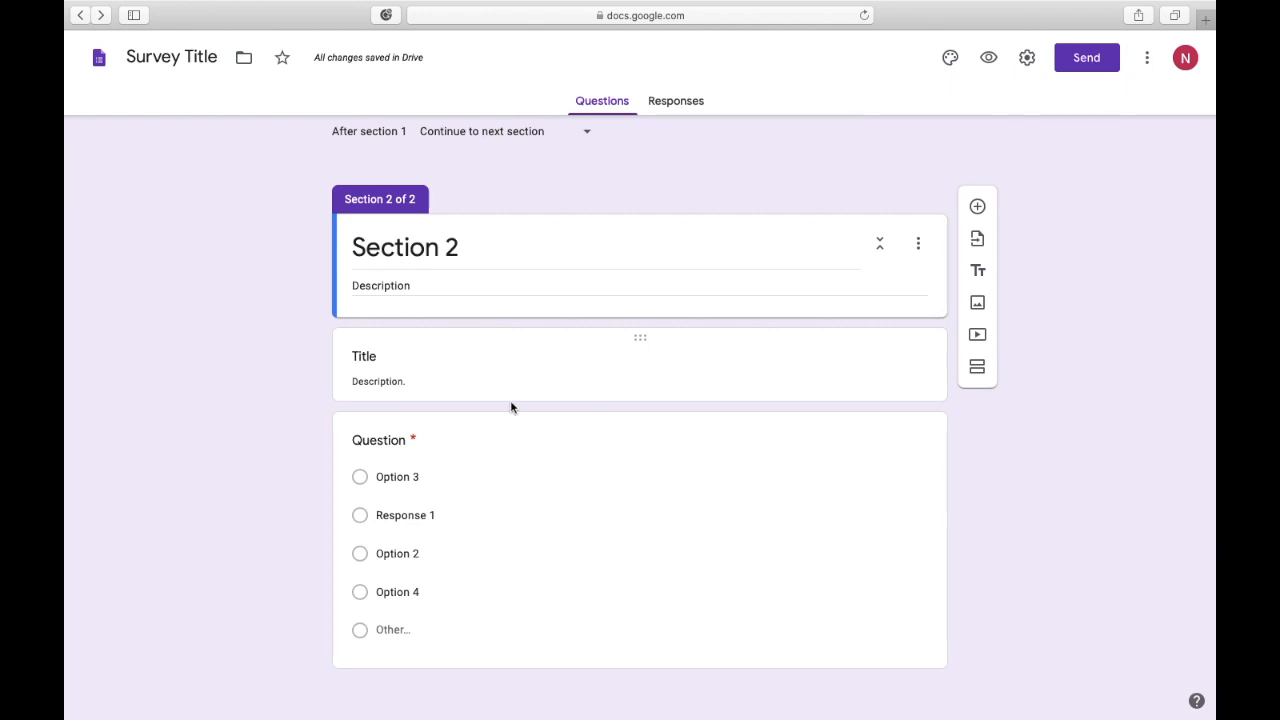
scroll(652, 457, "up", 3)
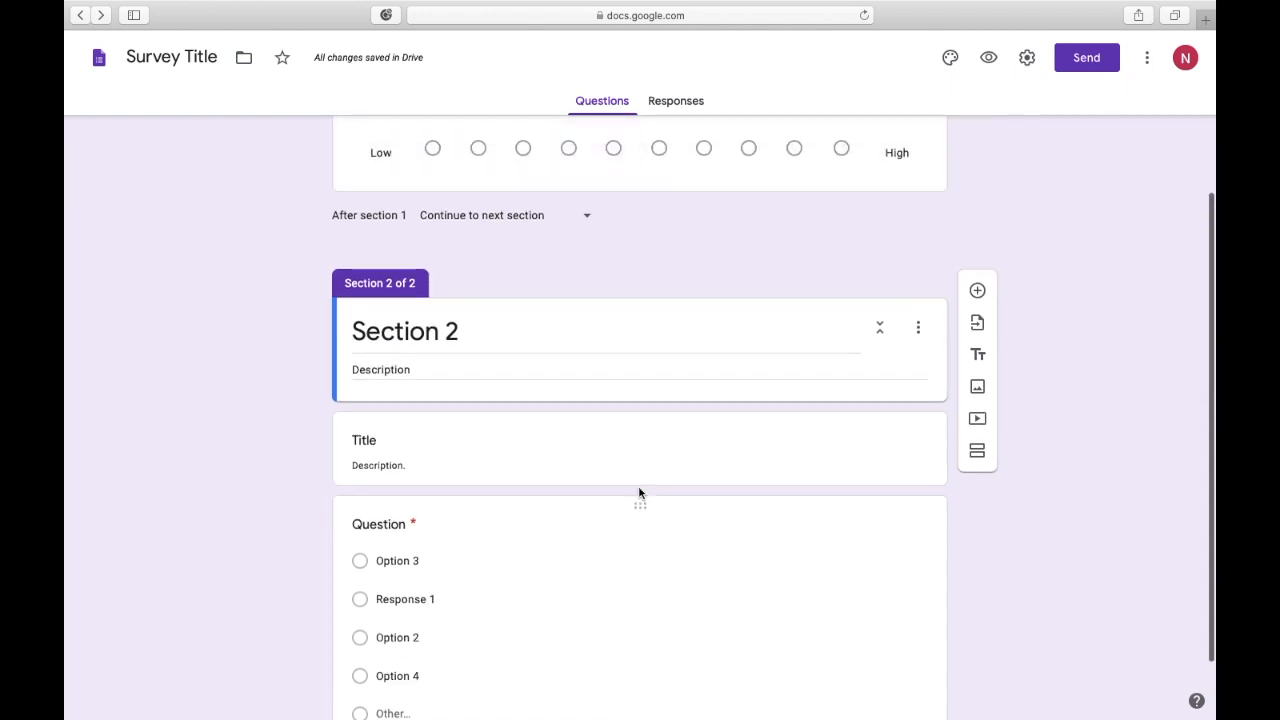
scroll(510, 492, "down", 1)
left_click(917, 446)
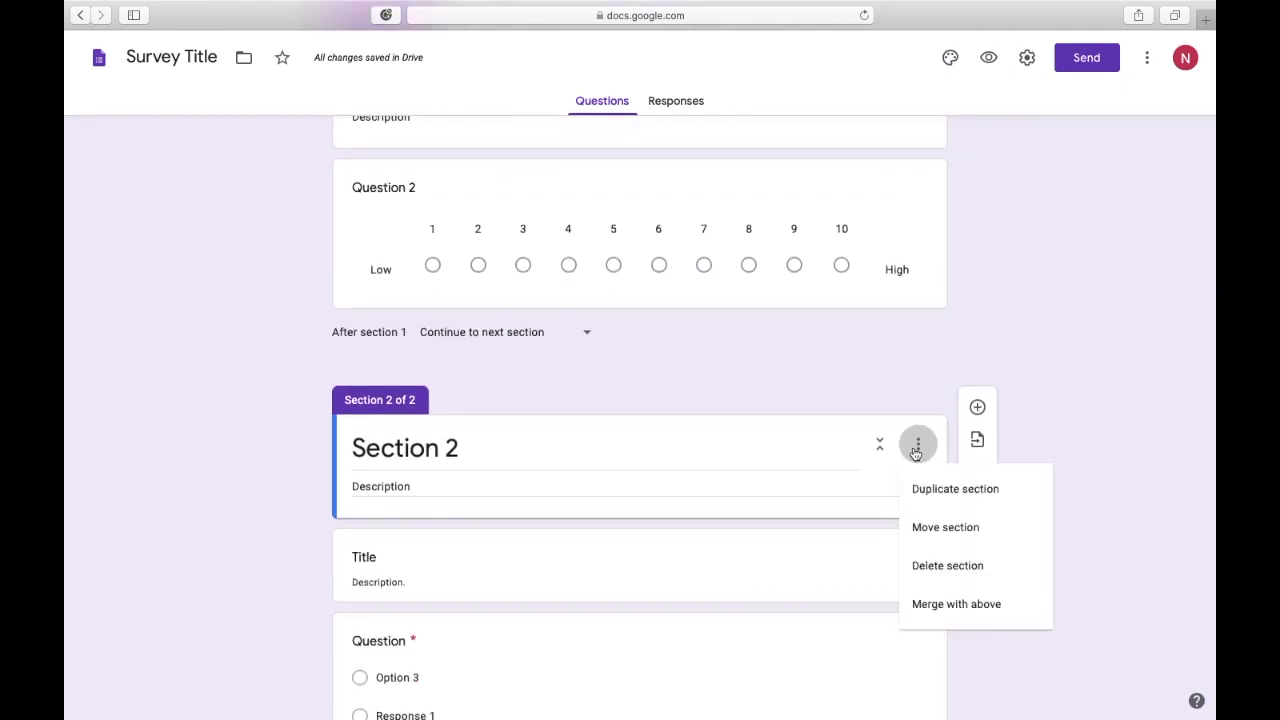
left_click(916, 527)
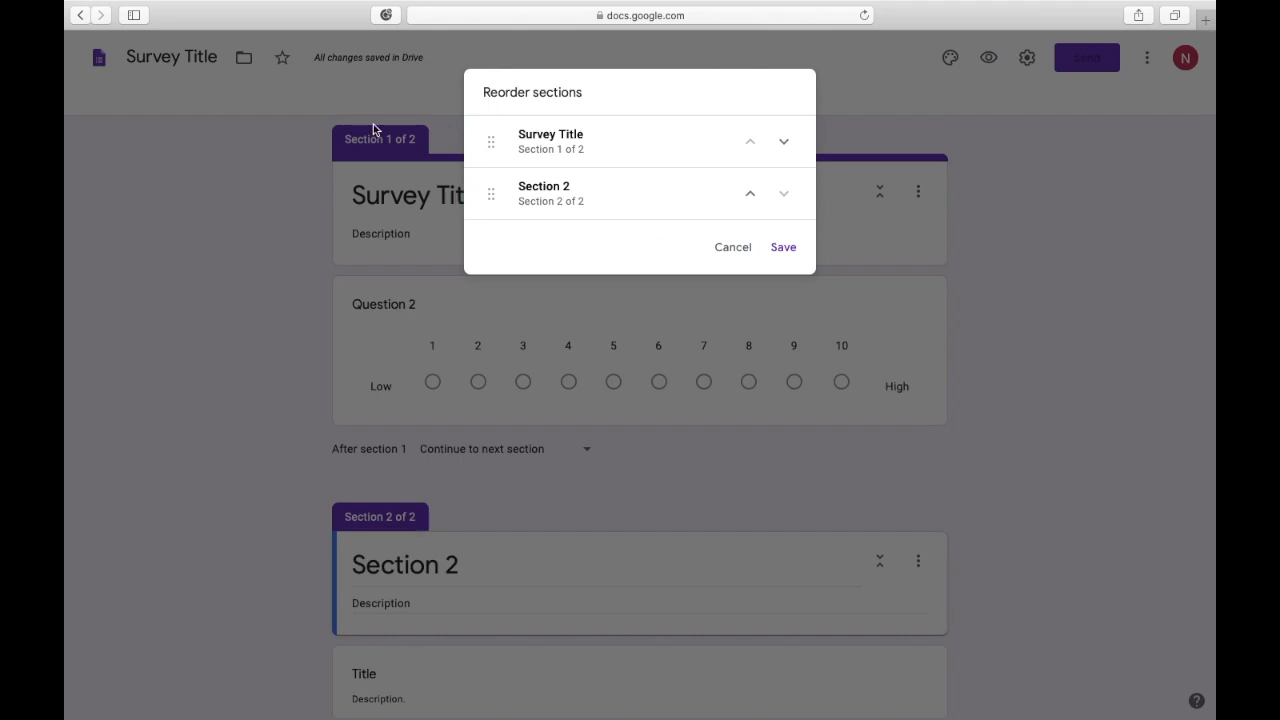
left_click_drag(512, 194, 511, 144)
left_click(783, 247)
- Examine the reordered sections and the options offered for the Survey Title section
scroll(449, 384, "down", 2)
scroll(446, 410, "up", 2)
scroll(446, 415, "down", 4)
scroll(447, 416, "up", 4)
left_click(508, 201)
left_click(548, 174)
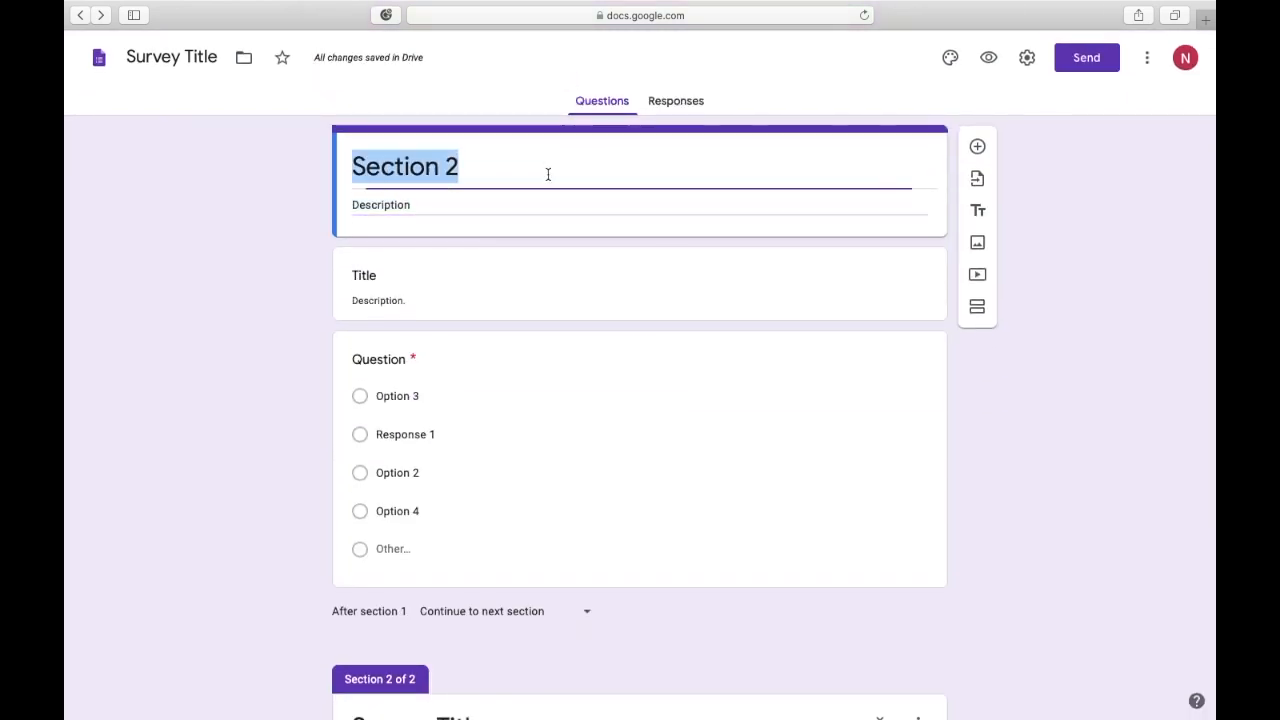
scroll(540, 249, "down", 3)
left_click(534, 443)
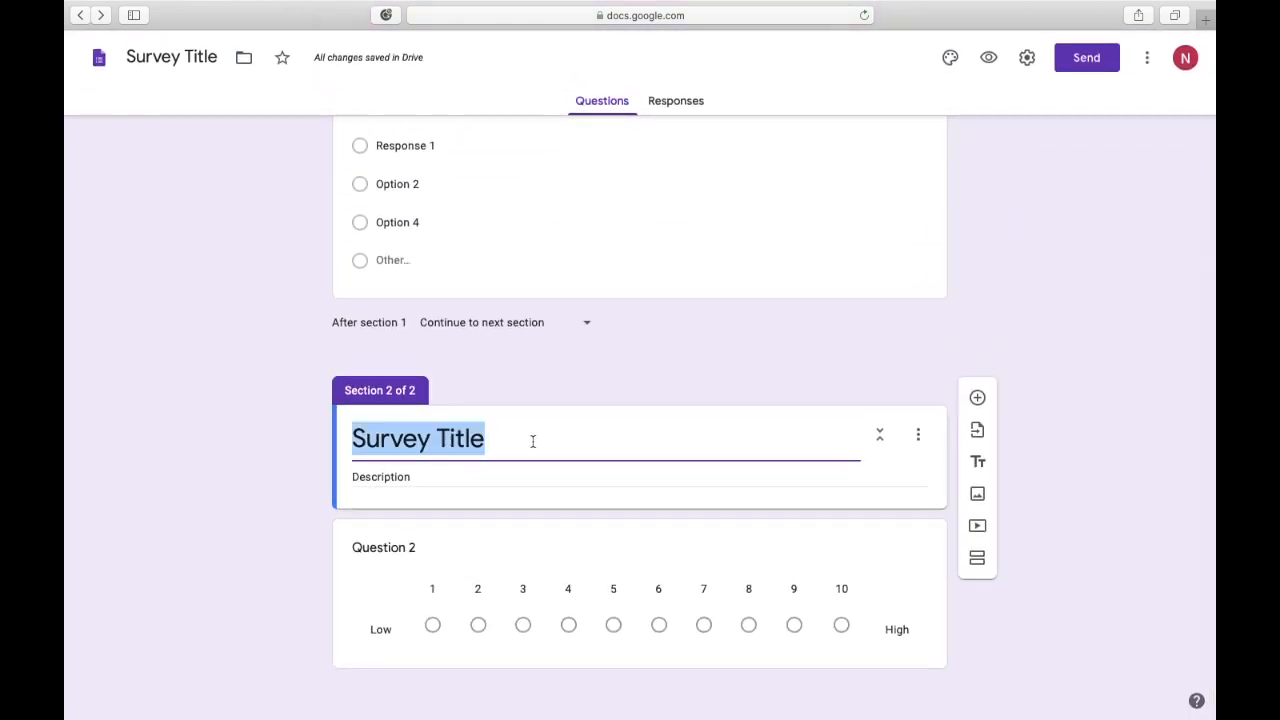
scroll(683, 423, "up", 1)
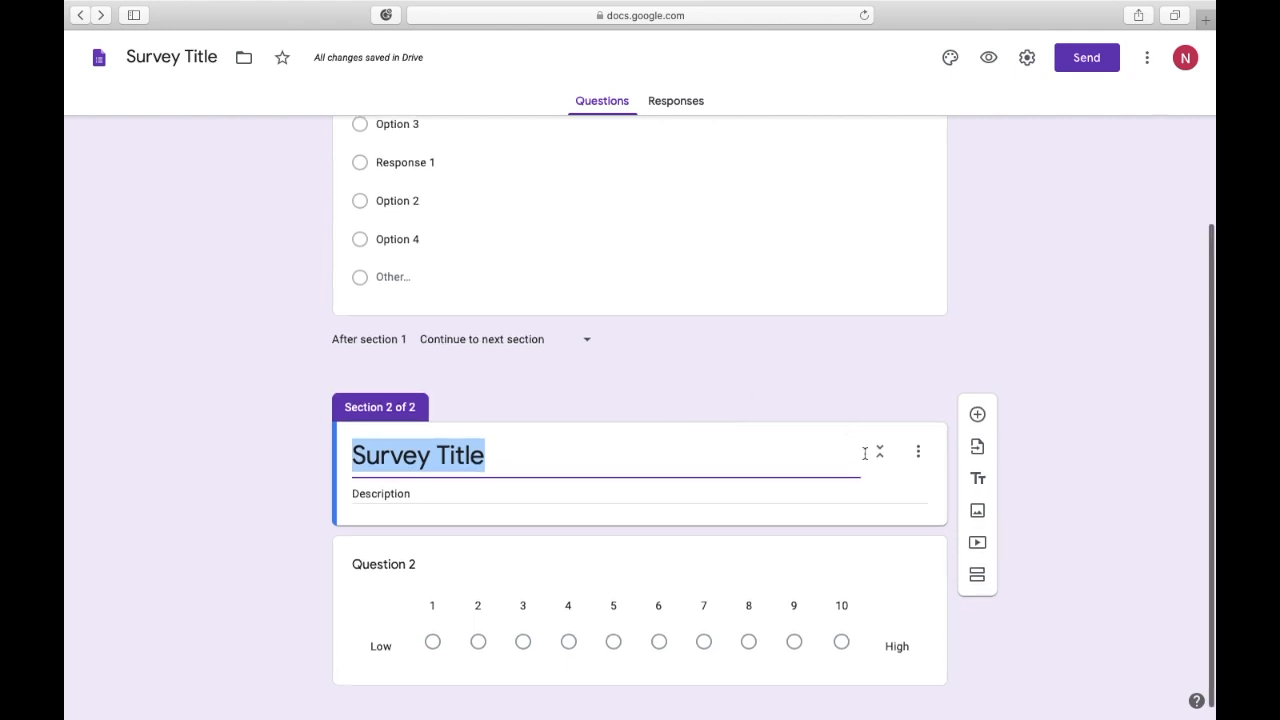
left_click(921, 455)
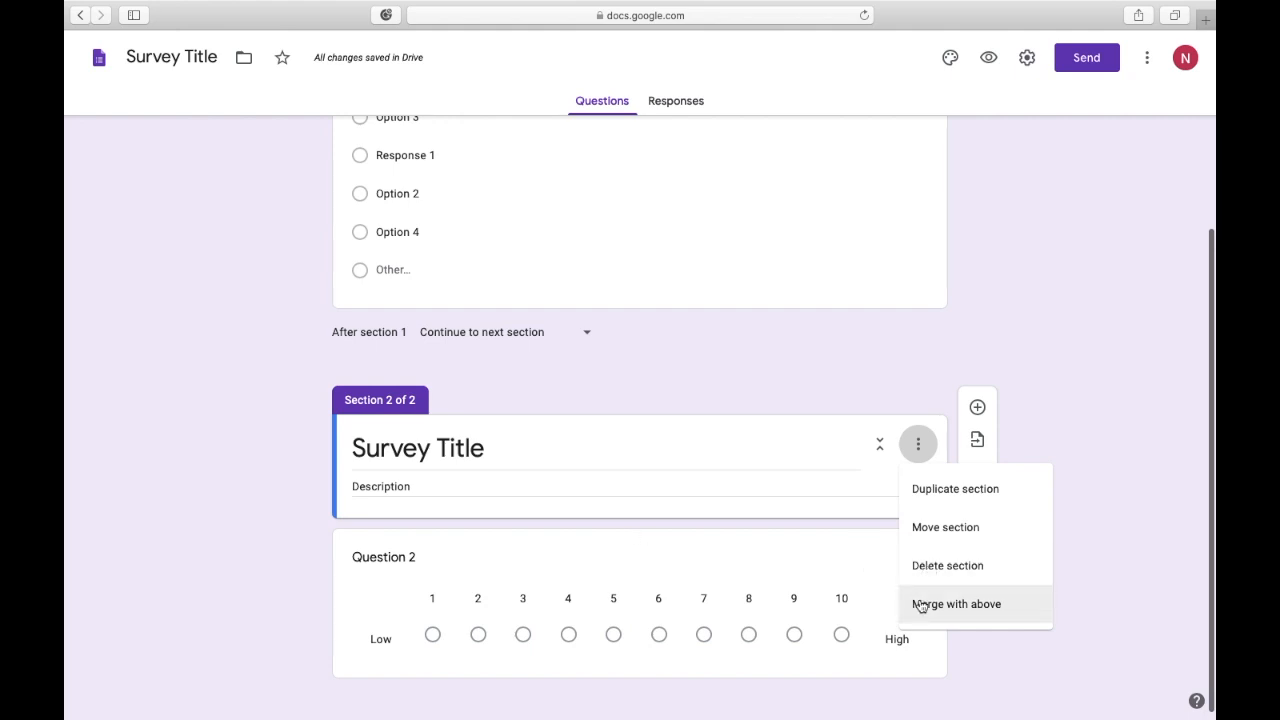
- Set the form's header image to the multicoloured triangle mosaic from the Other theme category
scroll(429, 606, "up", 5)
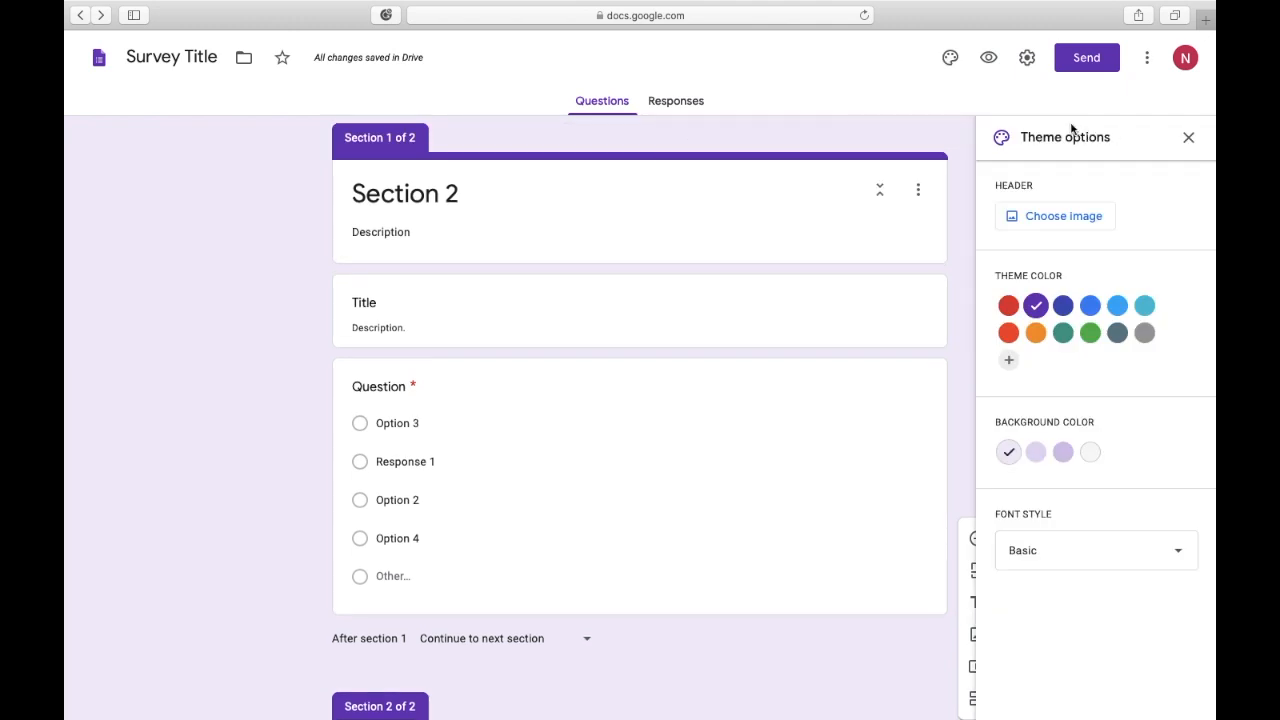
left_click(1030, 217)
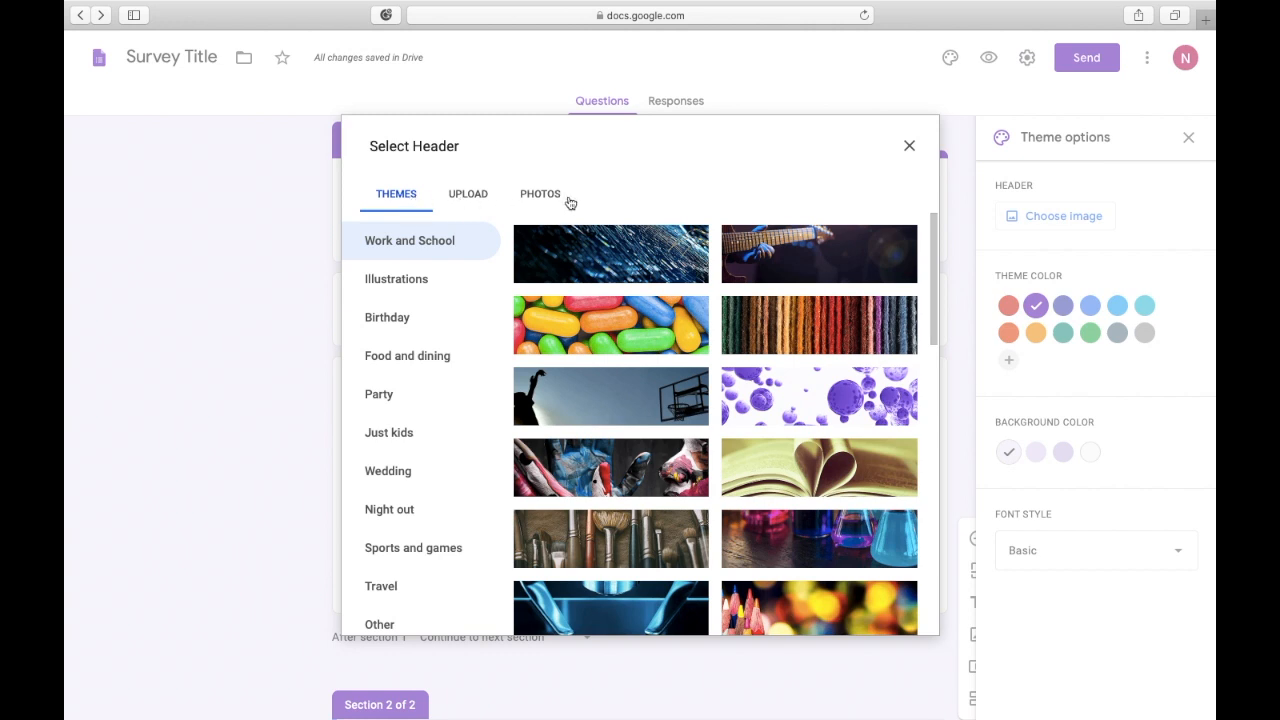
scroll(406, 456, "down", 1)
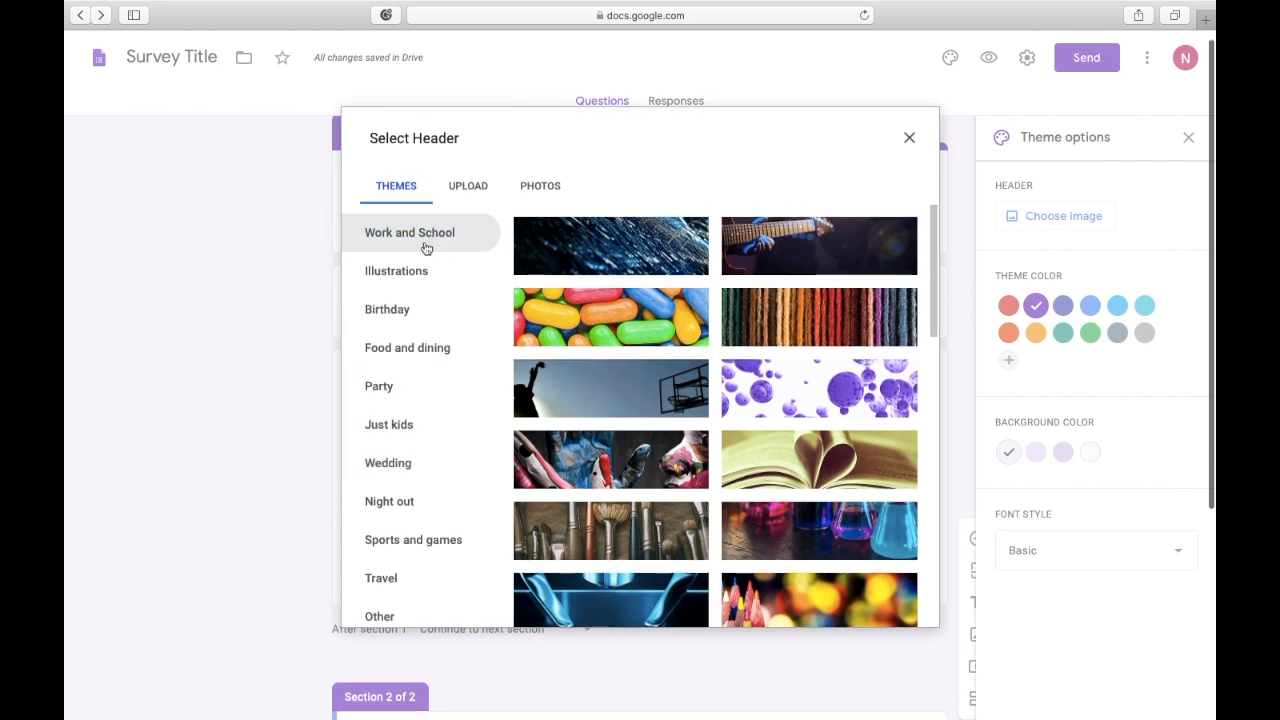
scroll(428, 455, "down", 2)
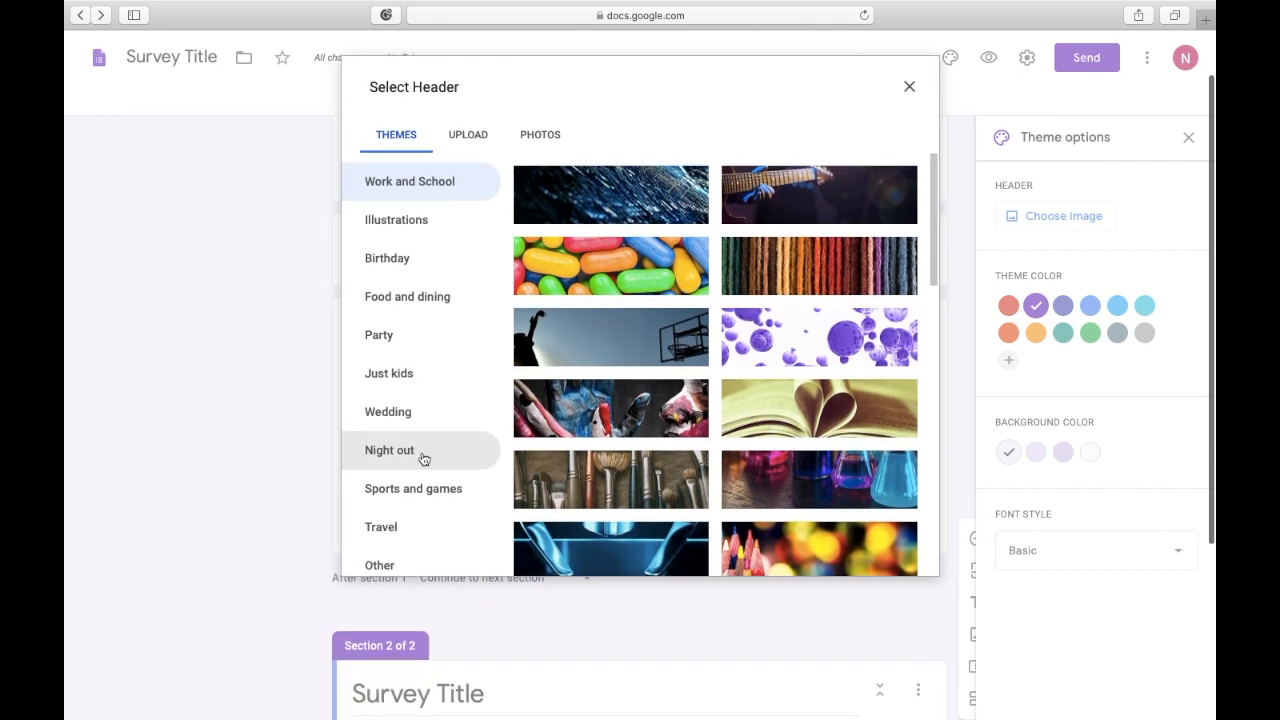
left_click(436, 567)
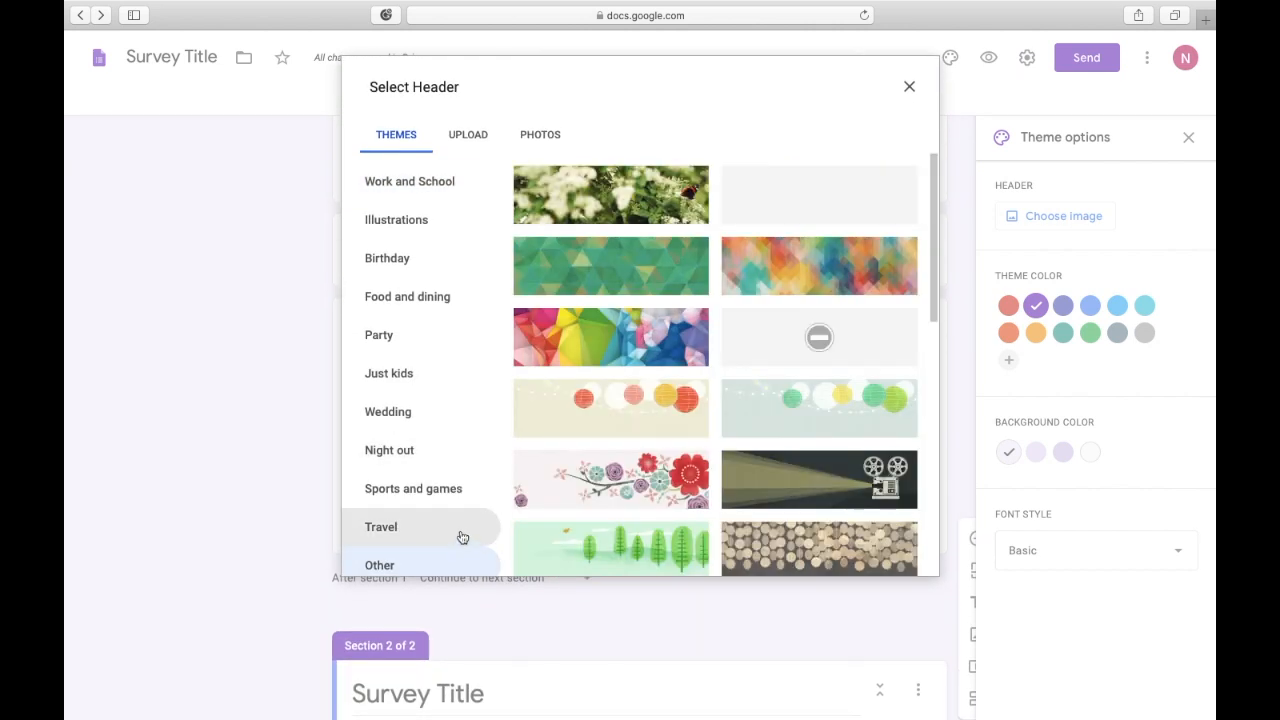
scroll(458, 537, "up", 1)
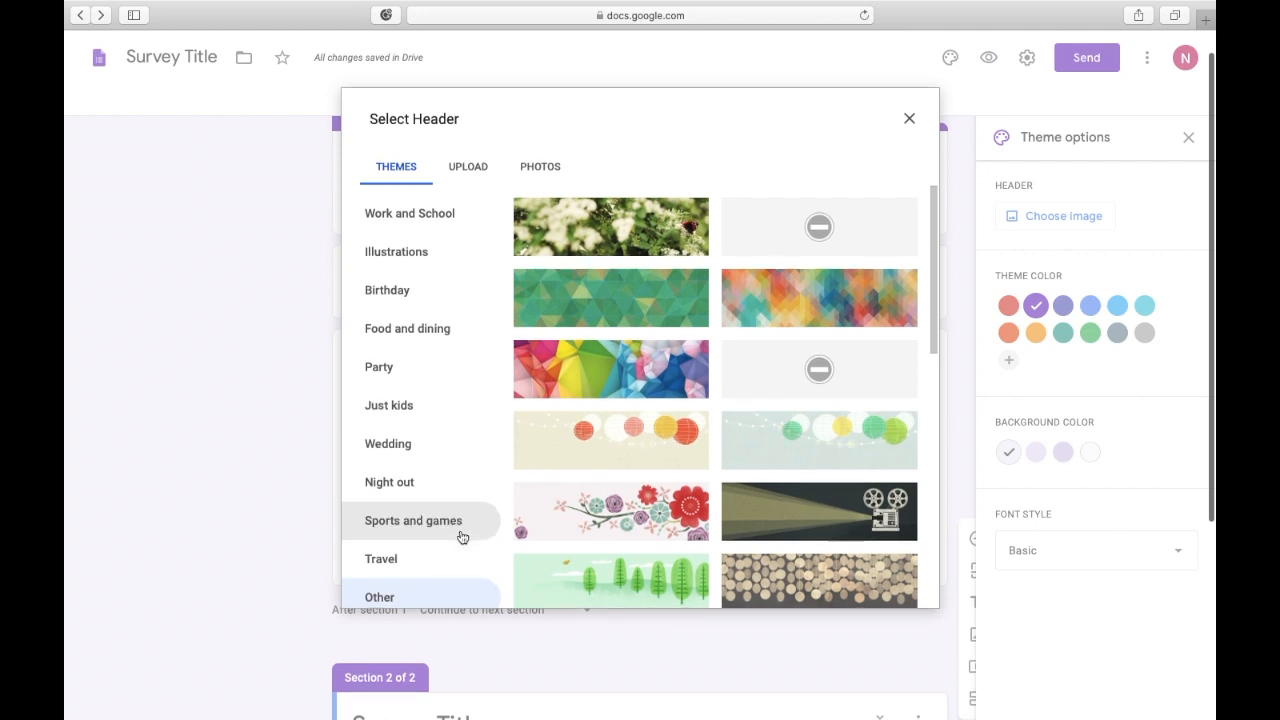
left_click(758, 314)
left_click(895, 590)
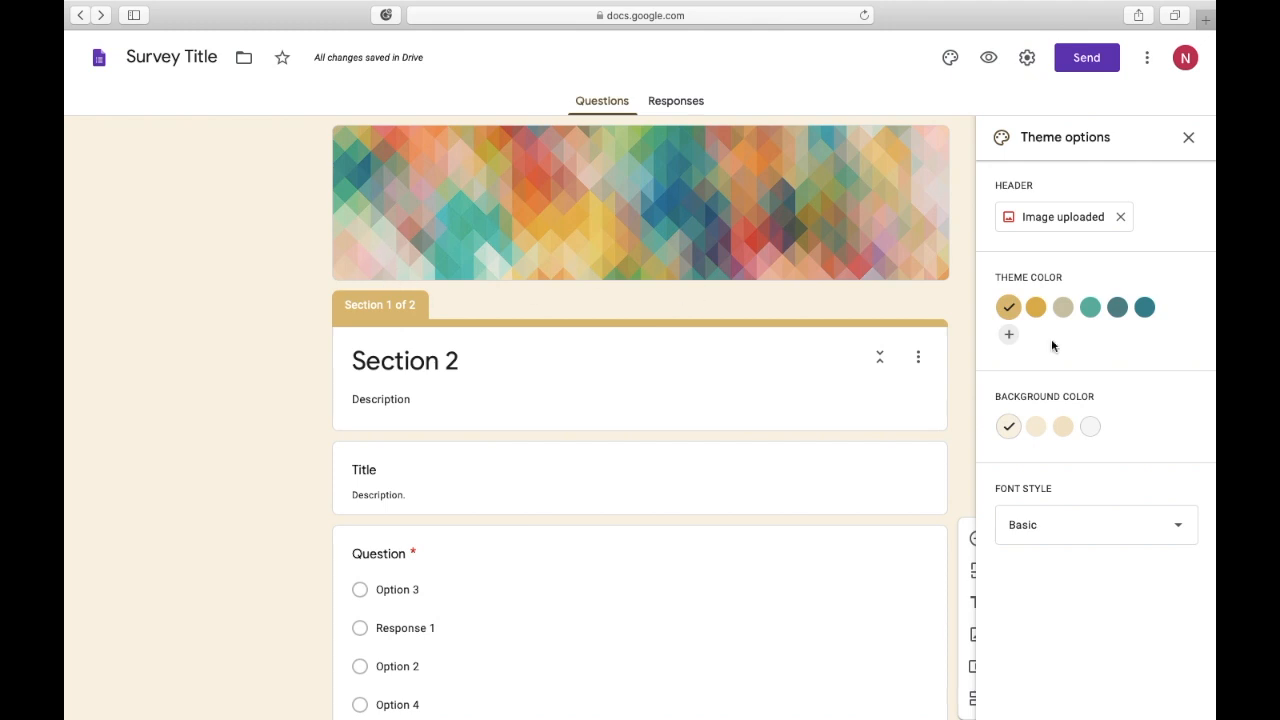
- Set the form's theme colour to a custom pink and its background colour to light grey
left_click(1010, 306)
left_click(1095, 310)
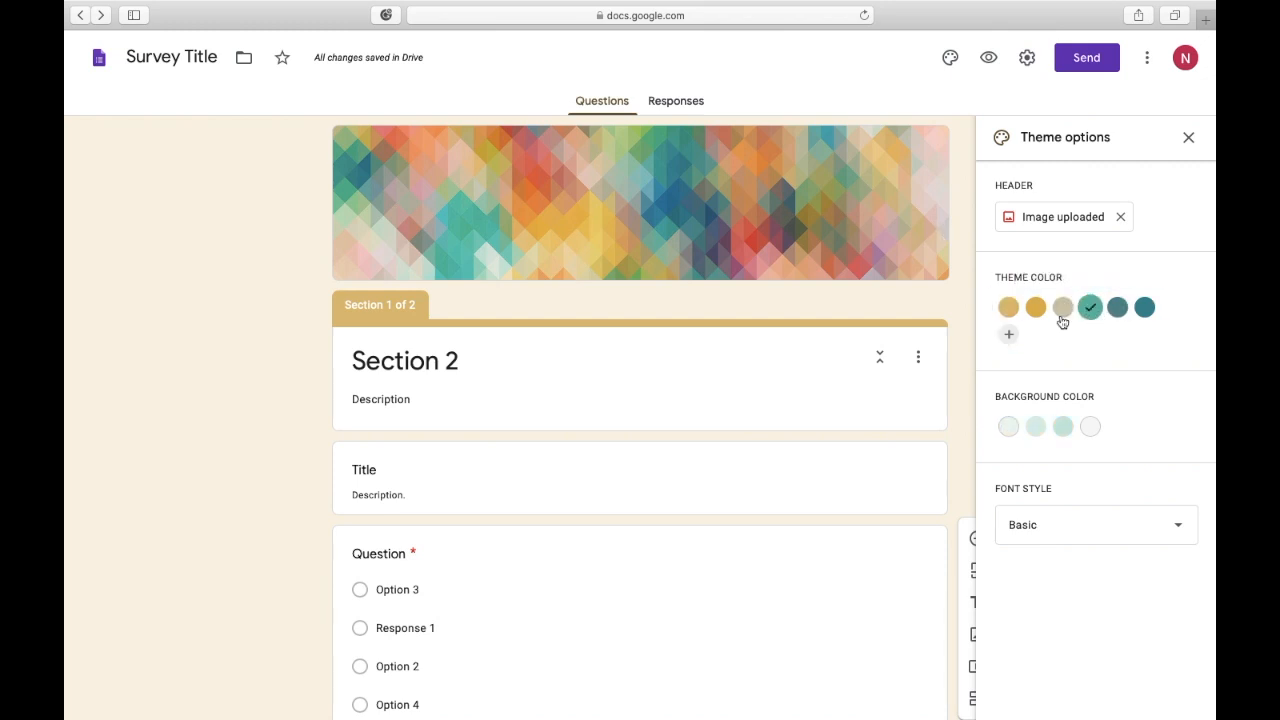
left_click(1010, 337)
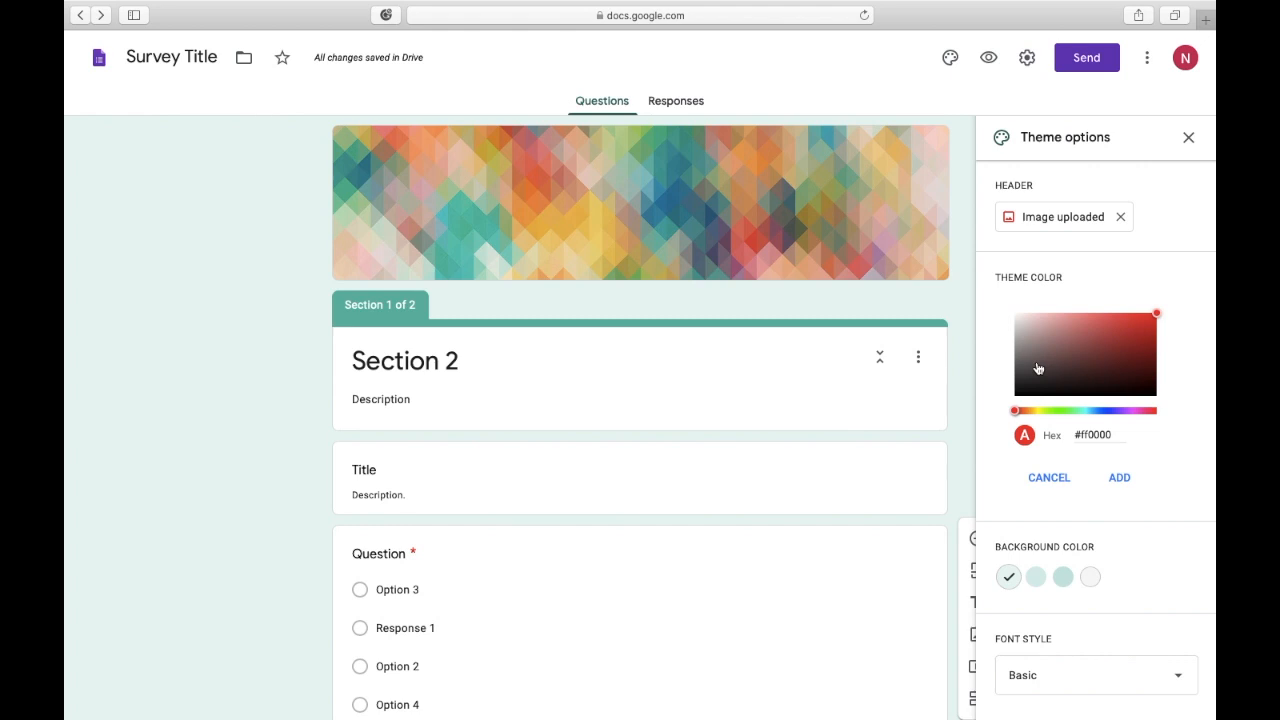
left_click_drag(1020, 410, 1126, 413)
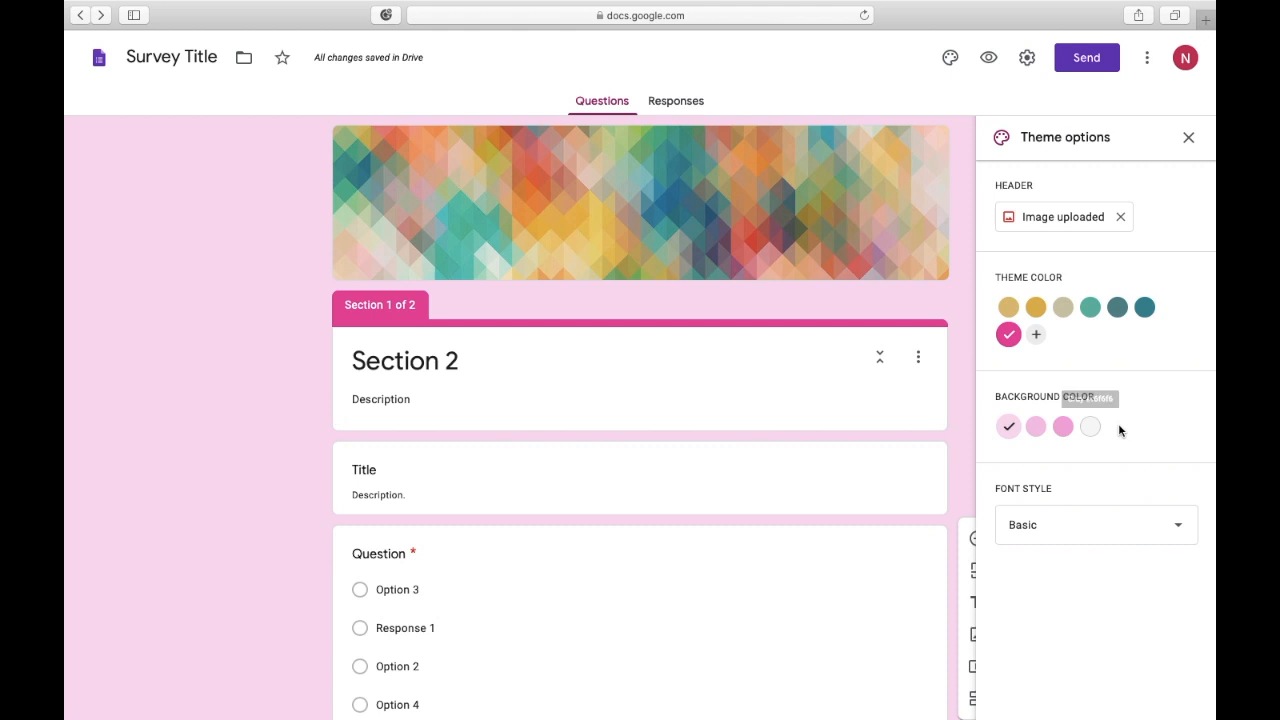
left_click(1091, 428)
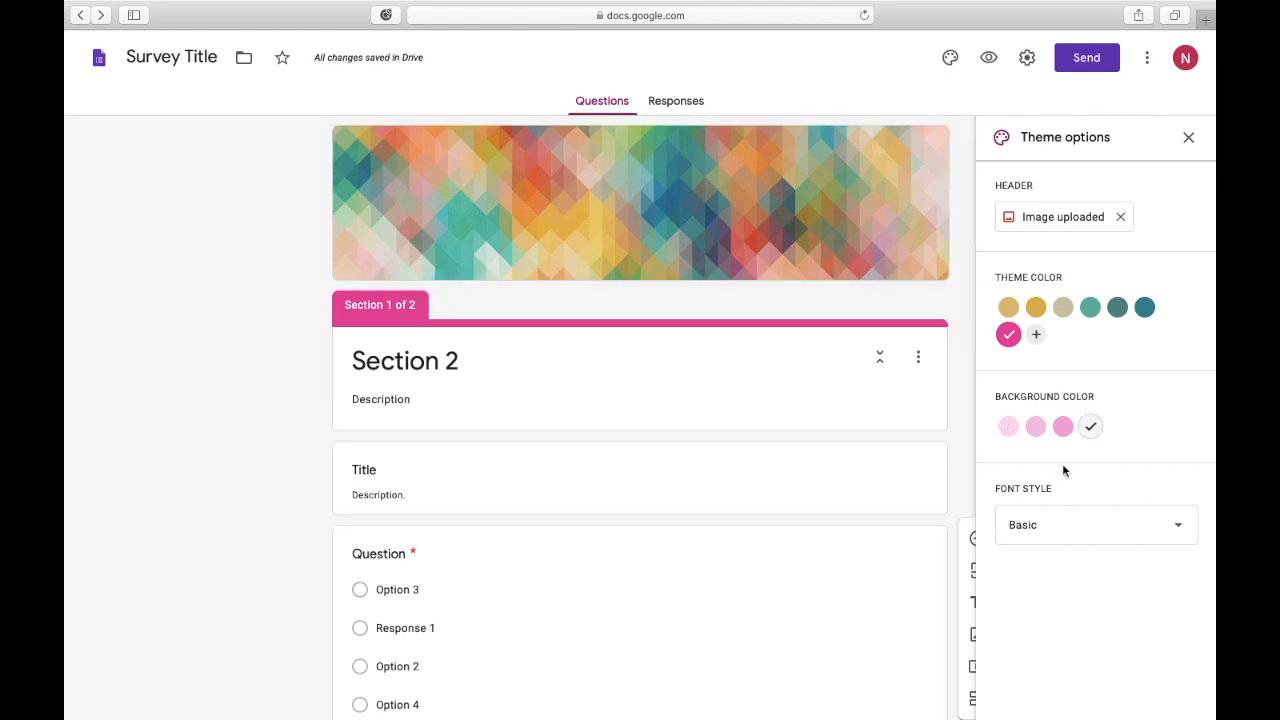
- Set the form's font style to Formal and close the theme options
left_click(1181, 531)
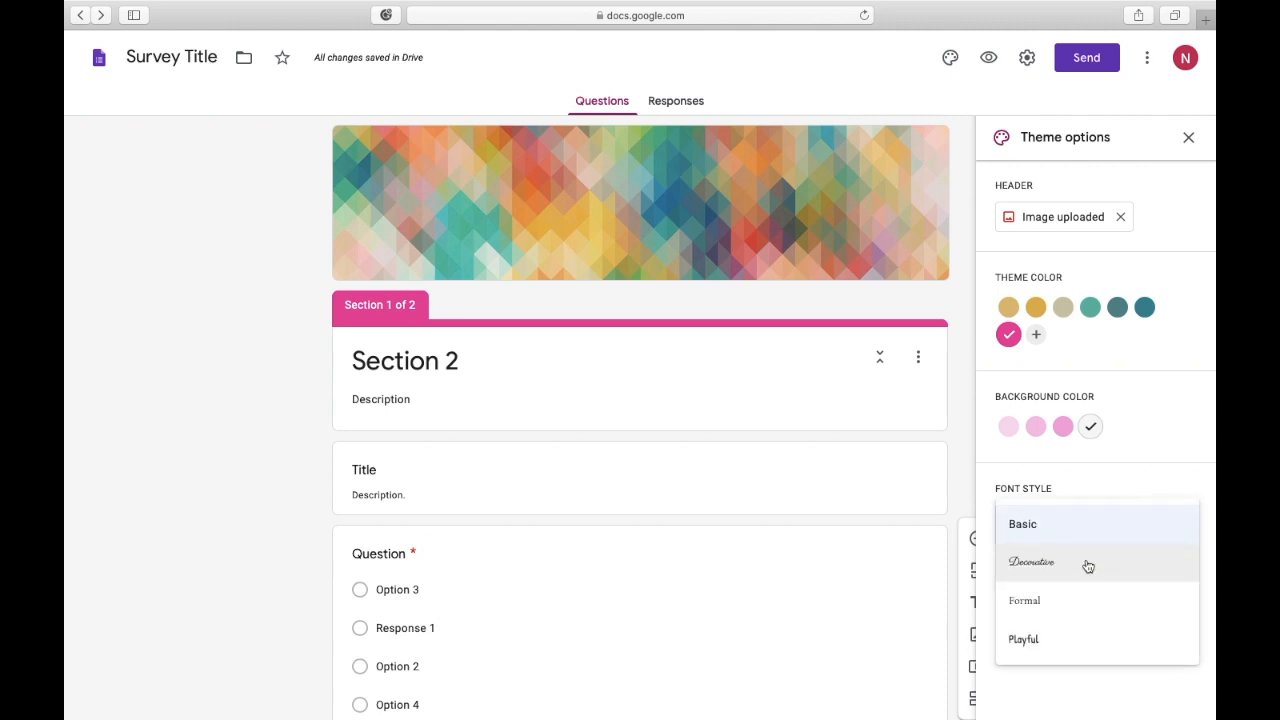
left_click(1085, 600)
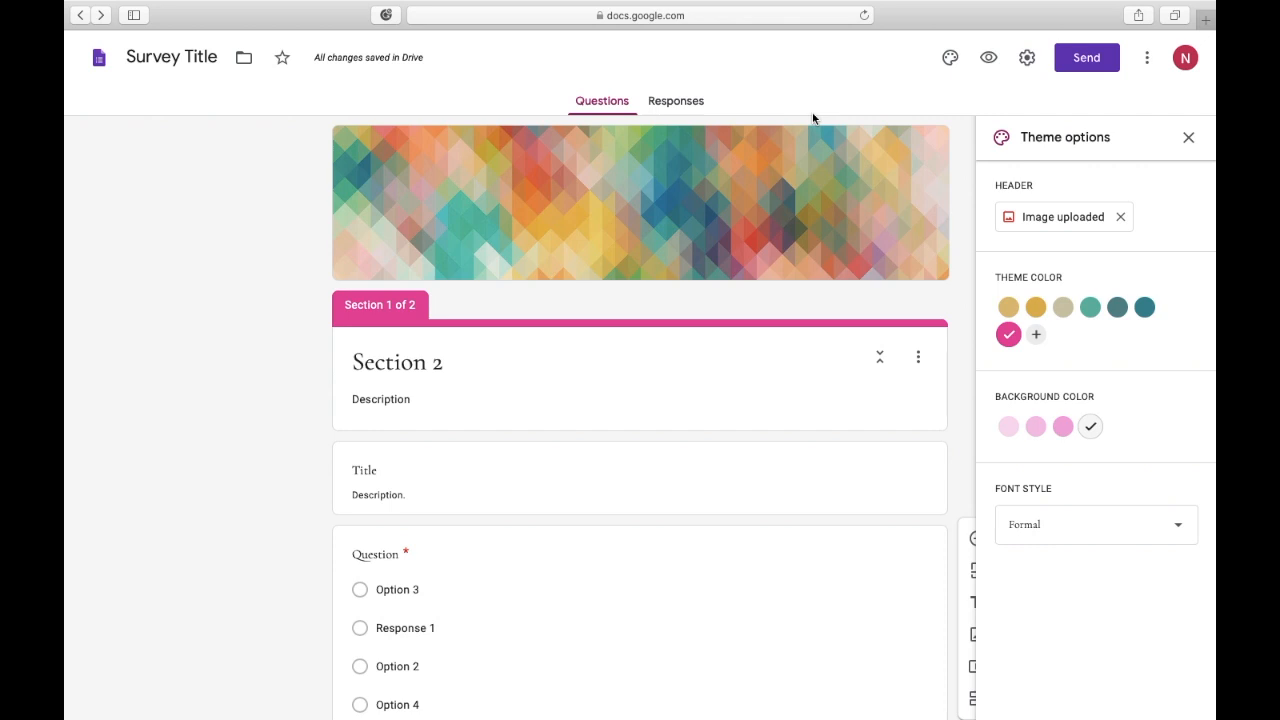
left_click(1190, 138)
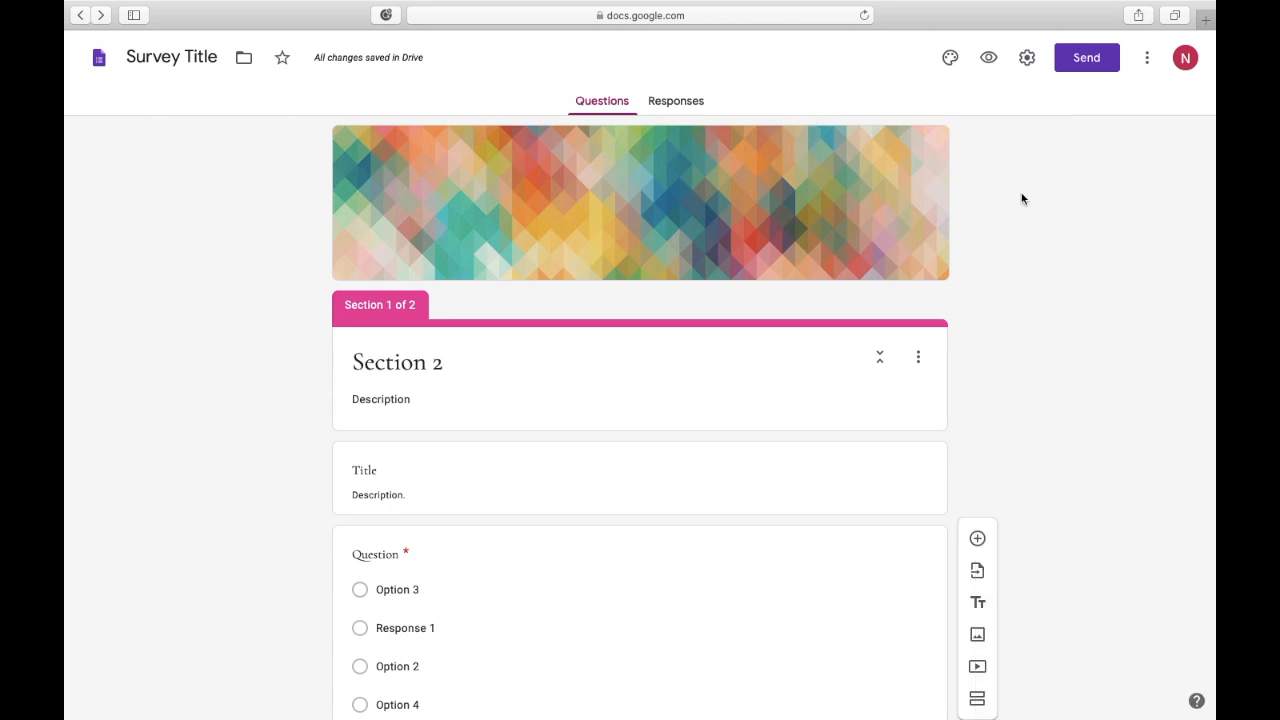
- Preview the form, answer the required question with Other "response", skip Question 2 and submit the response
left_click(985, 62)
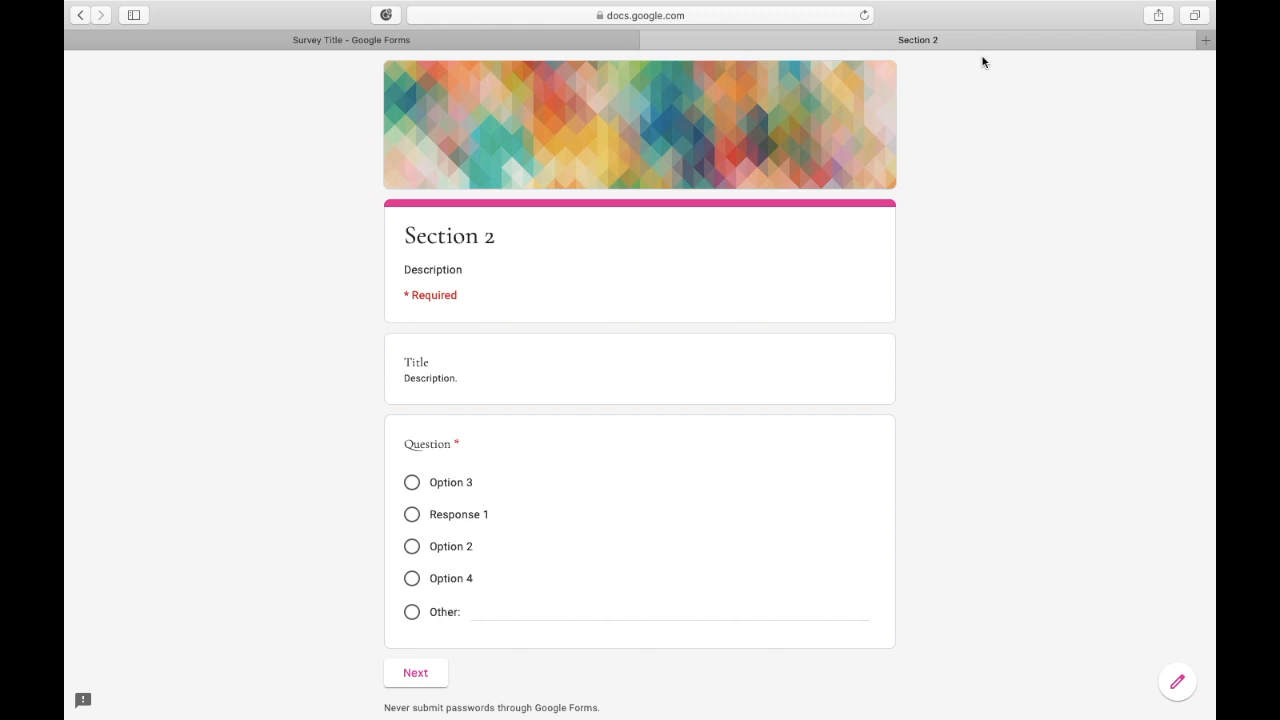
scroll(303, 303, "down", 2)
left_click(500, 549)
type("response")
left_click(417, 609)
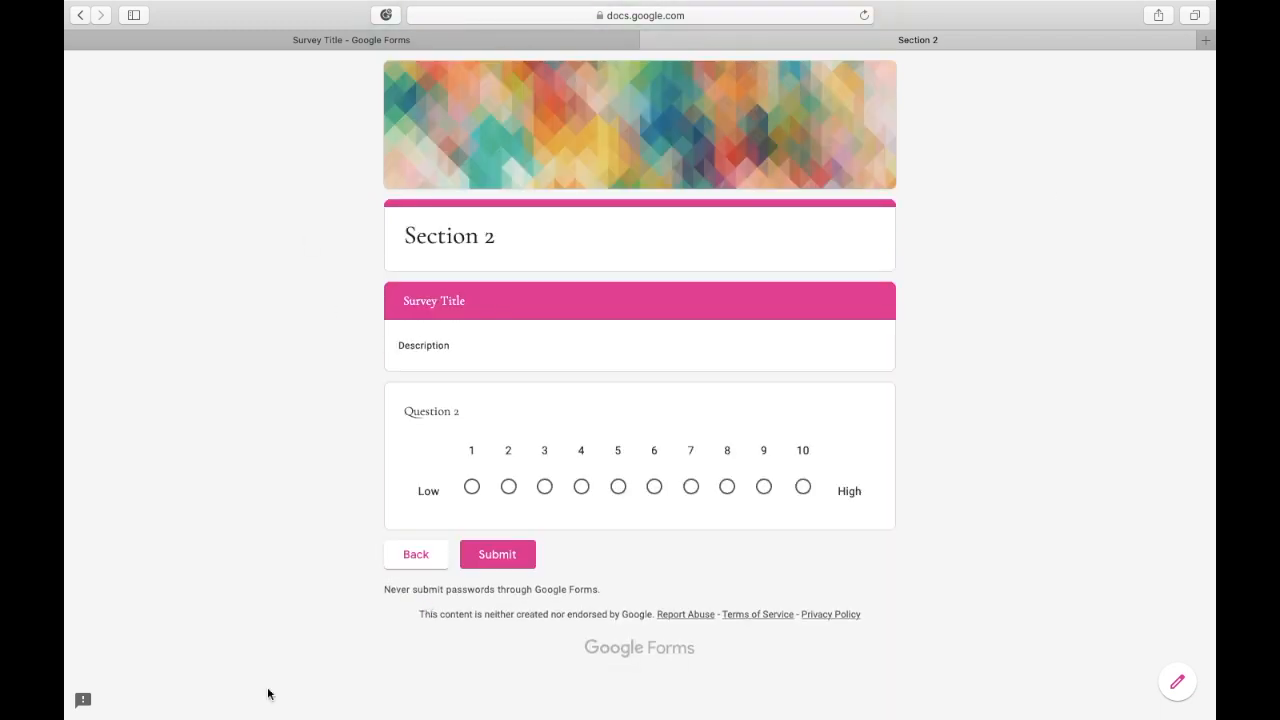
left_click(492, 557)
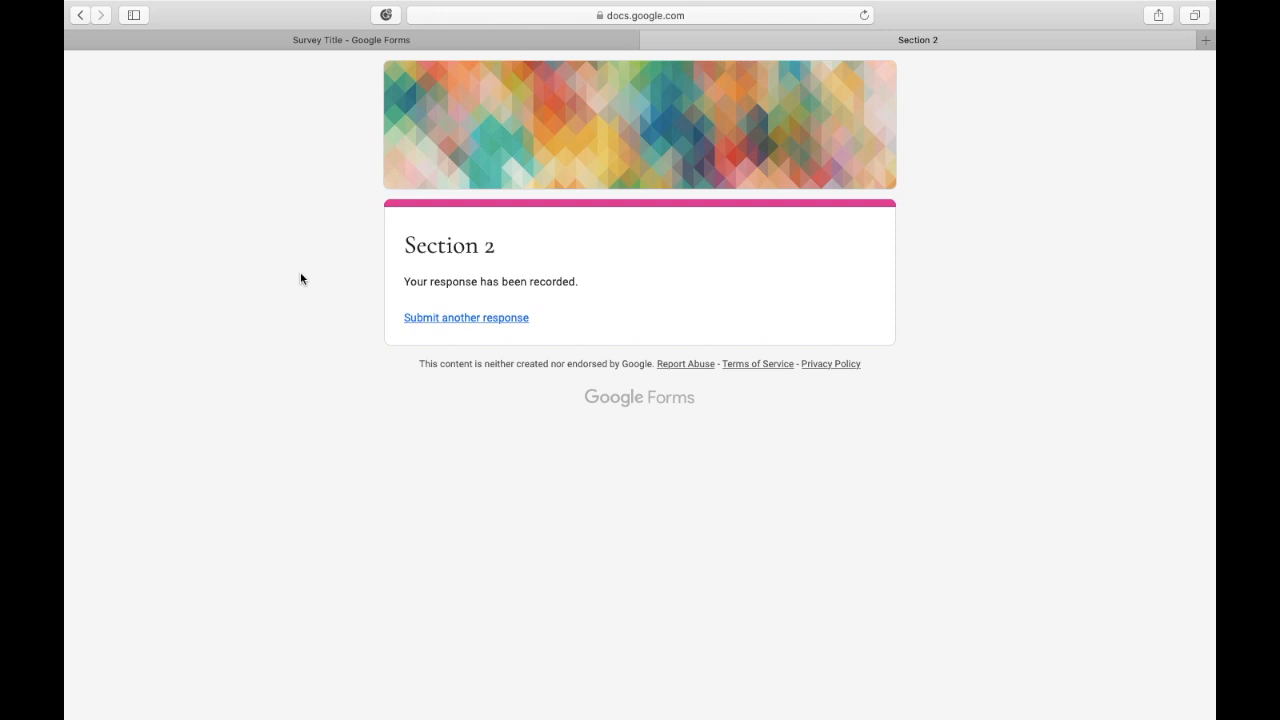
- Return to the form editor and examine the summary of submitted responses, including the pie chart for the first question
left_click(328, 45)
left_click(648, 40)
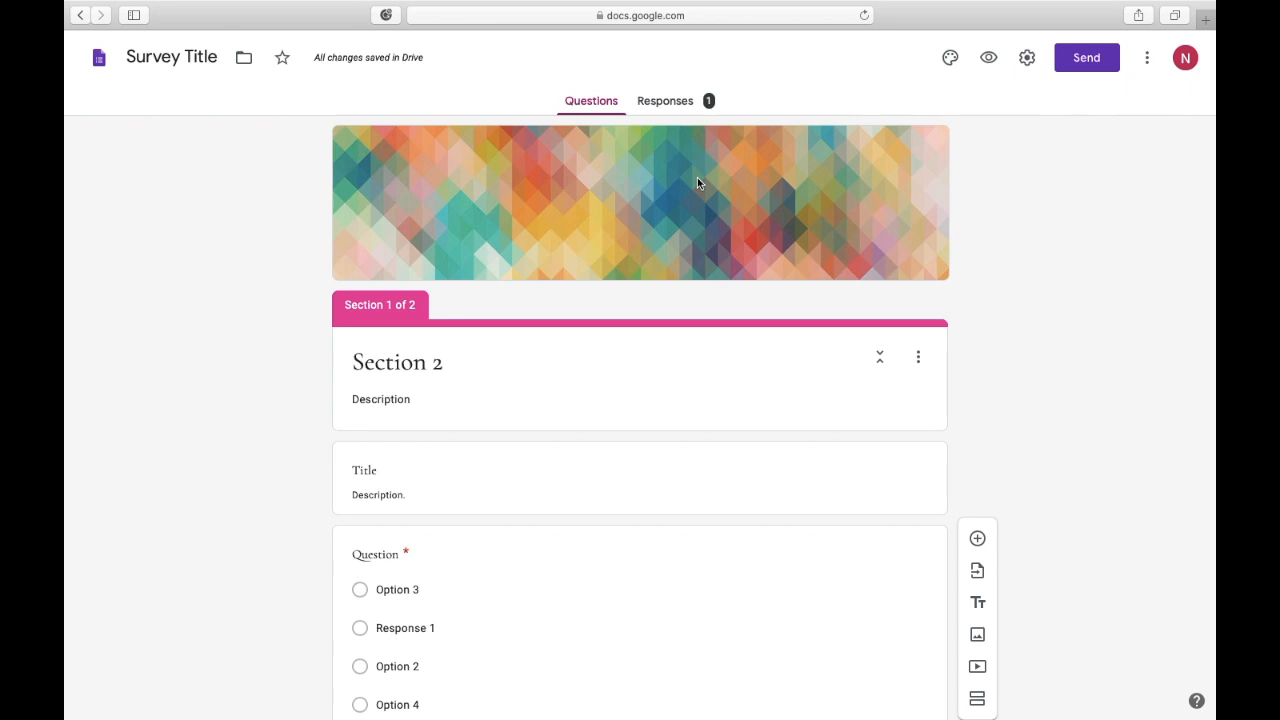
left_click(665, 100)
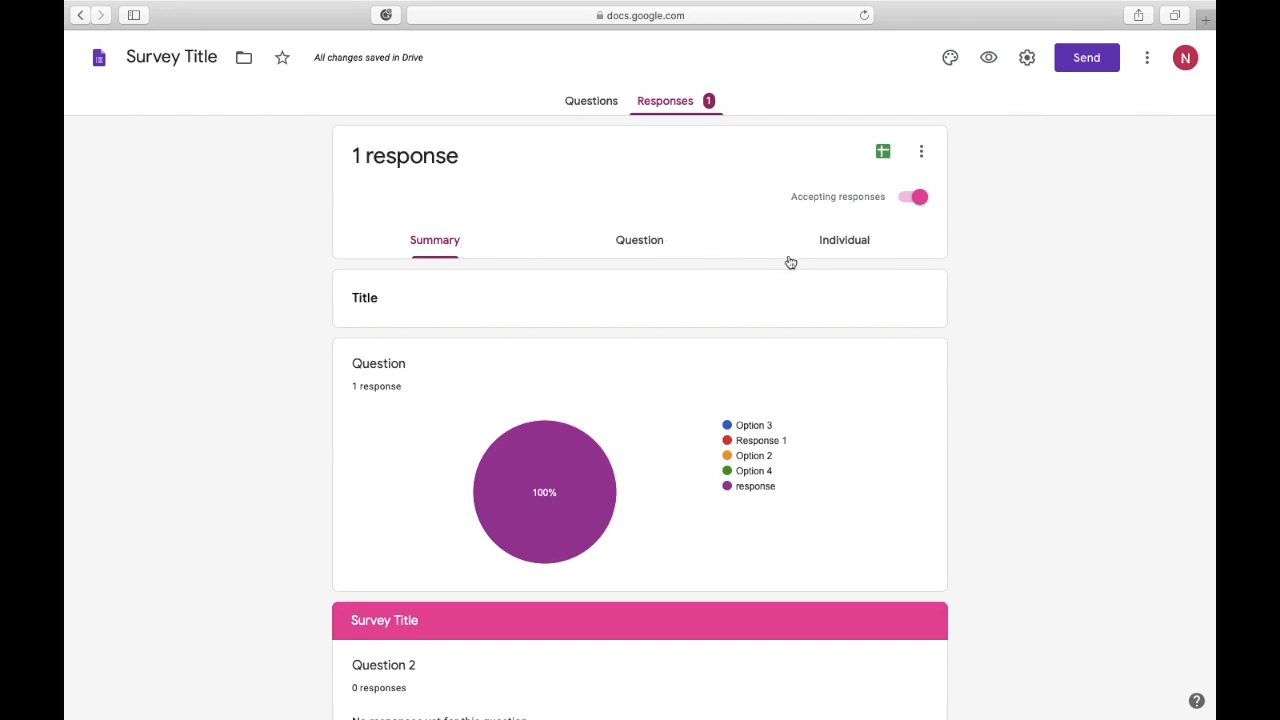
scroll(331, 434, "down", 1)
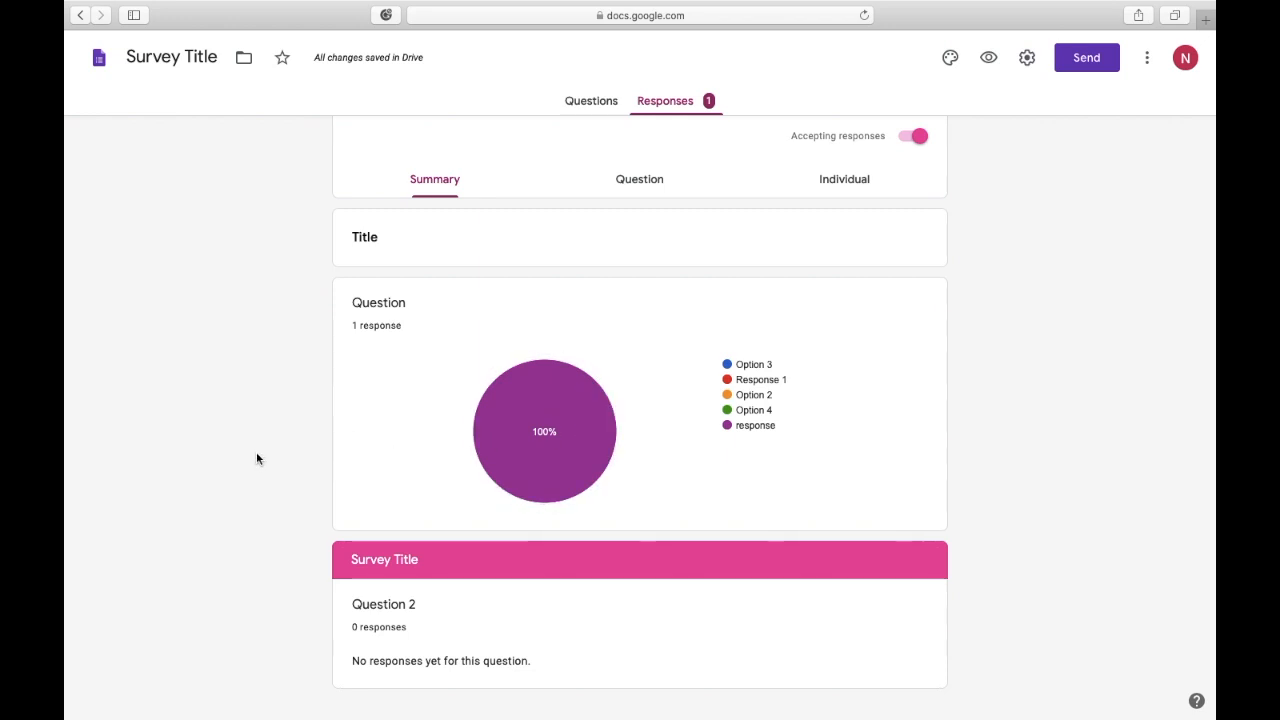
scroll(256, 458, "down", 1)
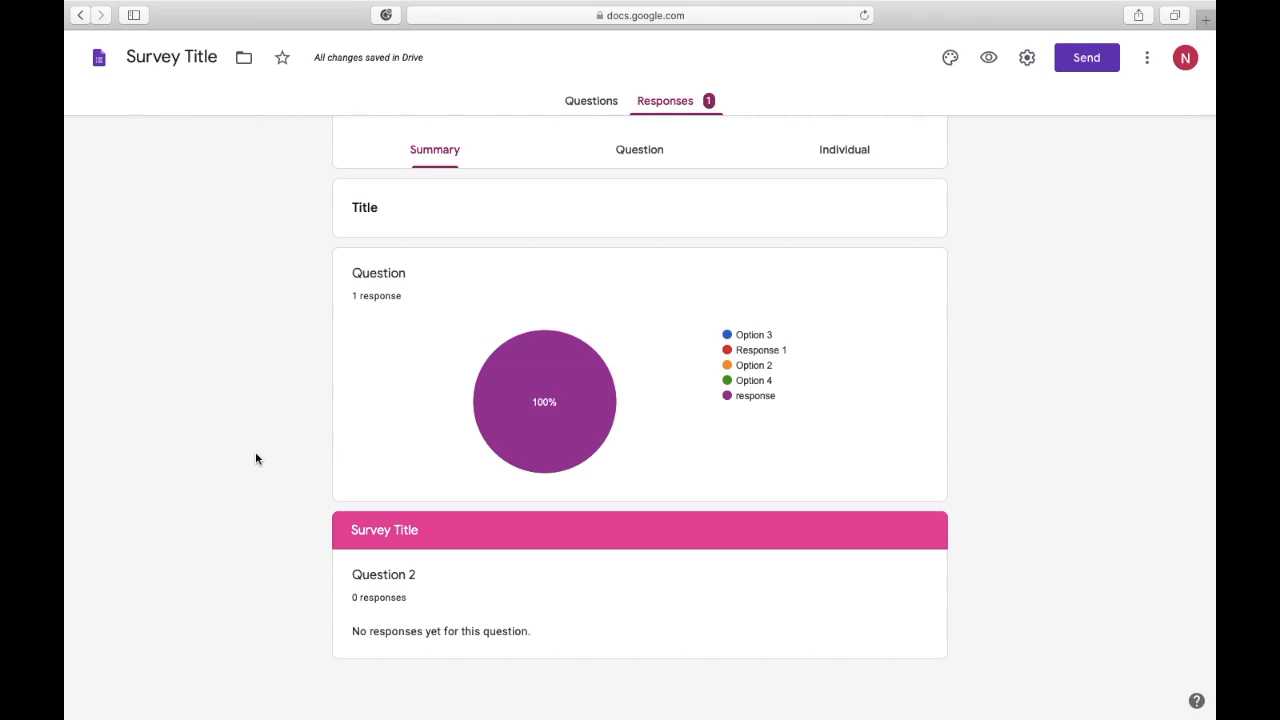
mouse_move(542, 431)
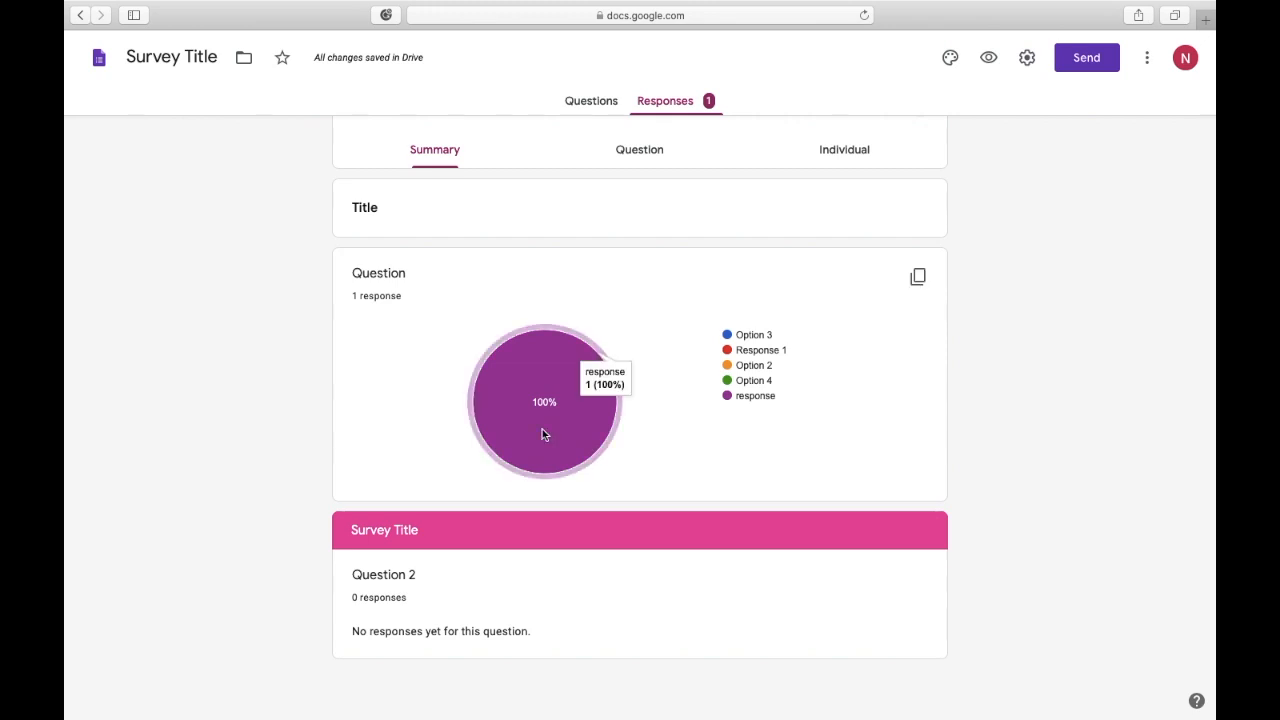
scroll(631, 231, "up", 2)
- Review the responses by question and individually, and check the additional actions available for managing responses
left_click(633, 238)
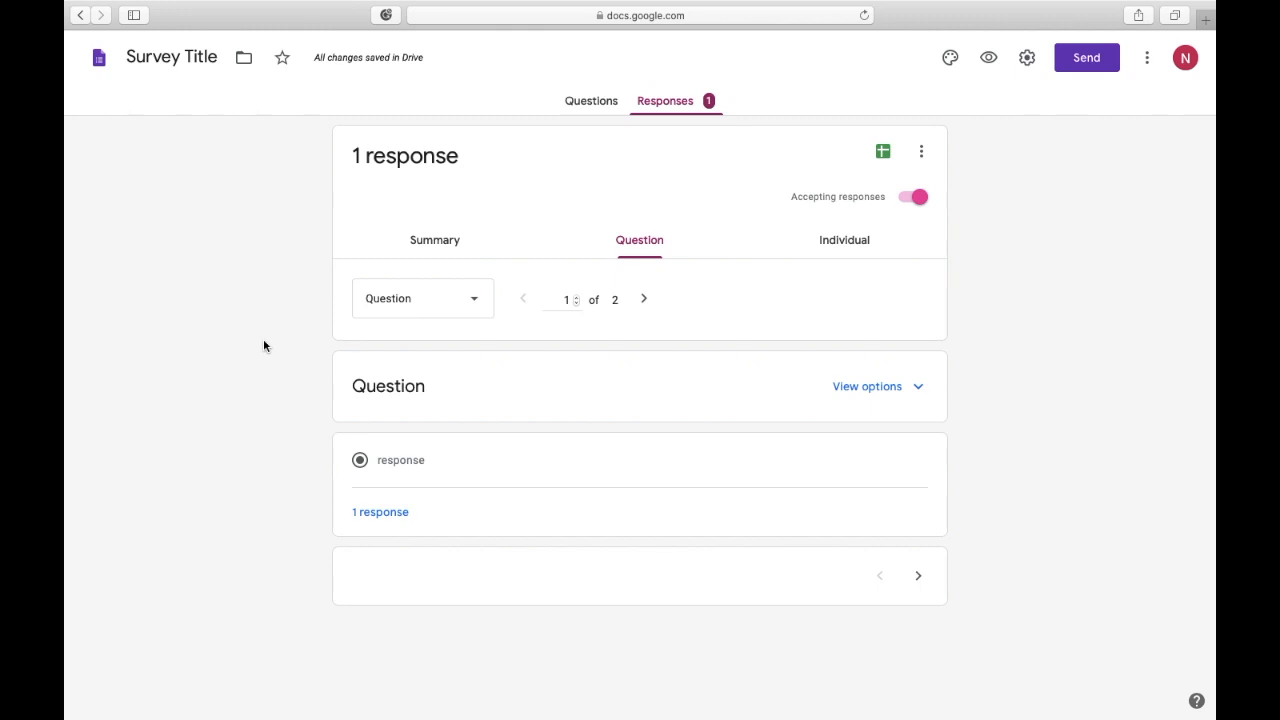
left_click(643, 298)
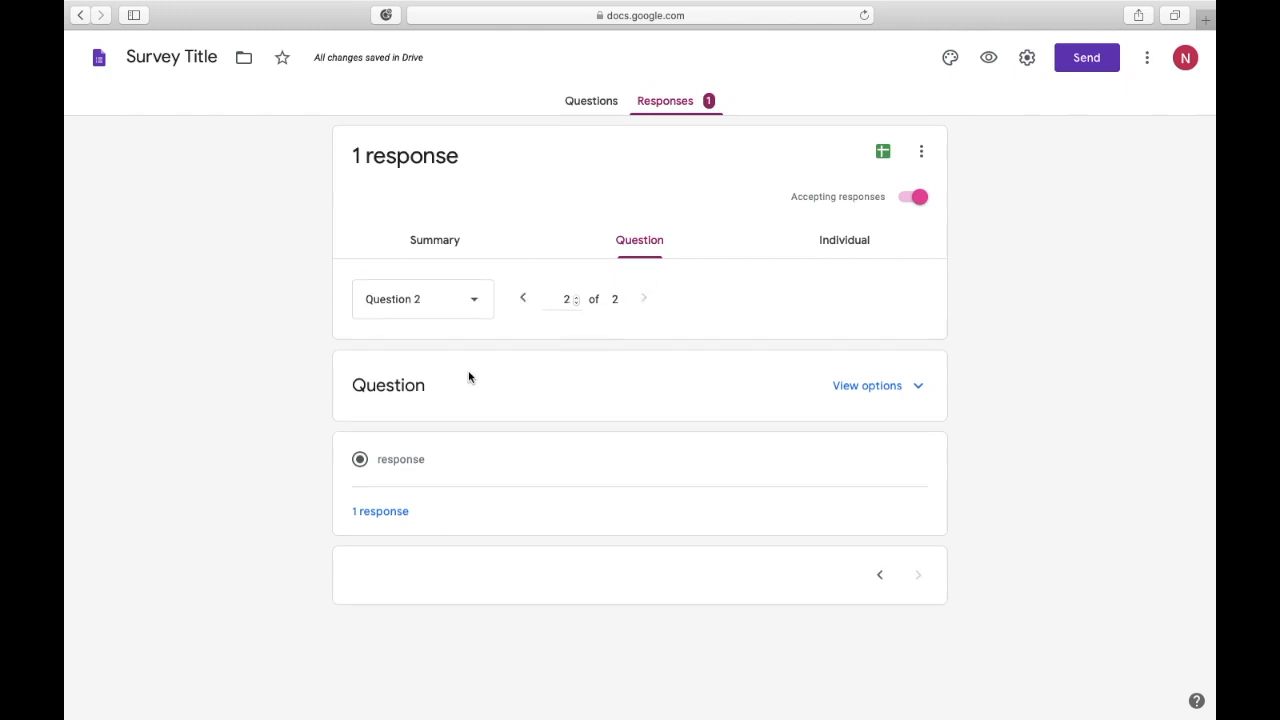
left_click(842, 256)
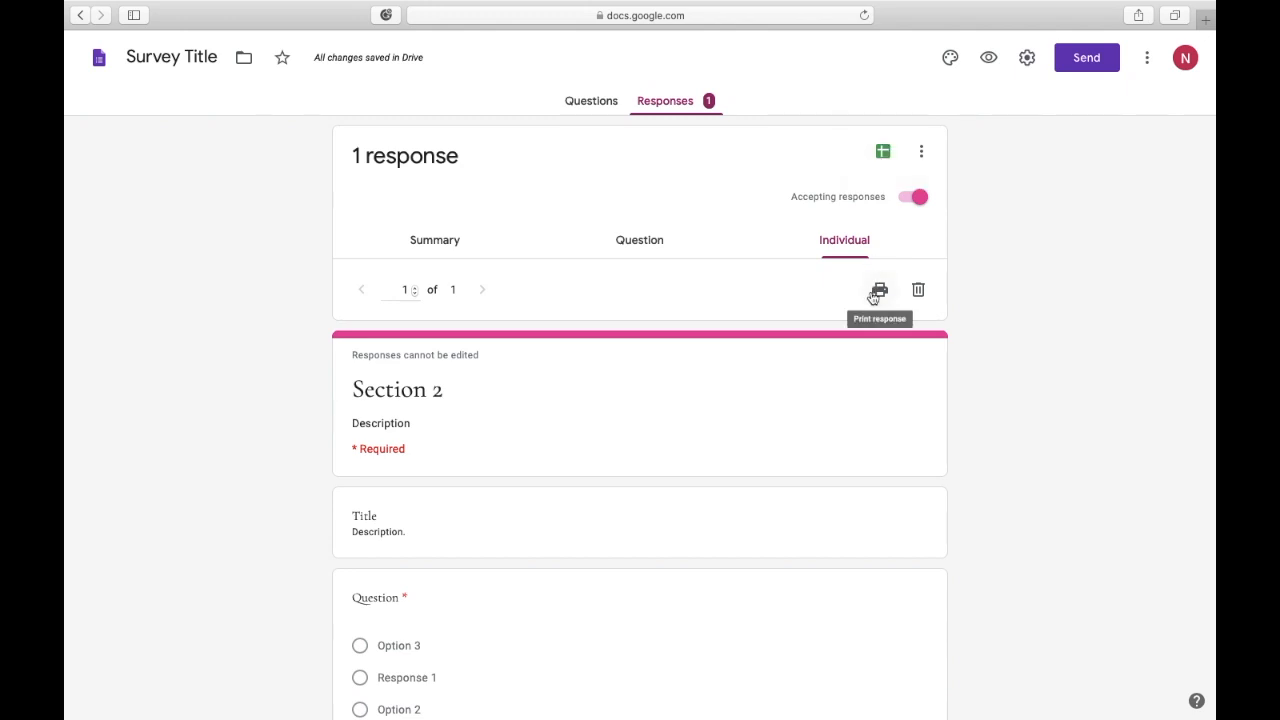
left_click(921, 154)
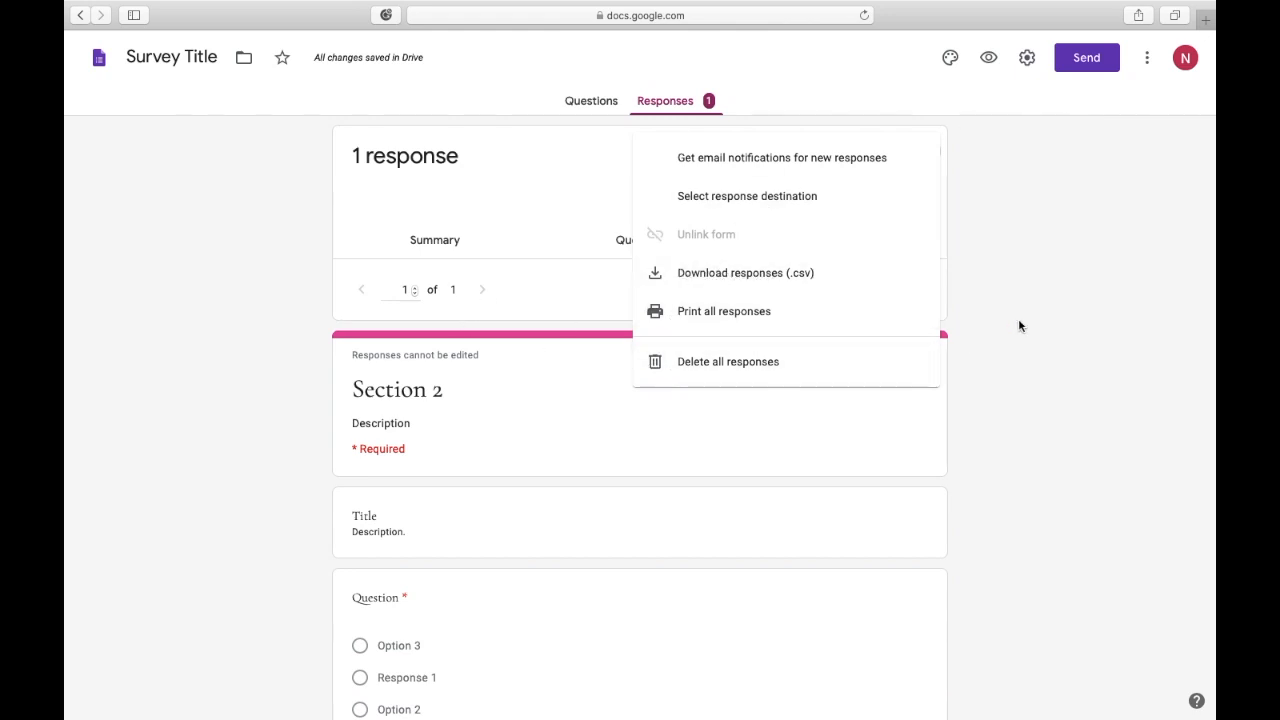
left_click(968, 300)
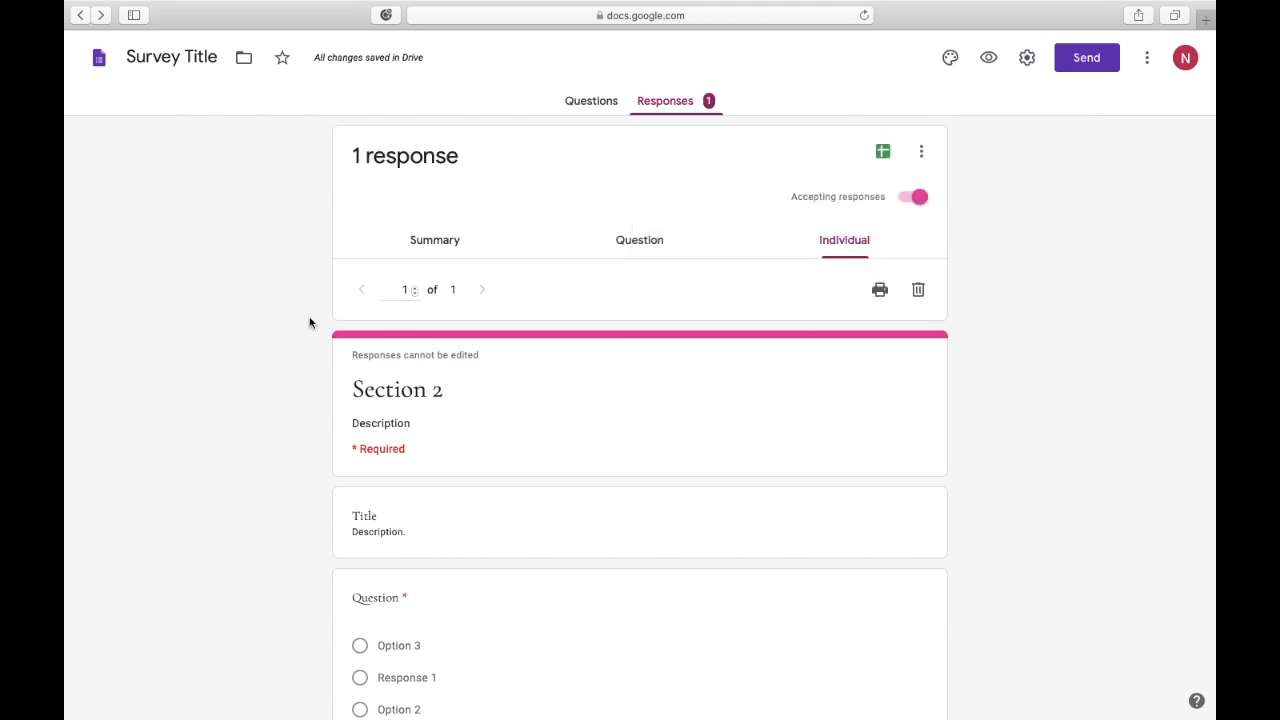
- Move the form into the "teen techie" Drive folder and star it
left_click(243, 57)
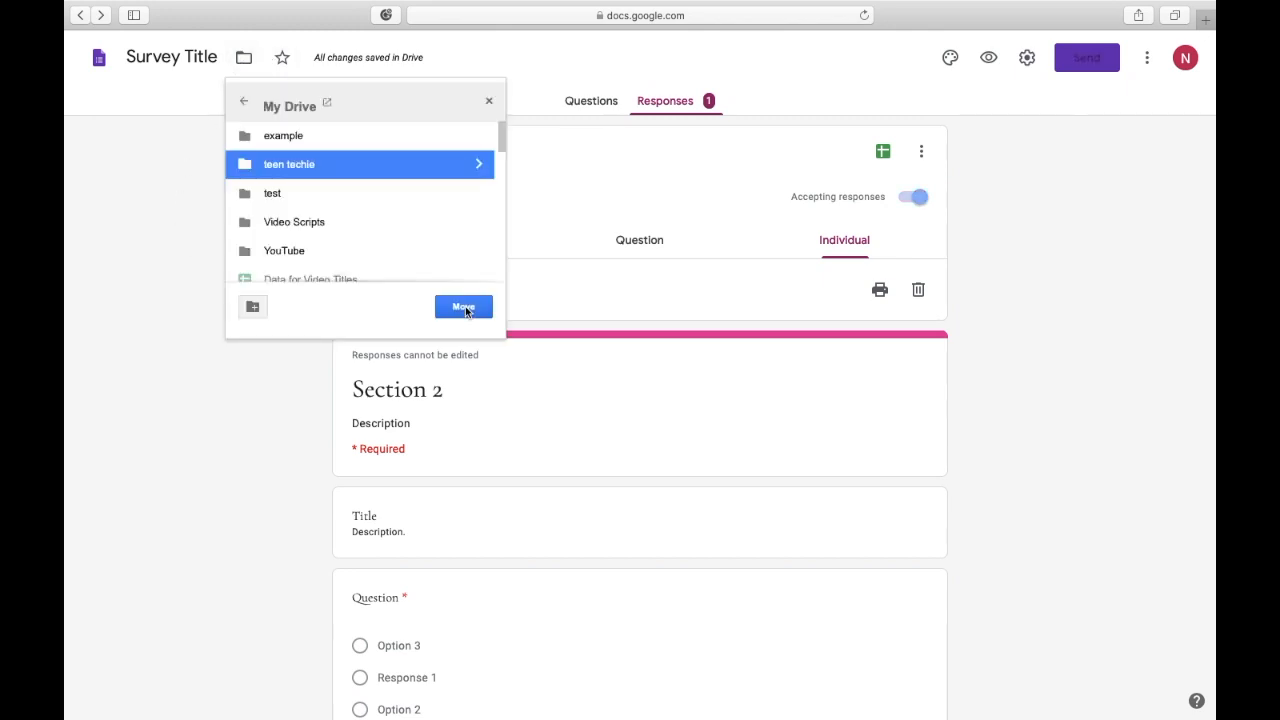
left_click(464, 307)
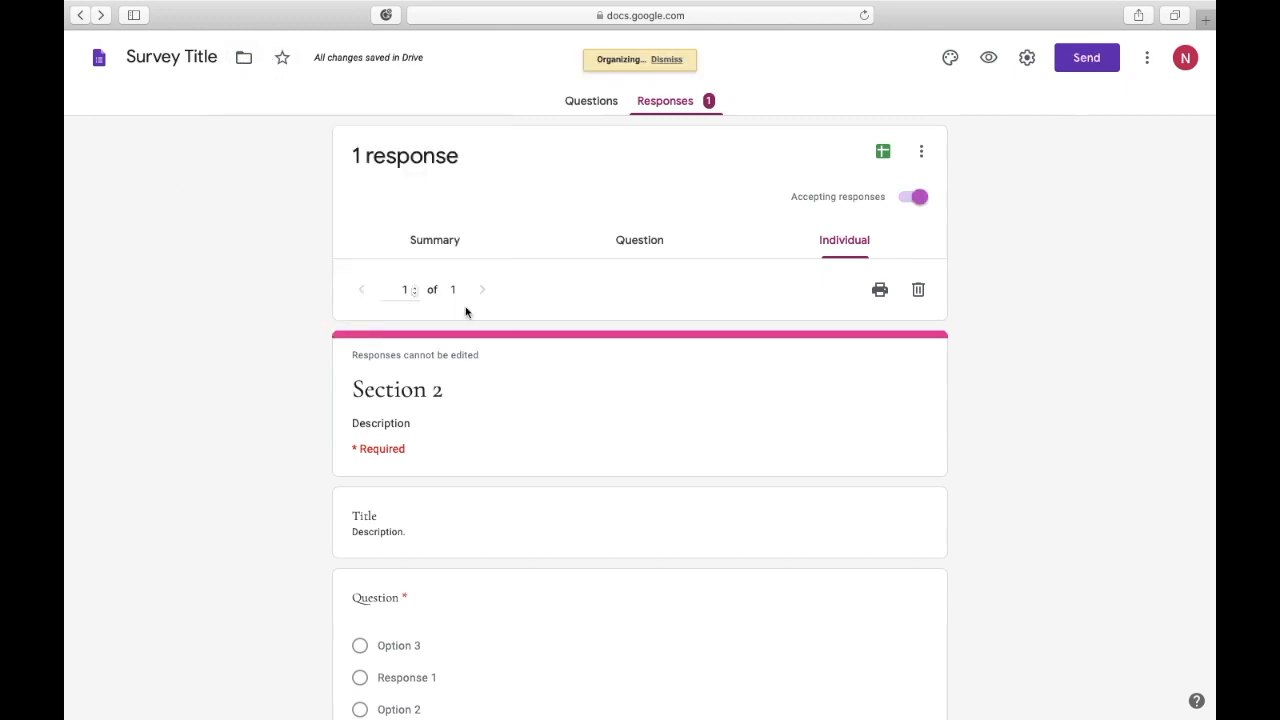
left_click(281, 74)
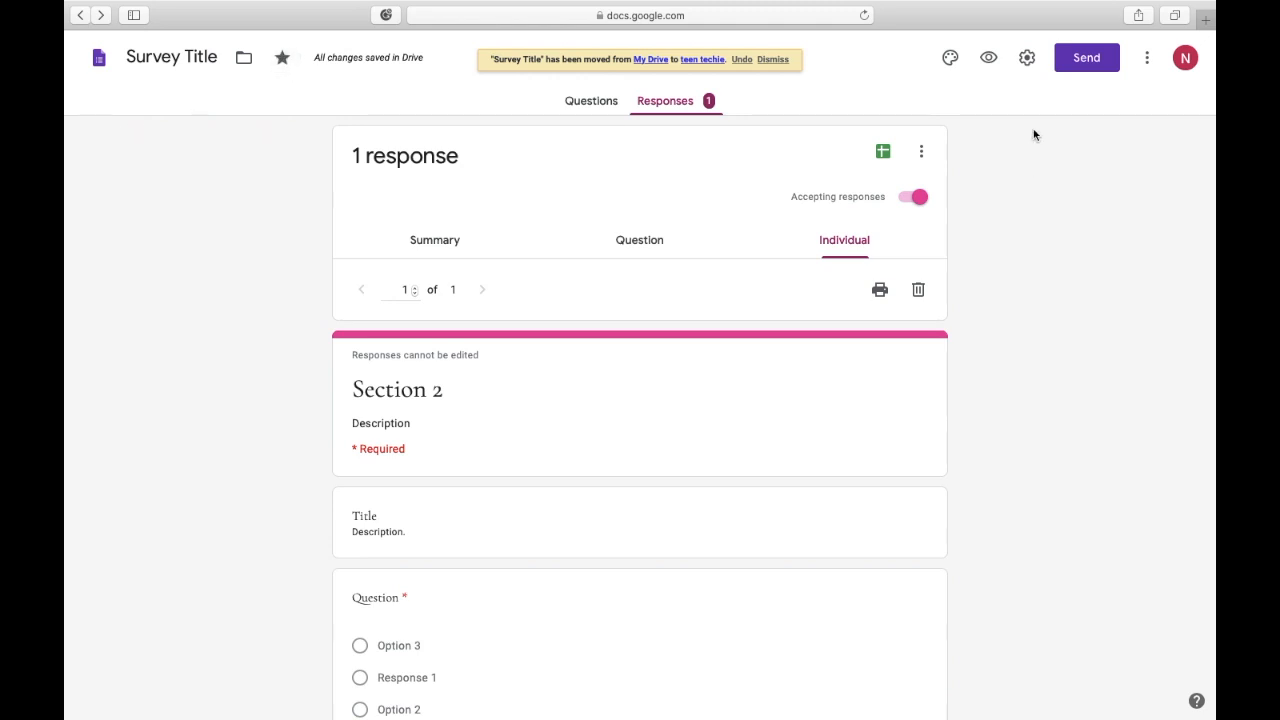
- In the form's general settings, enable collecting email addresses and limit respondents to 1 response
left_click(1025, 62)
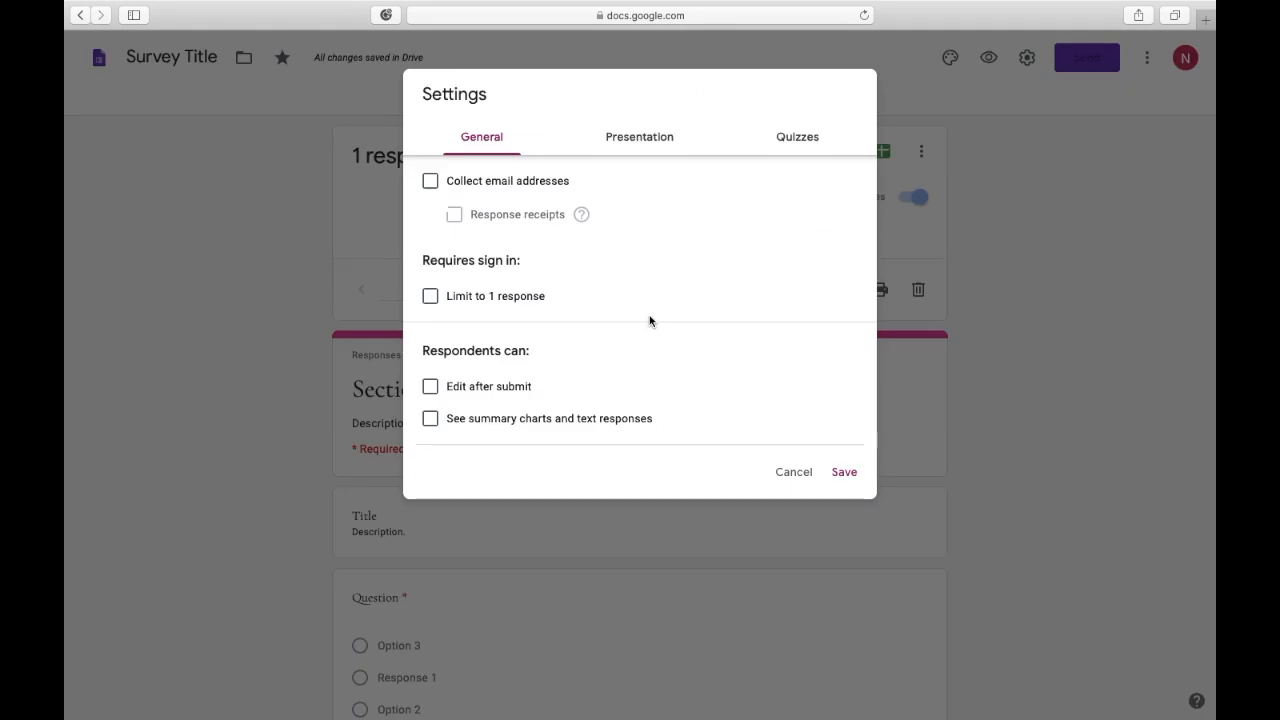
left_click(431, 181)
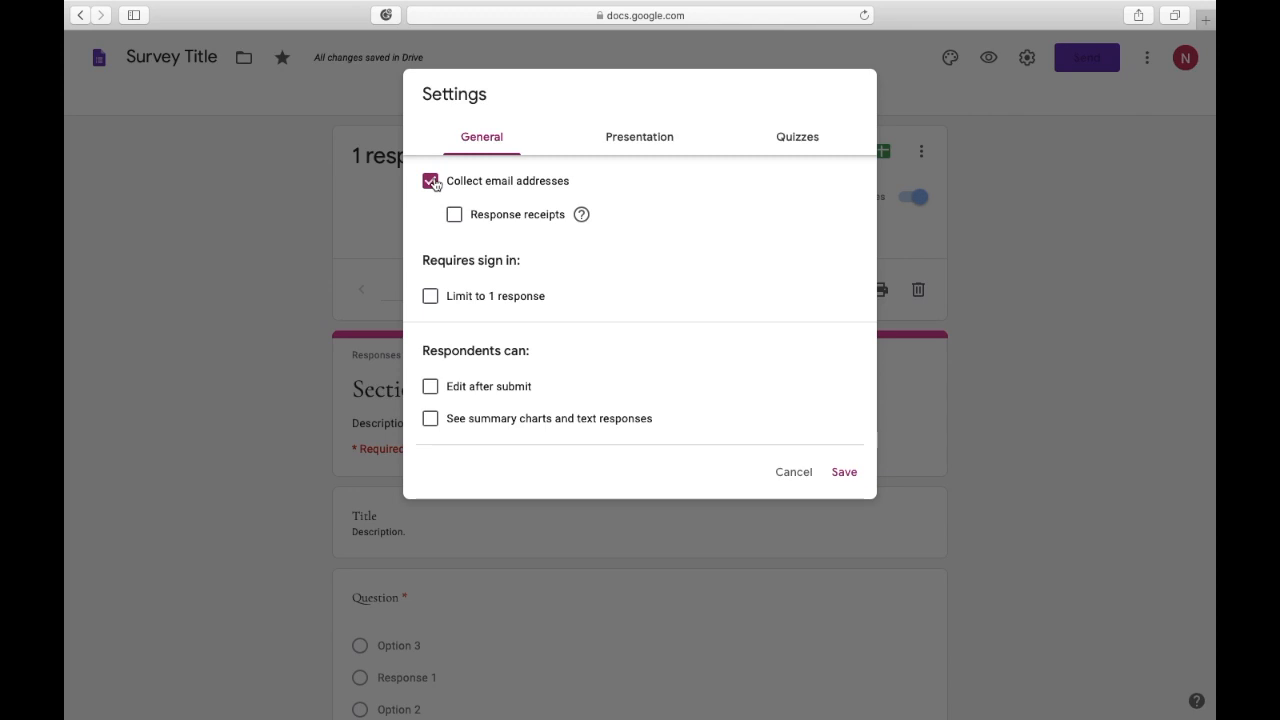
left_click(433, 299)
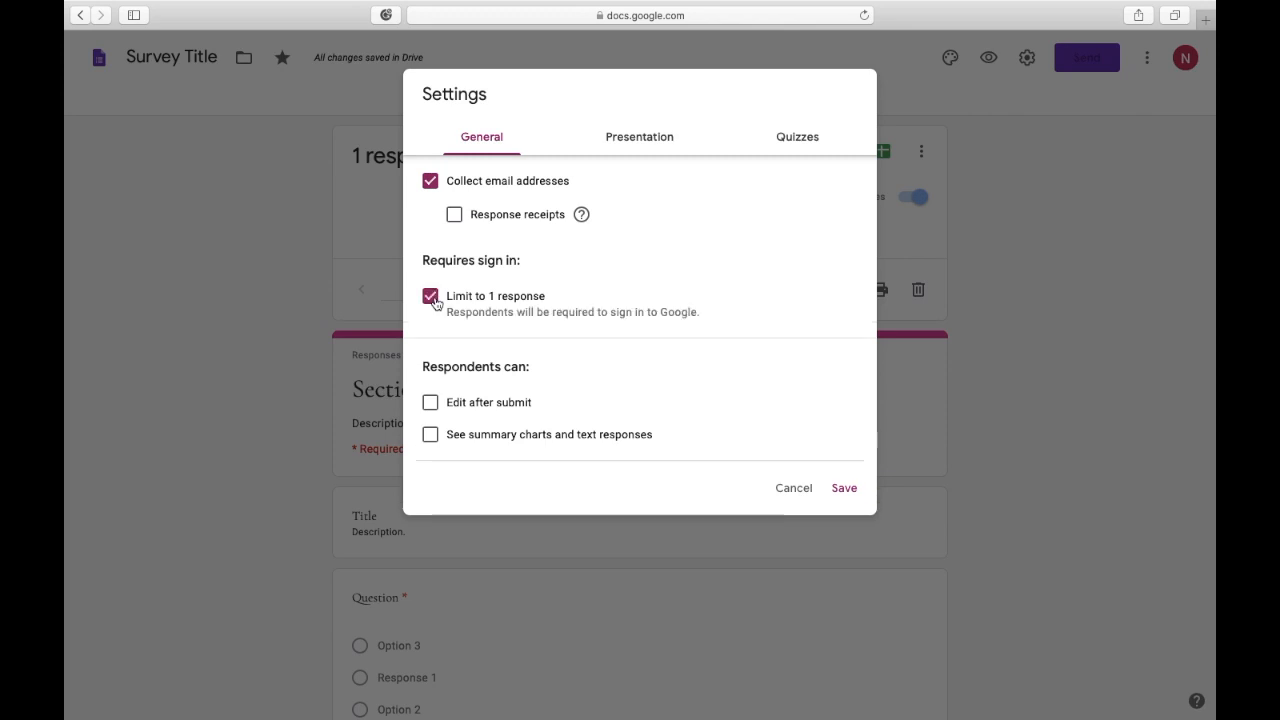
- Review the presentation settings, try the Make this a quiz option, and save the form settings from the General page
left_click(620, 147)
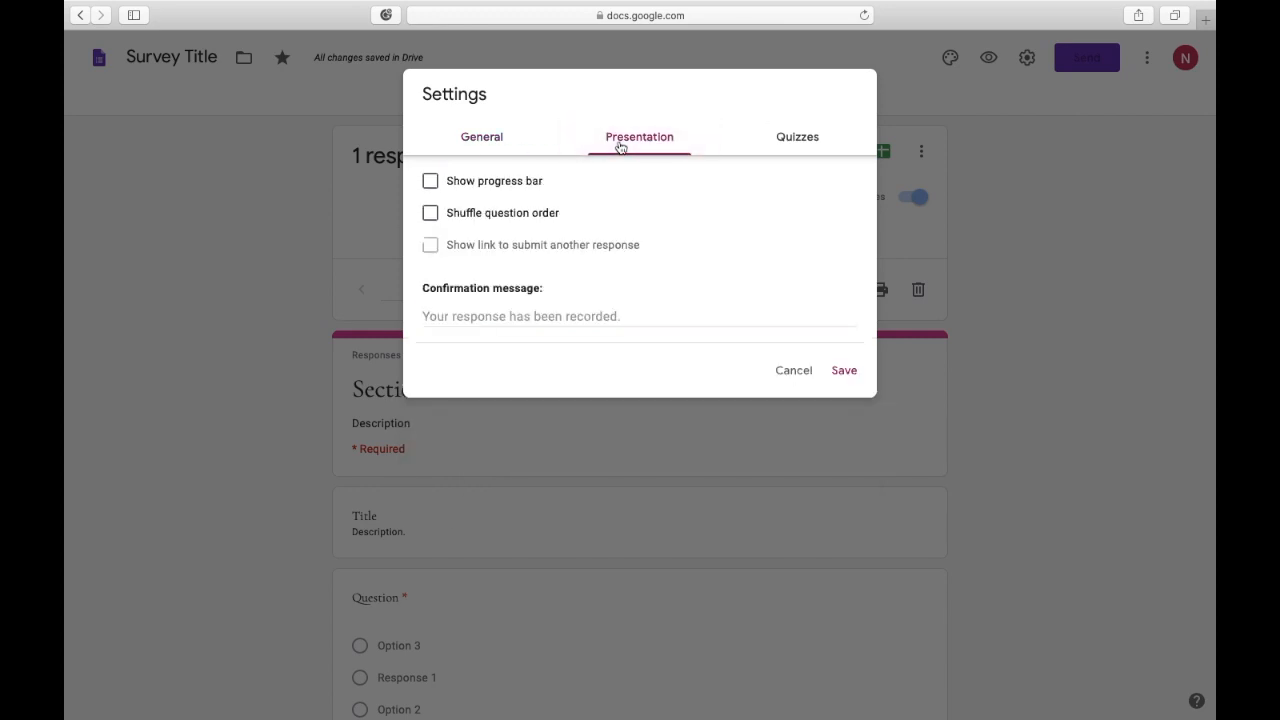
left_click(740, 135)
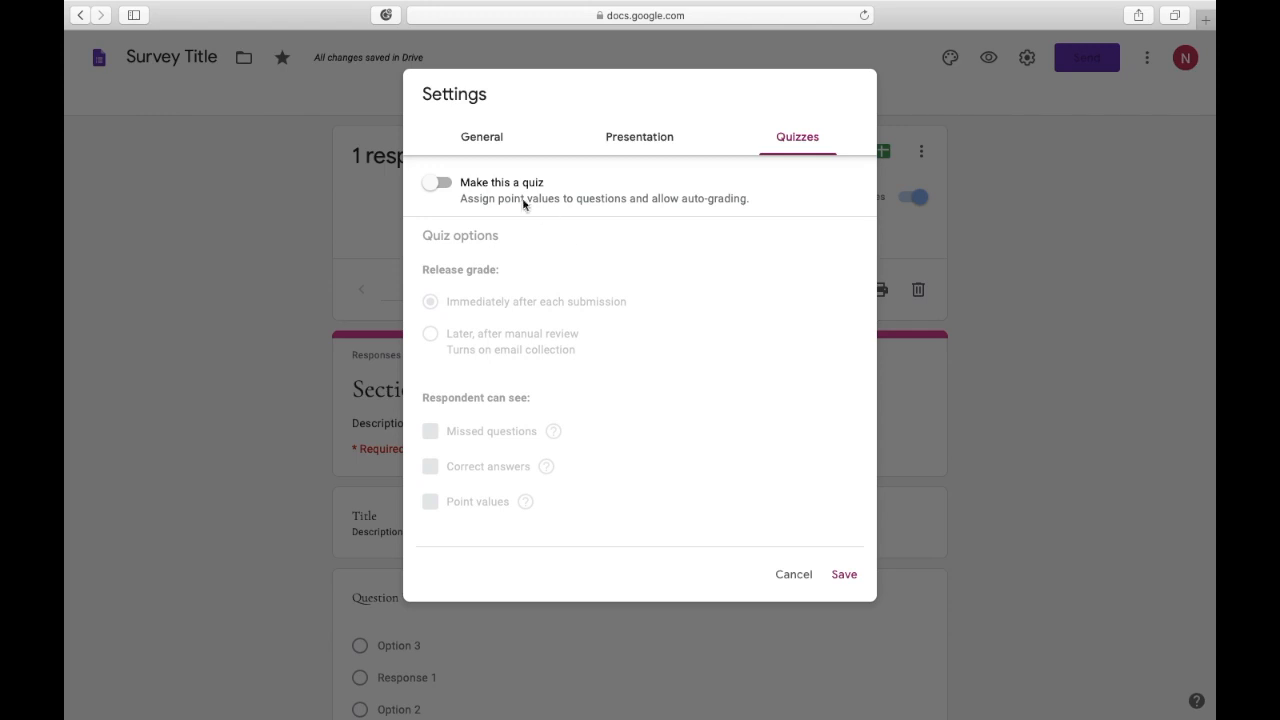
left_click(447, 188)
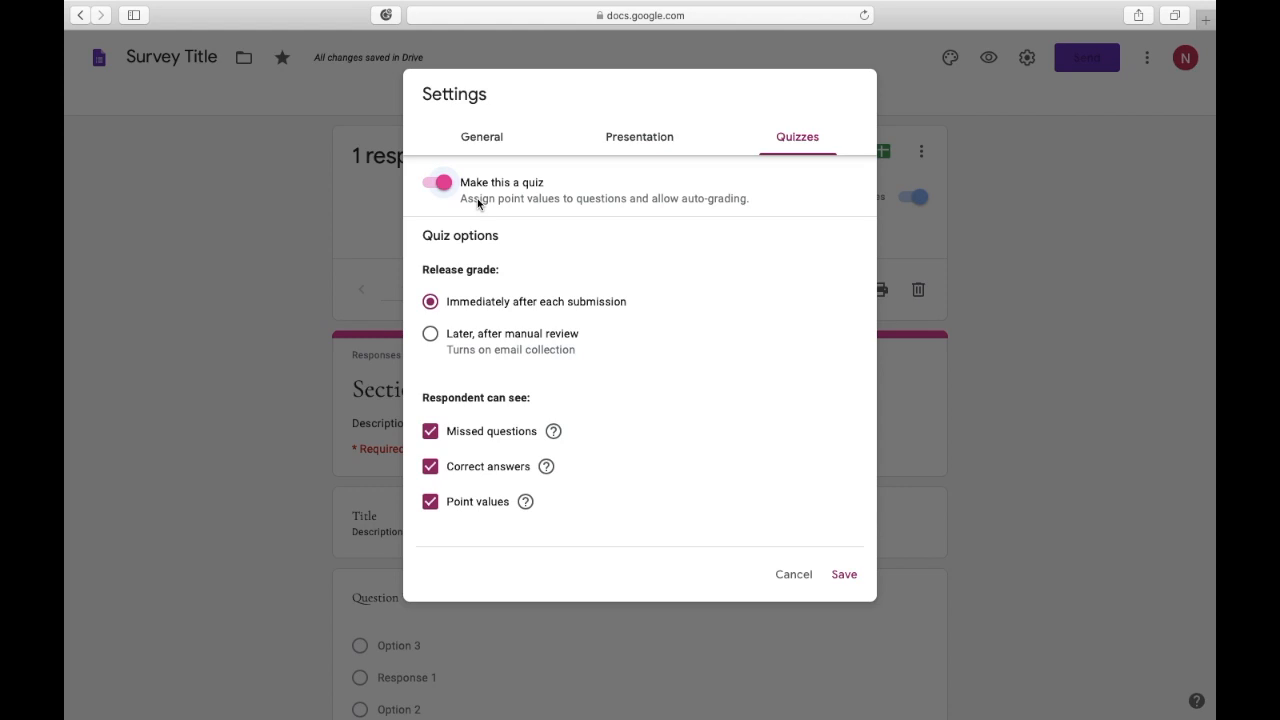
left_click(477, 198)
left_click(486, 142)
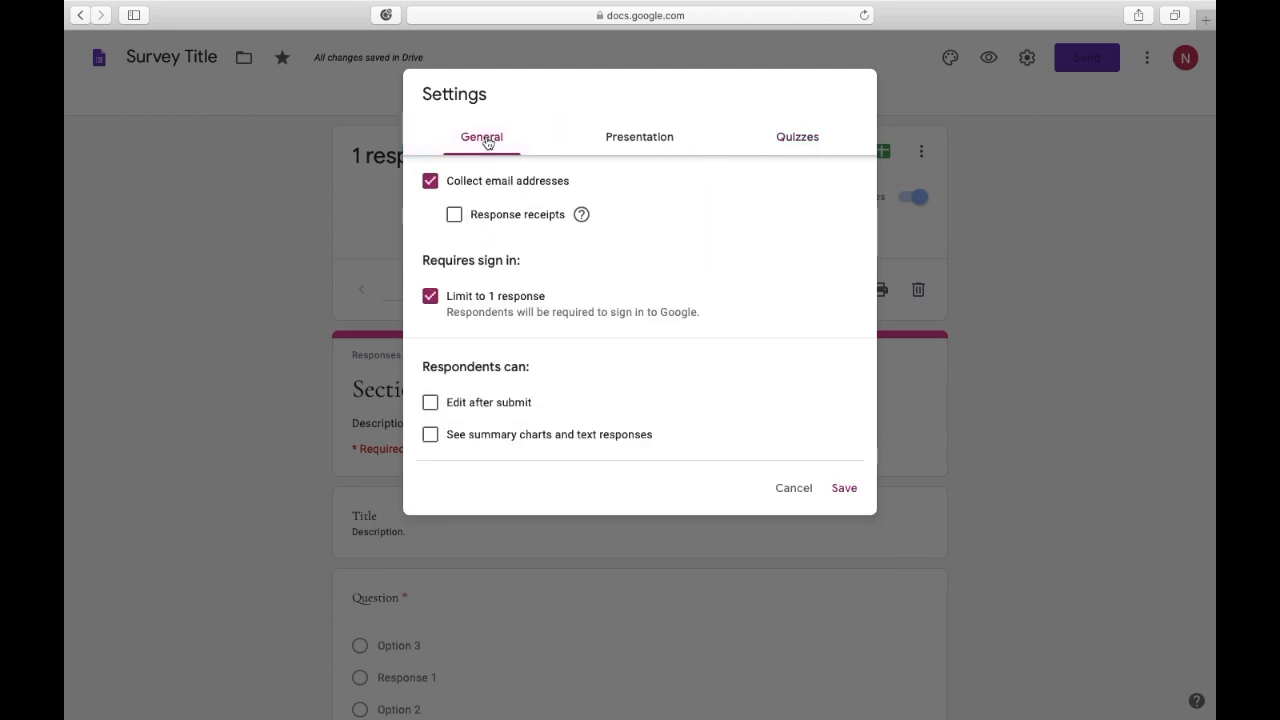
left_click(840, 488)
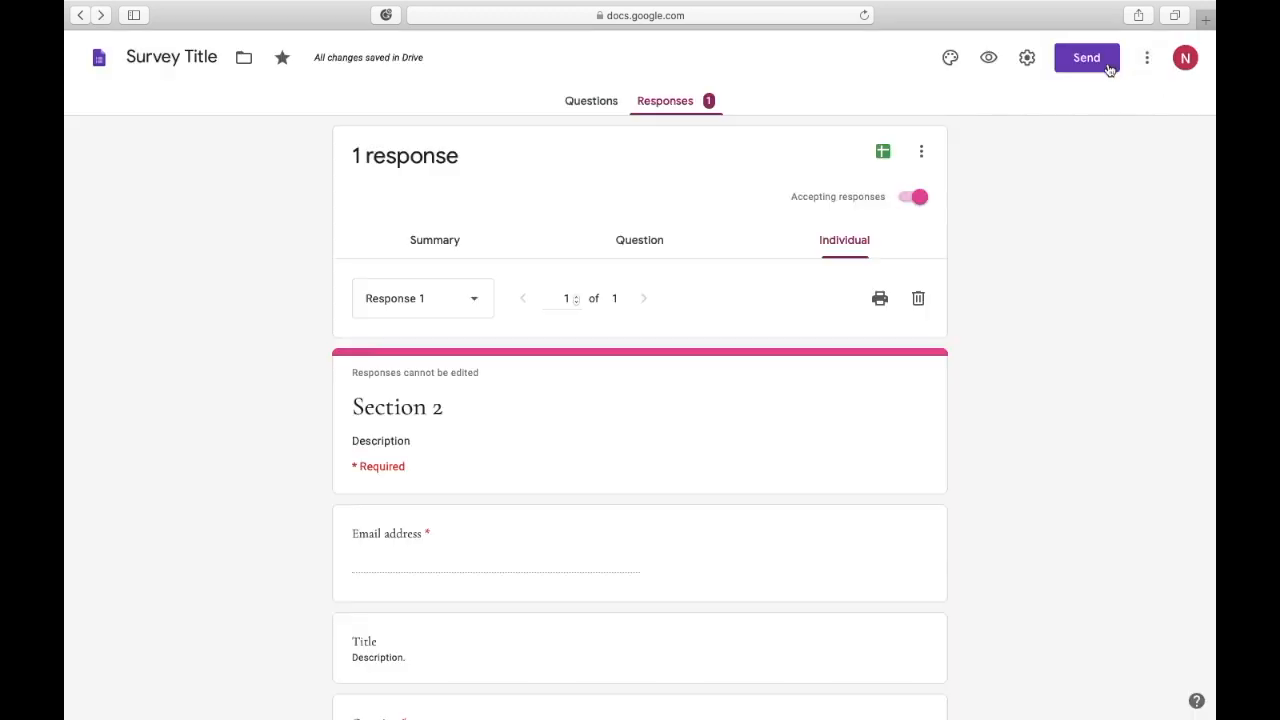
- Open the form's sending options and compare the email, link and embed HTML methods
left_click(1105, 65)
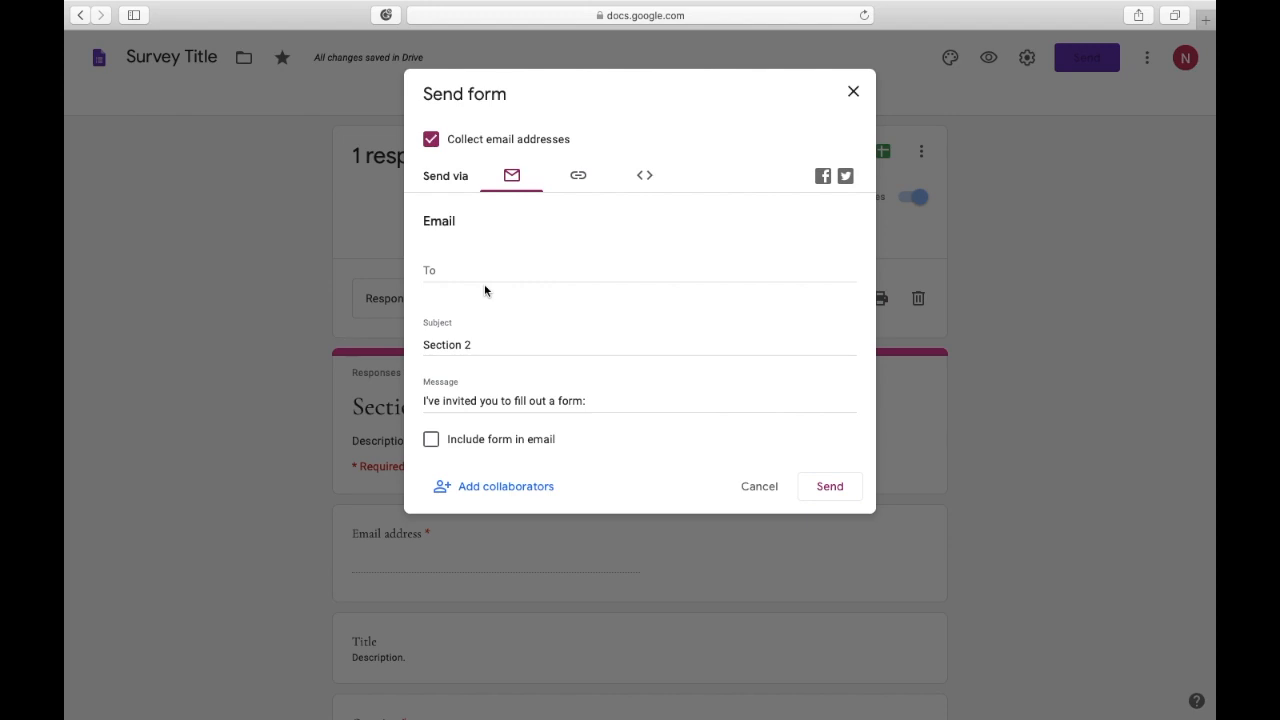
left_click(573, 181)
left_click(638, 182)
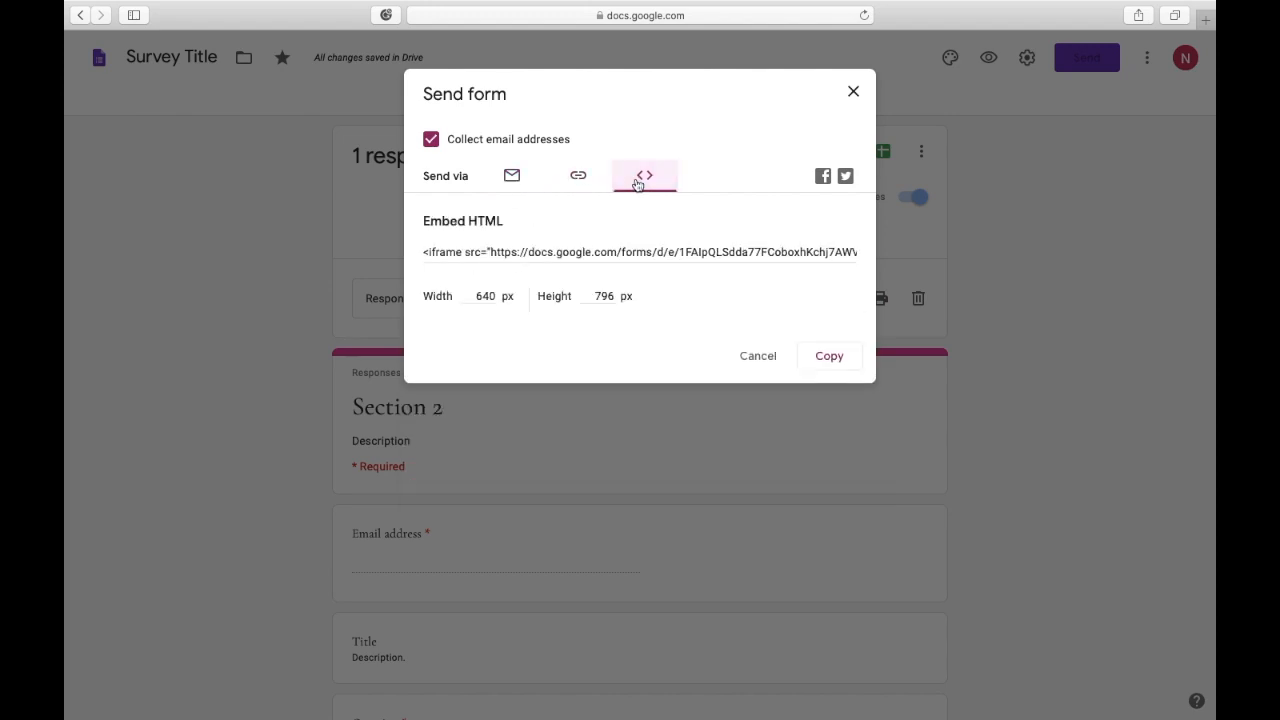
left_click(515, 183)
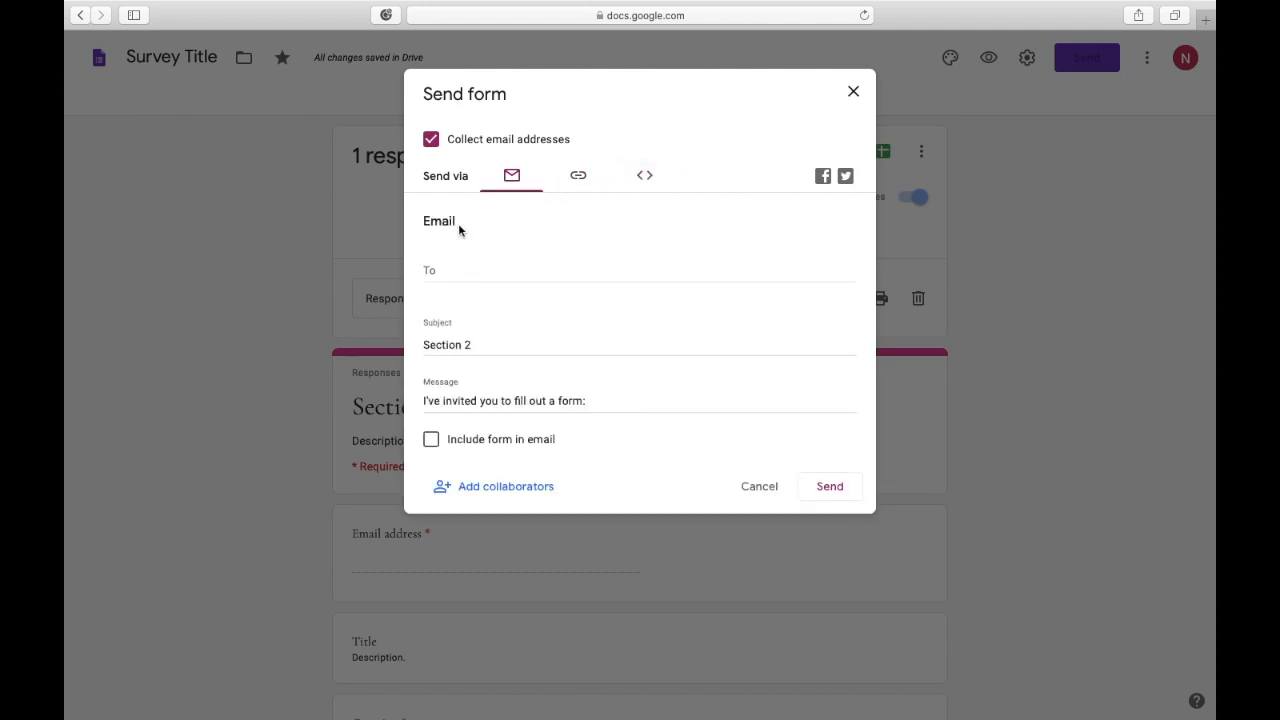
- Enable including the form in the invitation email and open the option for adding collaborators
left_click(449, 271)
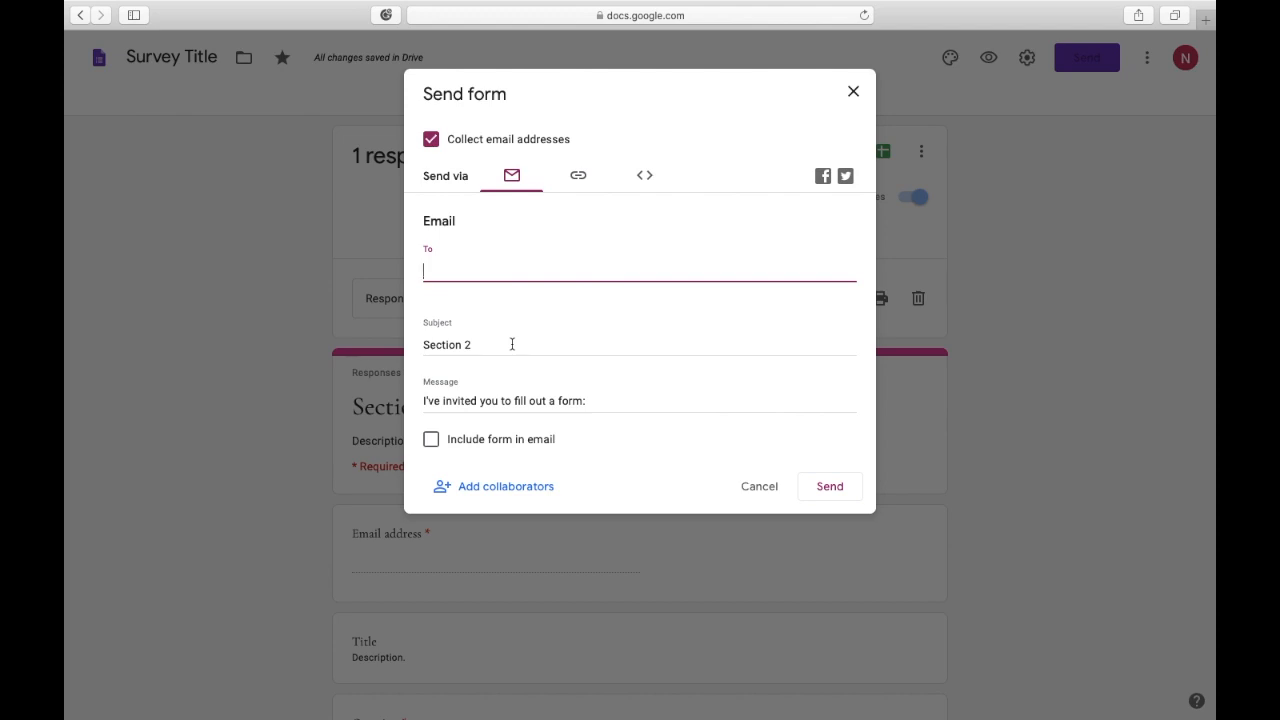
left_click(431, 439)
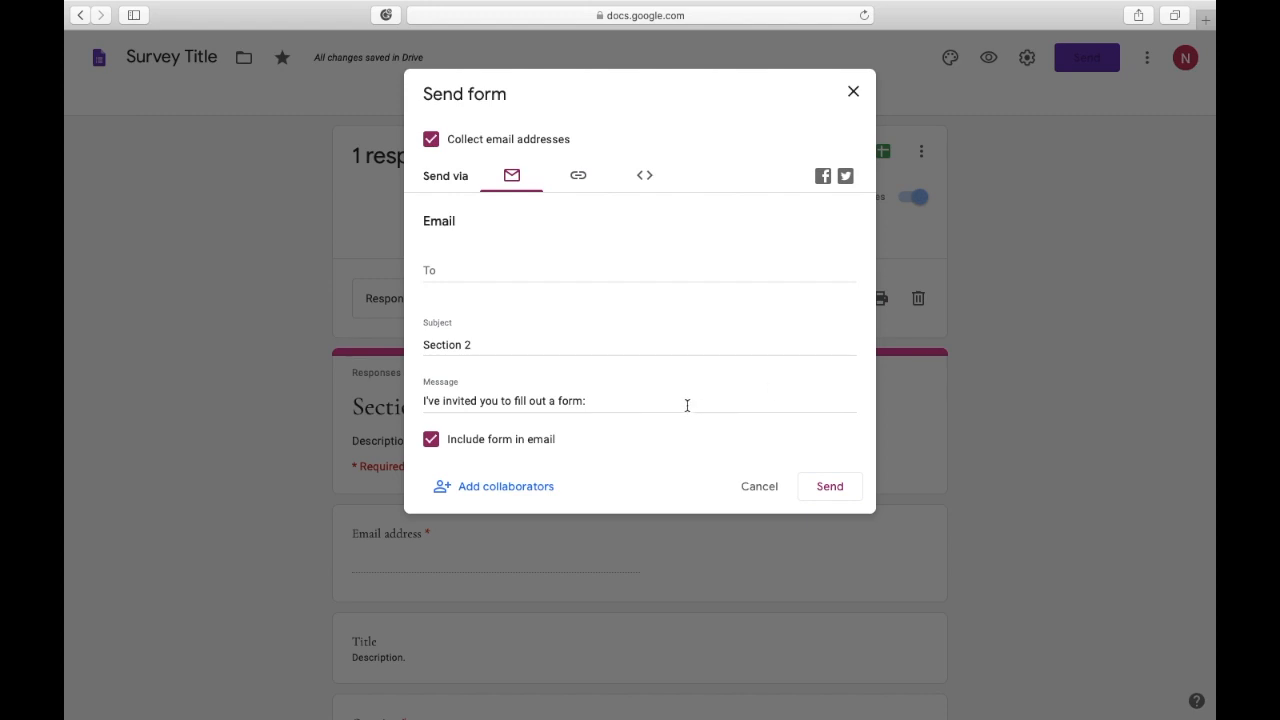
left_click(507, 486)
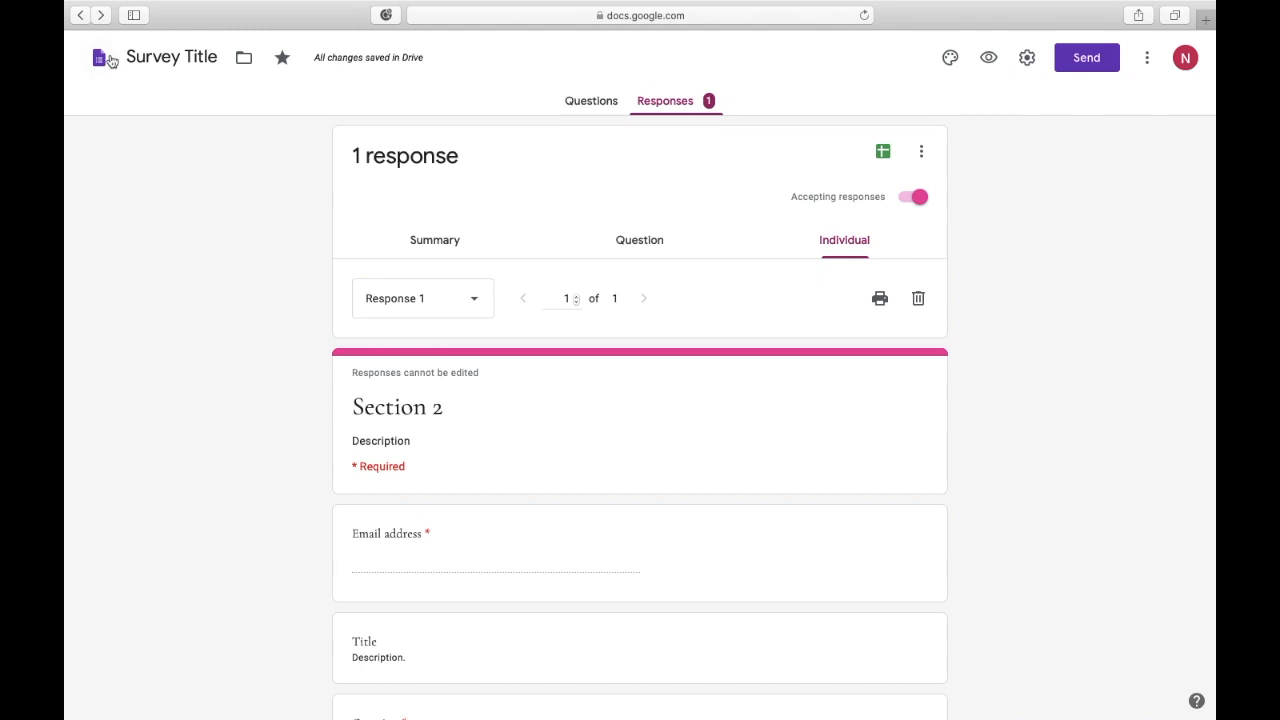
- Return to the Google Forms home screen
left_click(111, 63)
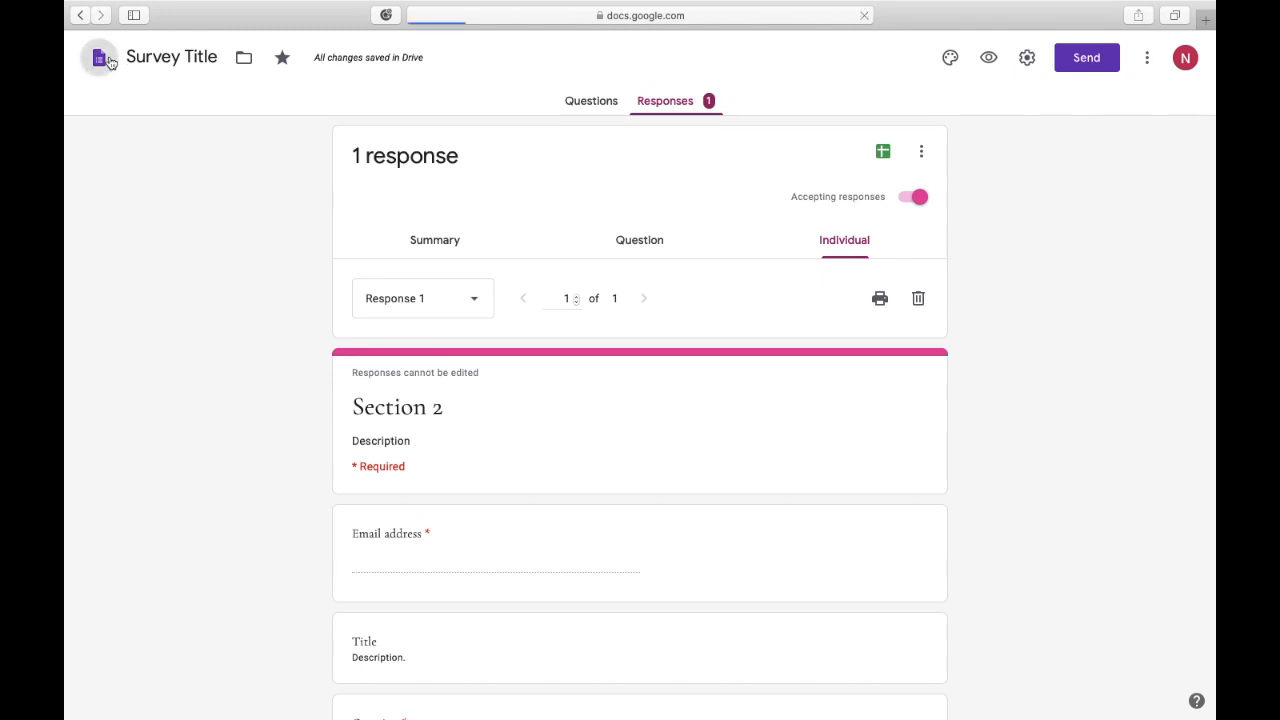